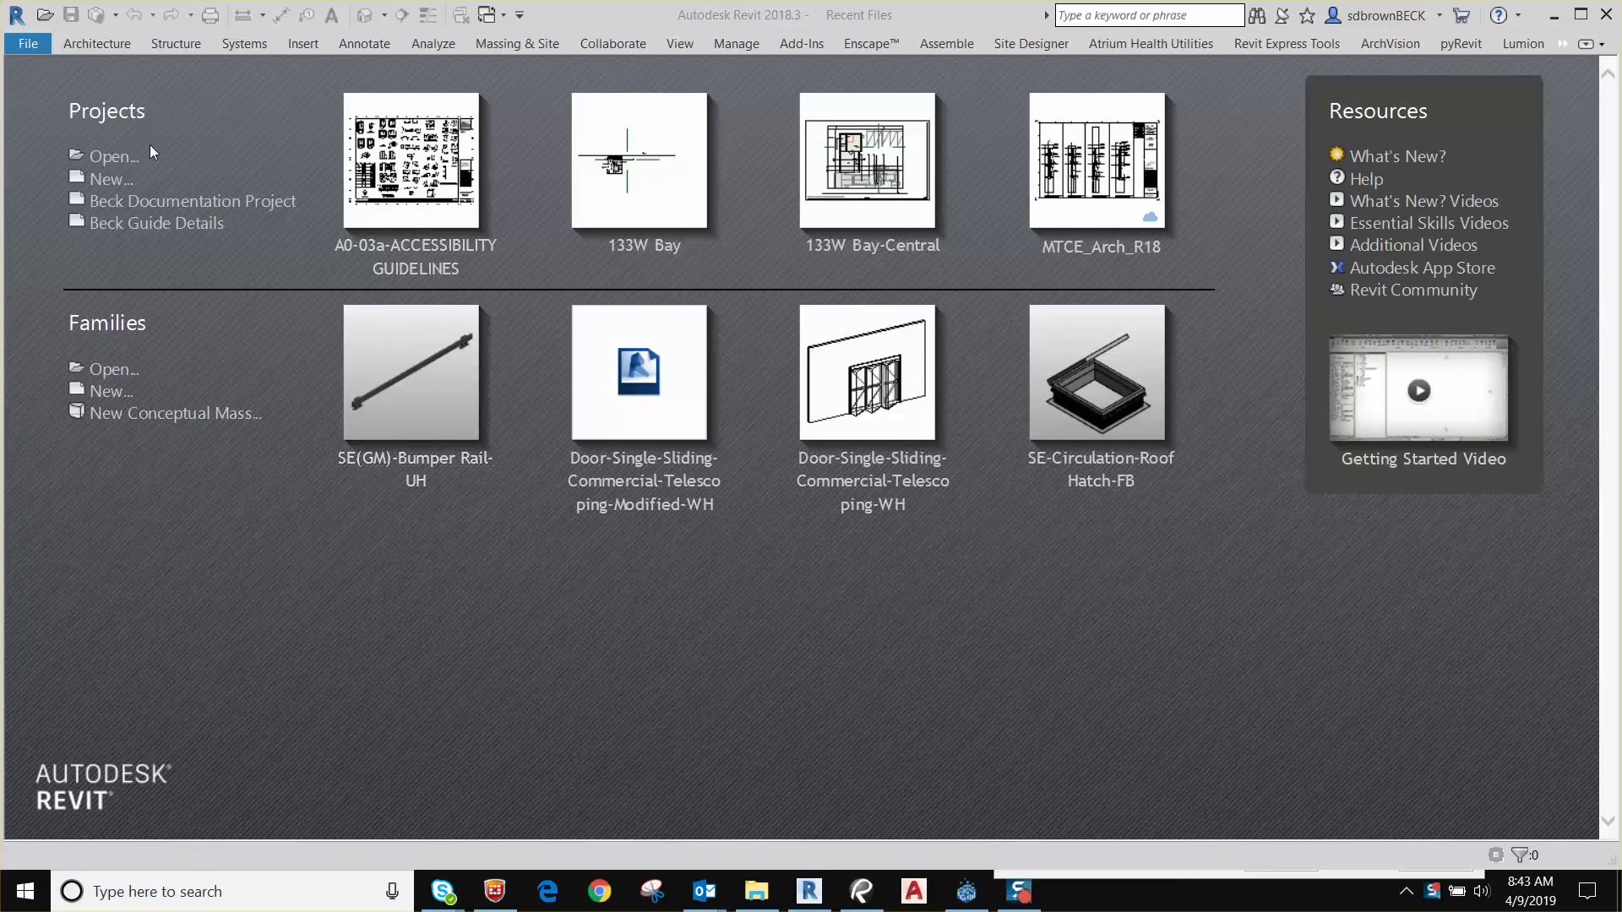
Create a new project from the Beck Documentation Project template.
{"action": "left_click", "coordinate": [18, 51]}
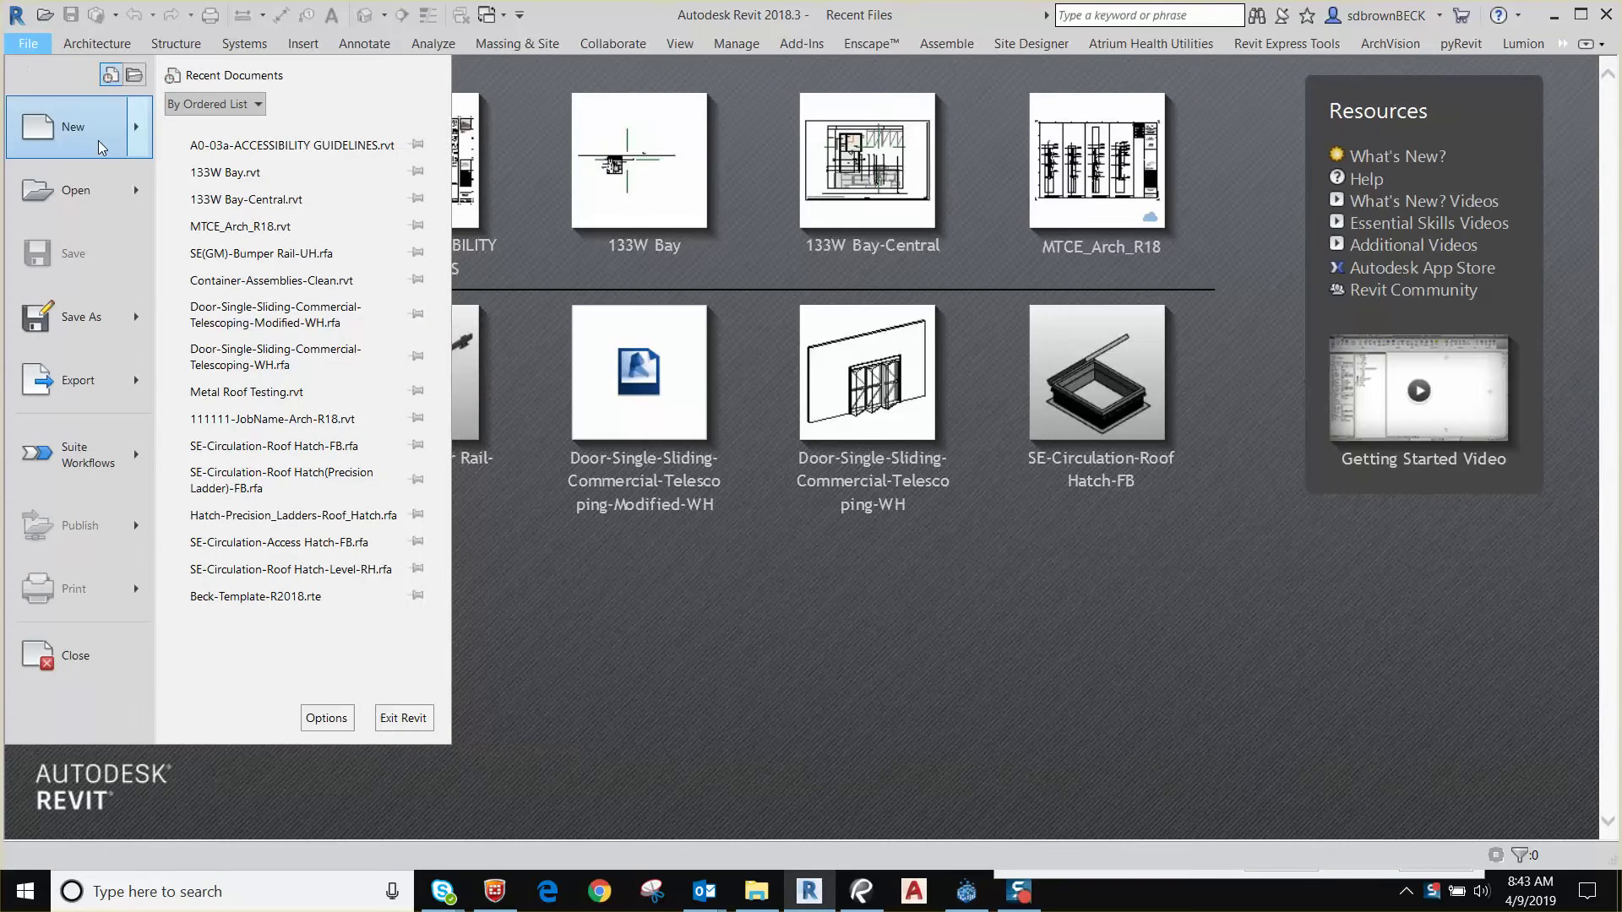
{"action": "mouse_move", "coordinate": [100, 144]}
{"action": "left_click", "coordinate": [230, 138]}
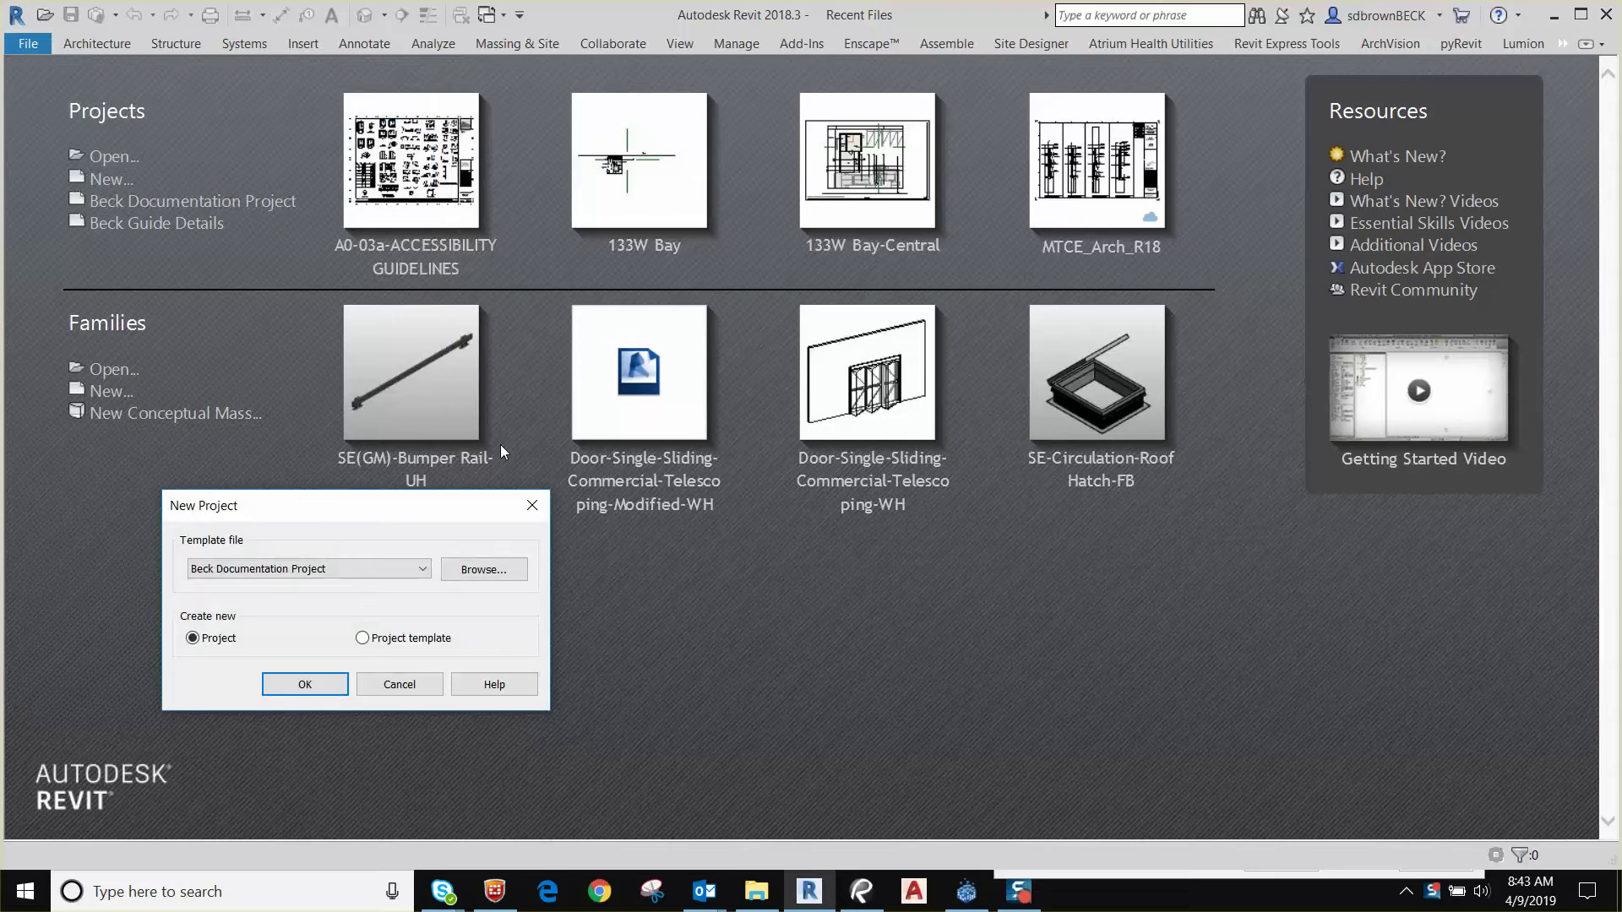
{"action": "left_click", "coordinate": [306, 686]}
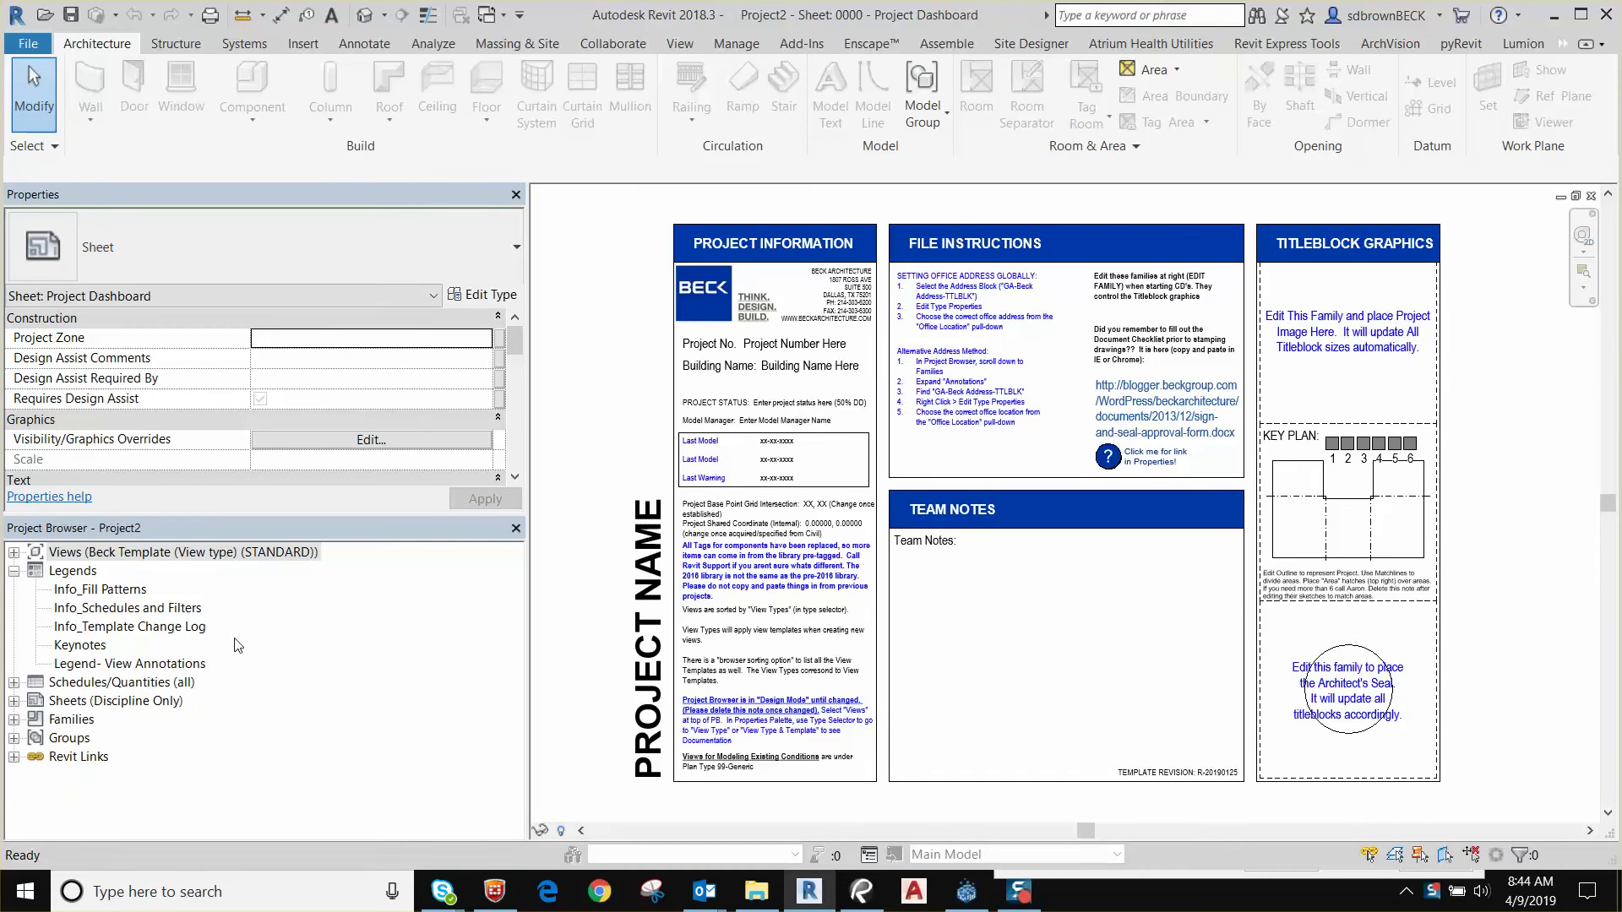
Open the Design- Floor Plan- Level 1 view.
{"action": "double_click", "coordinate": [26, 553]}
{"action": "left_click", "coordinate": [36, 571]}
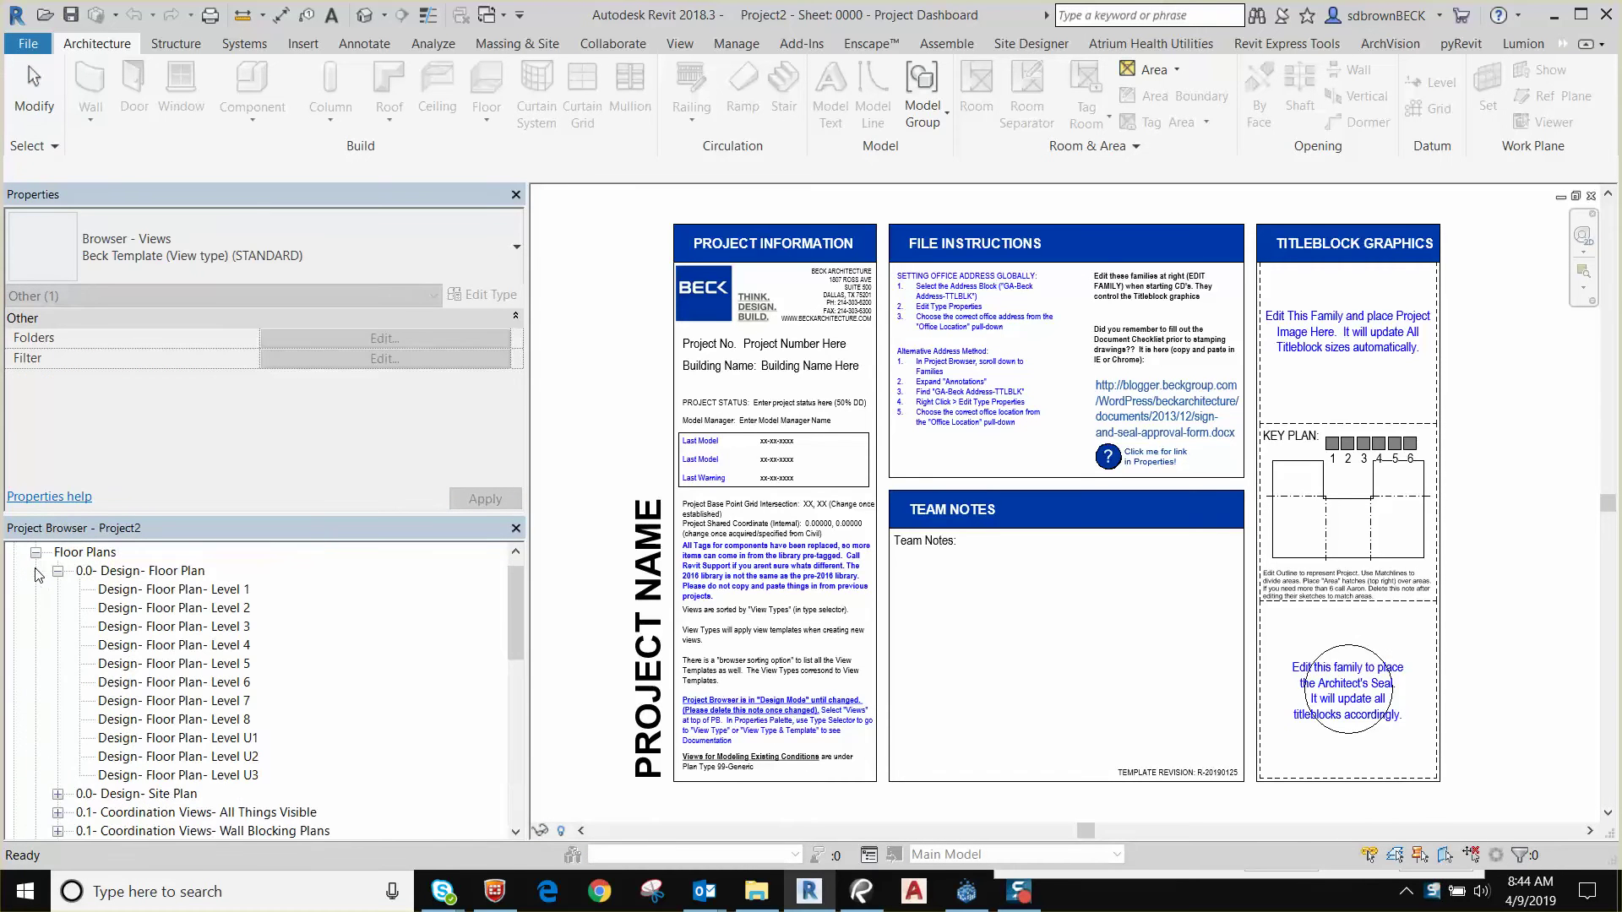
{"action": "double_click", "coordinate": [125, 589]}
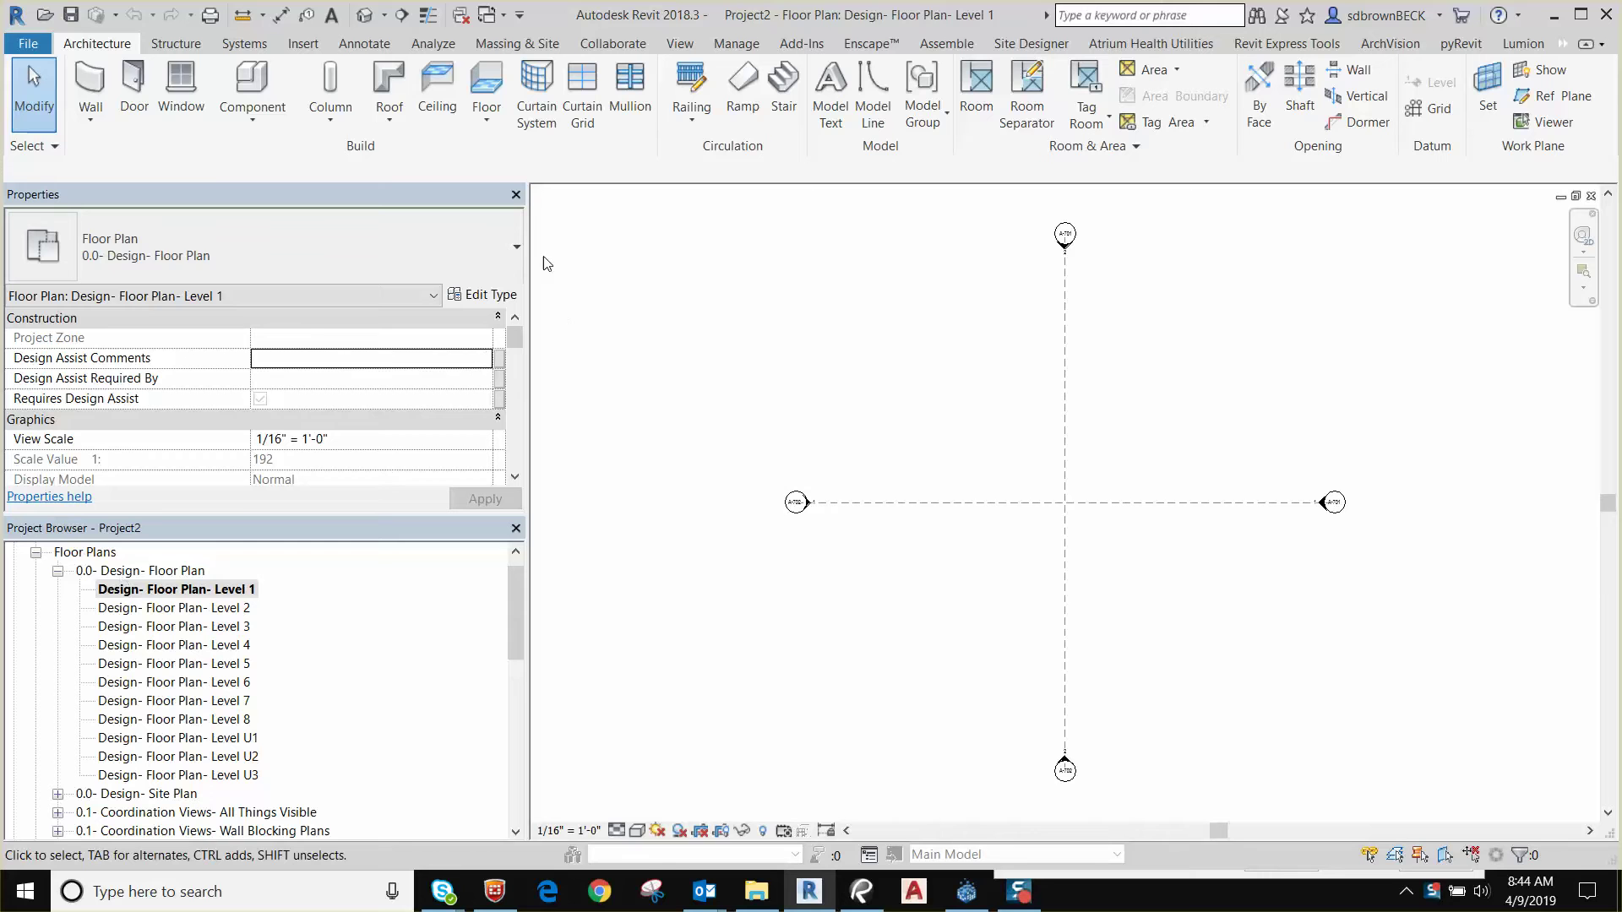
Draw a horizontal Design- CW- (2.5" x 7.5") curtain wall about 52'-0" long.
{"action": "left_click", "coordinate": [90, 116]}
{"action": "left_click", "coordinate": [126, 153]}
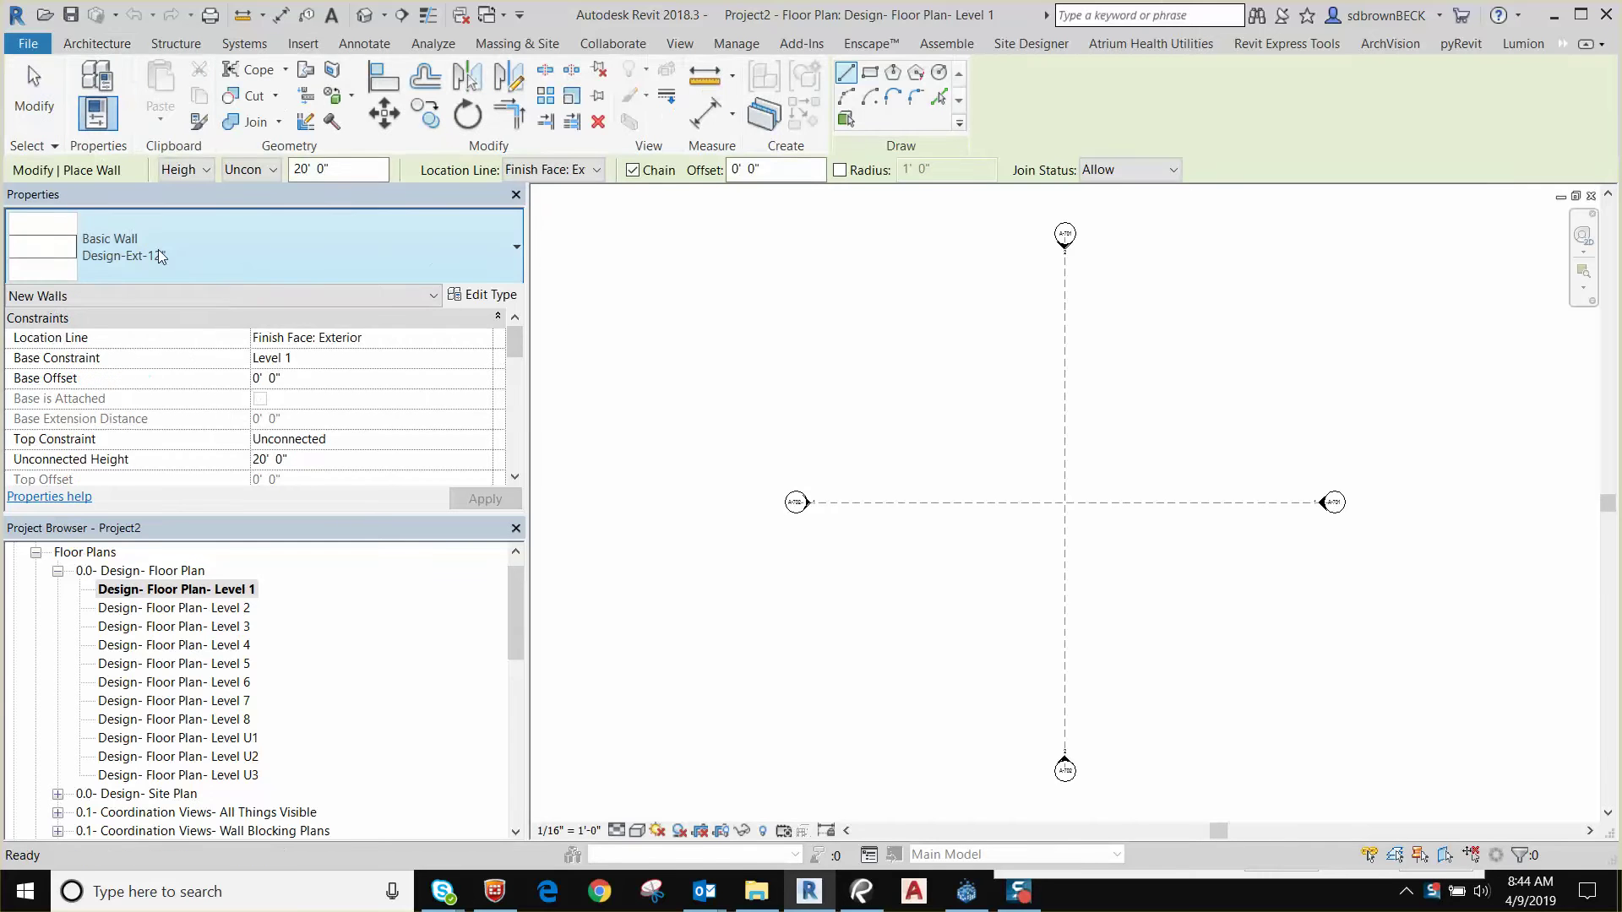
{"action": "left_click", "coordinate": [155, 250]}
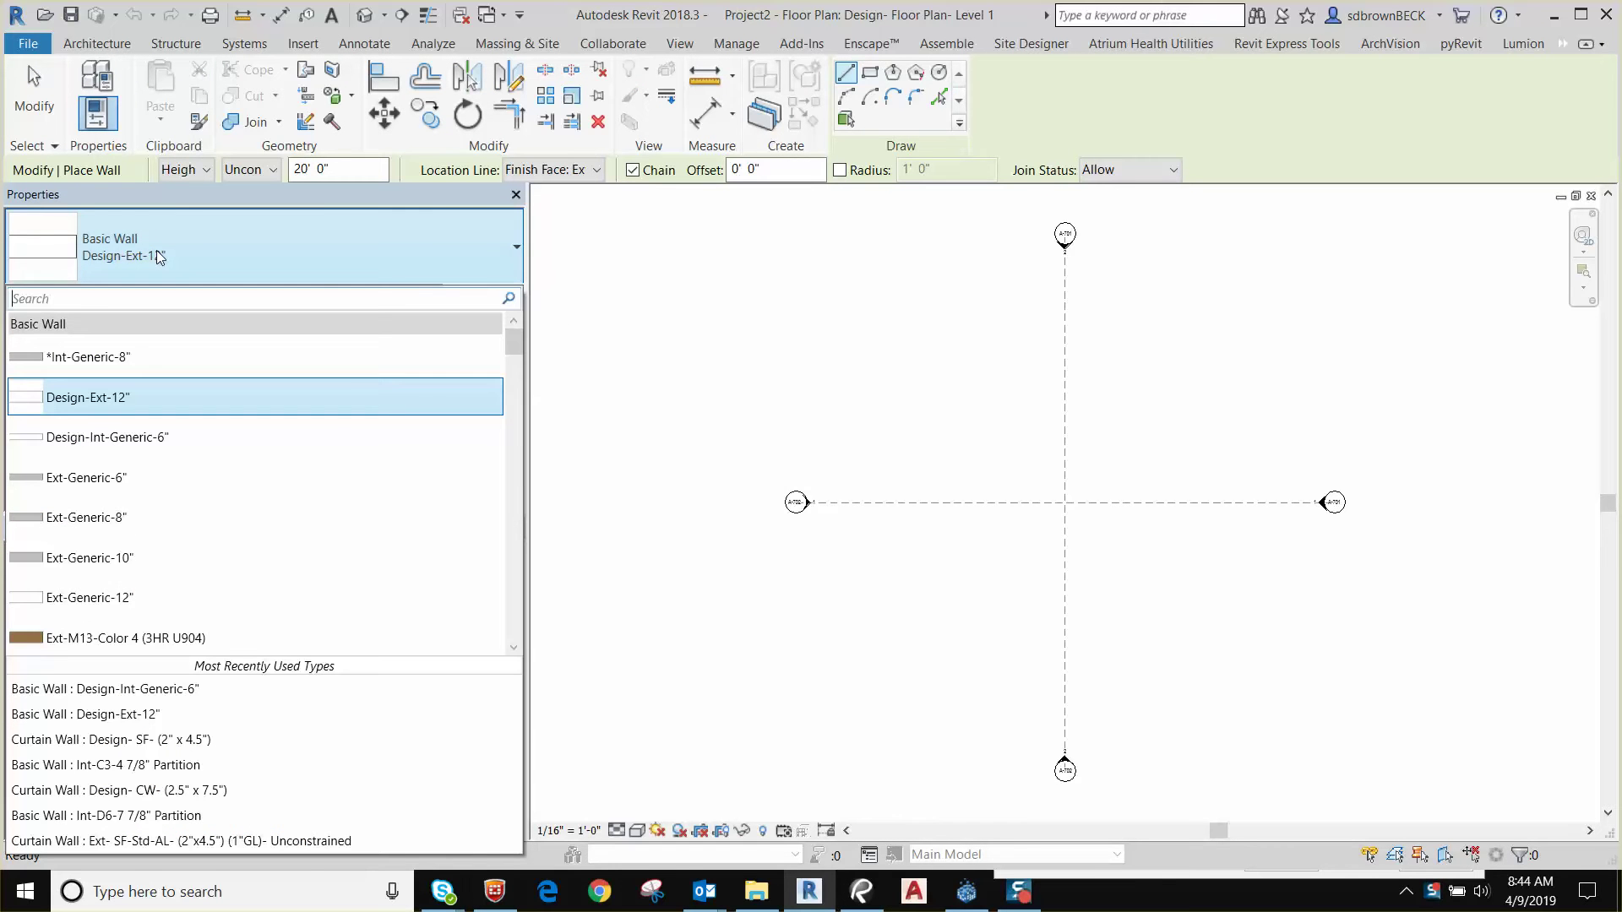
{"action": "type", "text": "cw"}
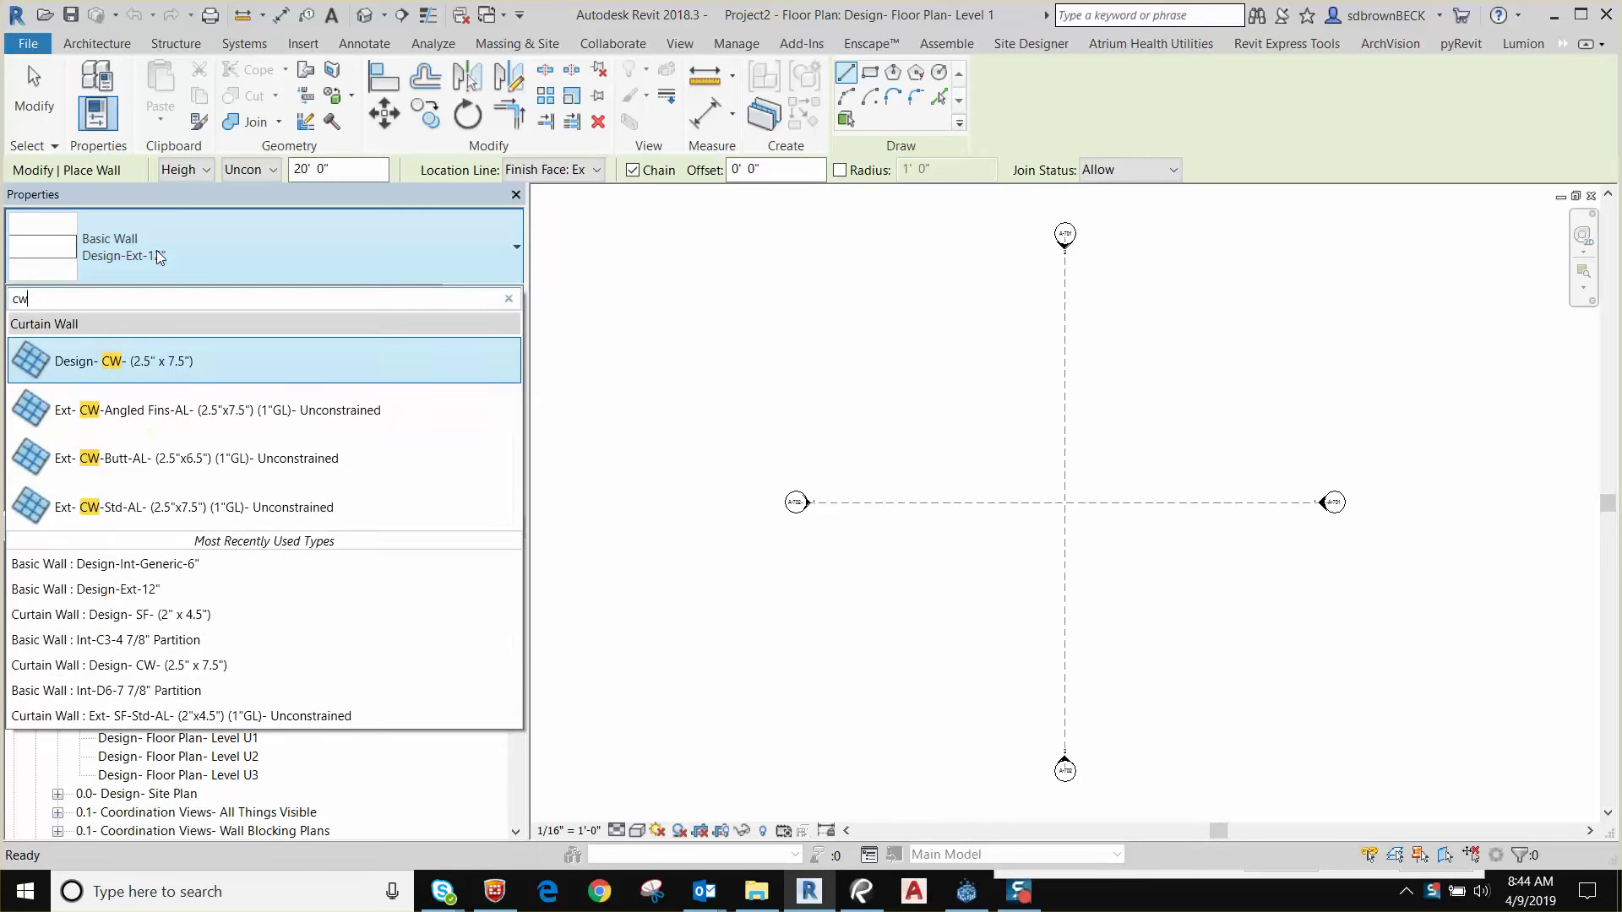
{"action": "left_click", "coordinate": [98, 364]}
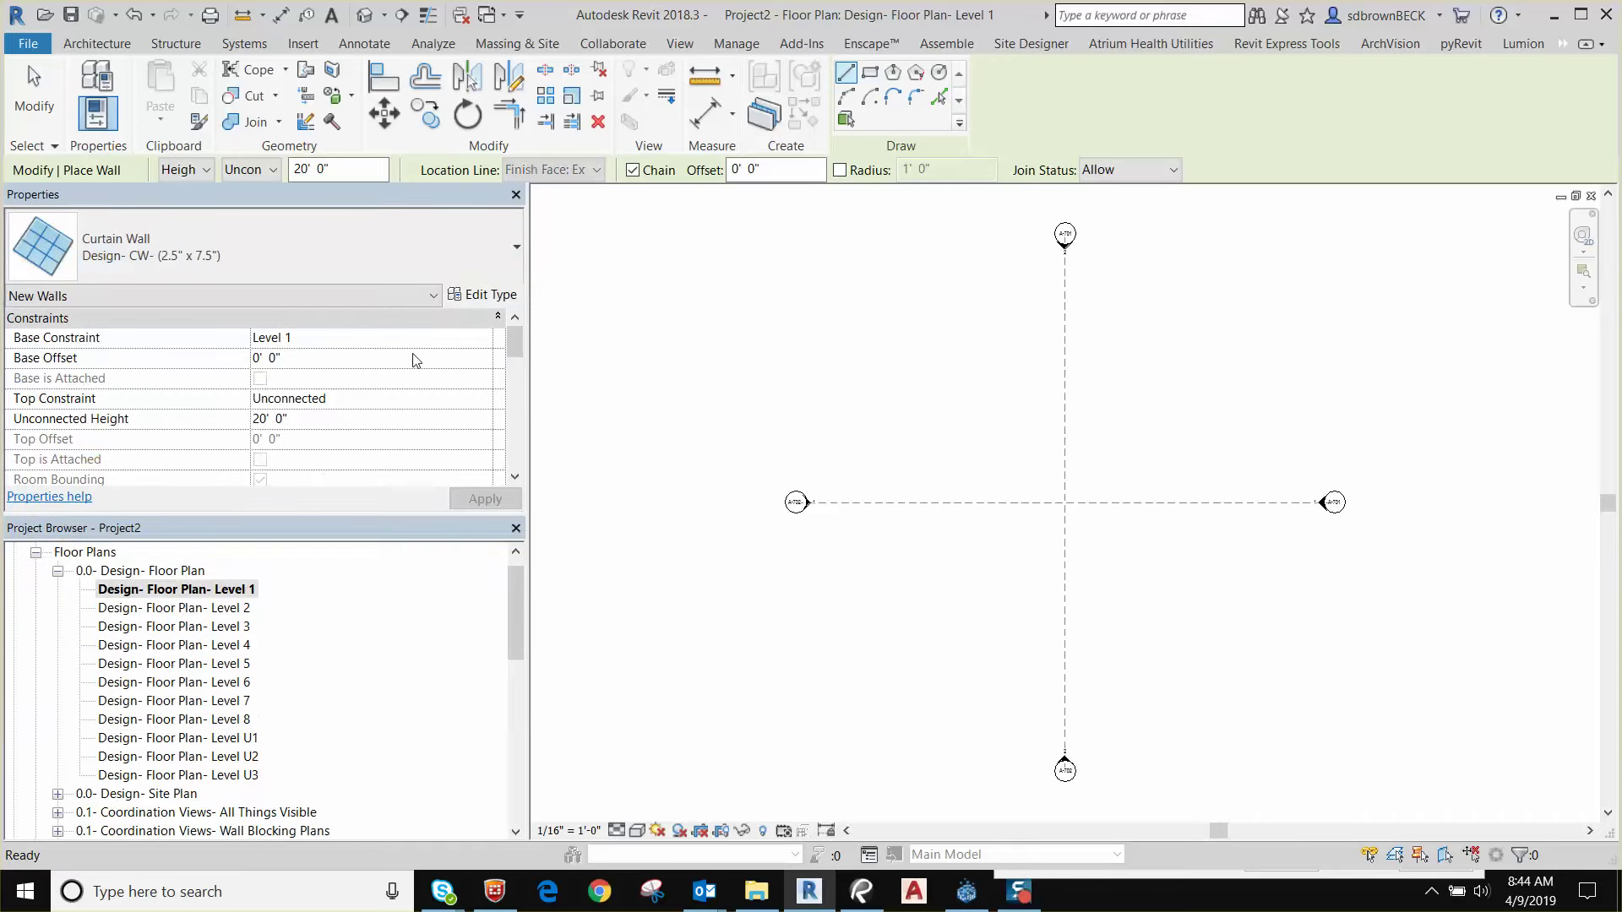
{"action": "left_click", "coordinate": [895, 464]}
{"action": "left_click", "coordinate": [1272, 465]}
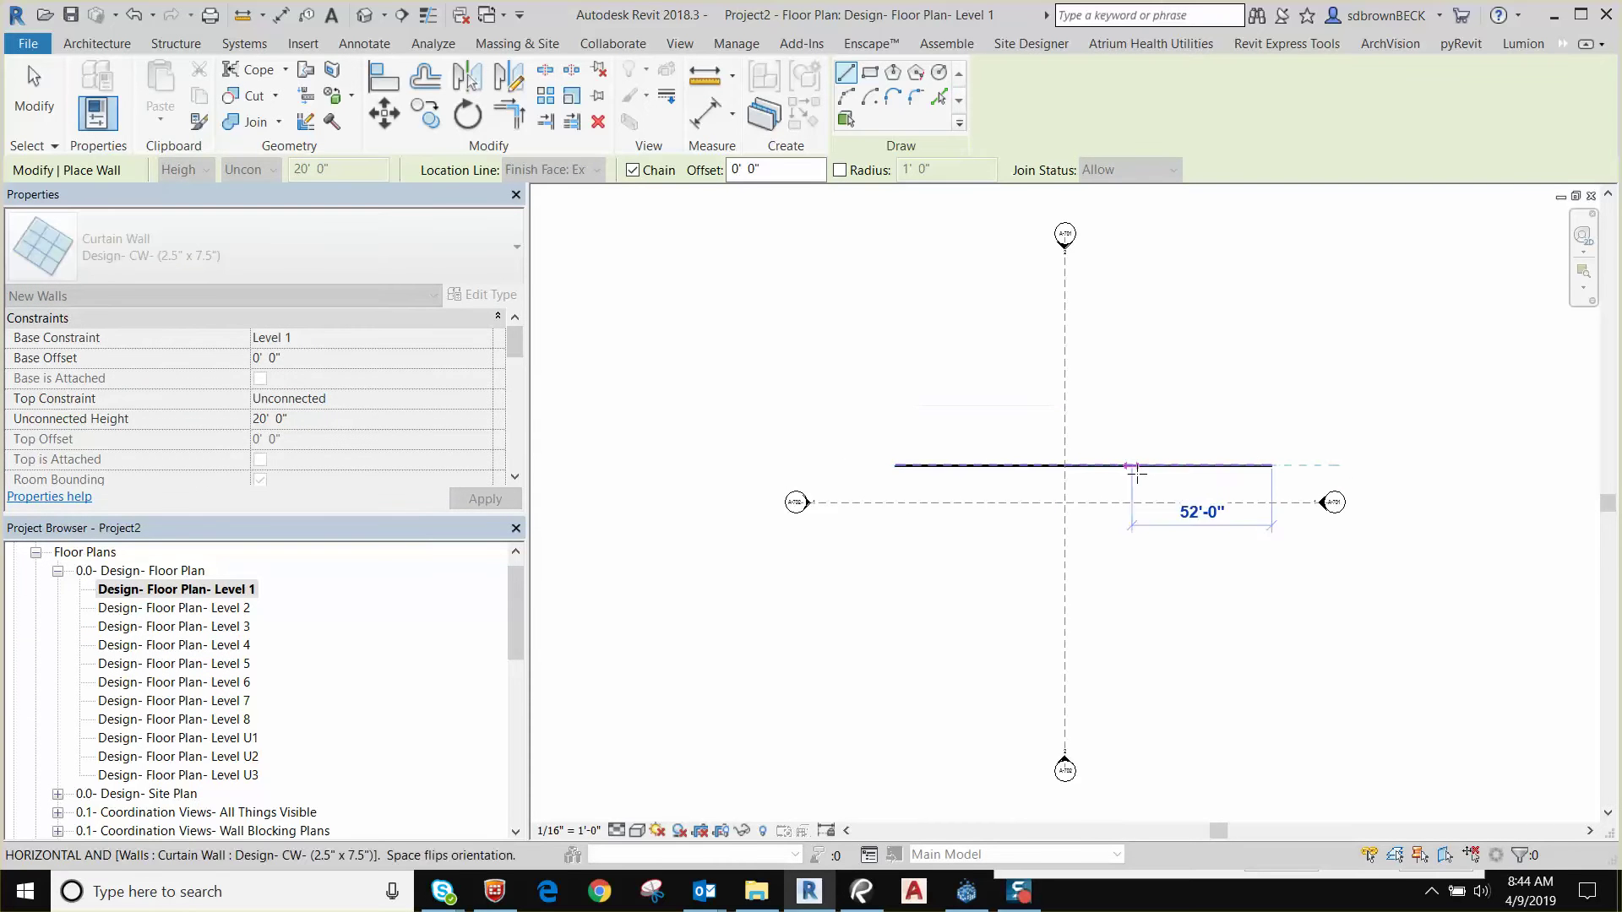
{"action": "scroll", "coordinate": [1136, 473], "scroll_direction": "up", "scroll_amount": 4}
{"action": "key", "text": "Escape"}
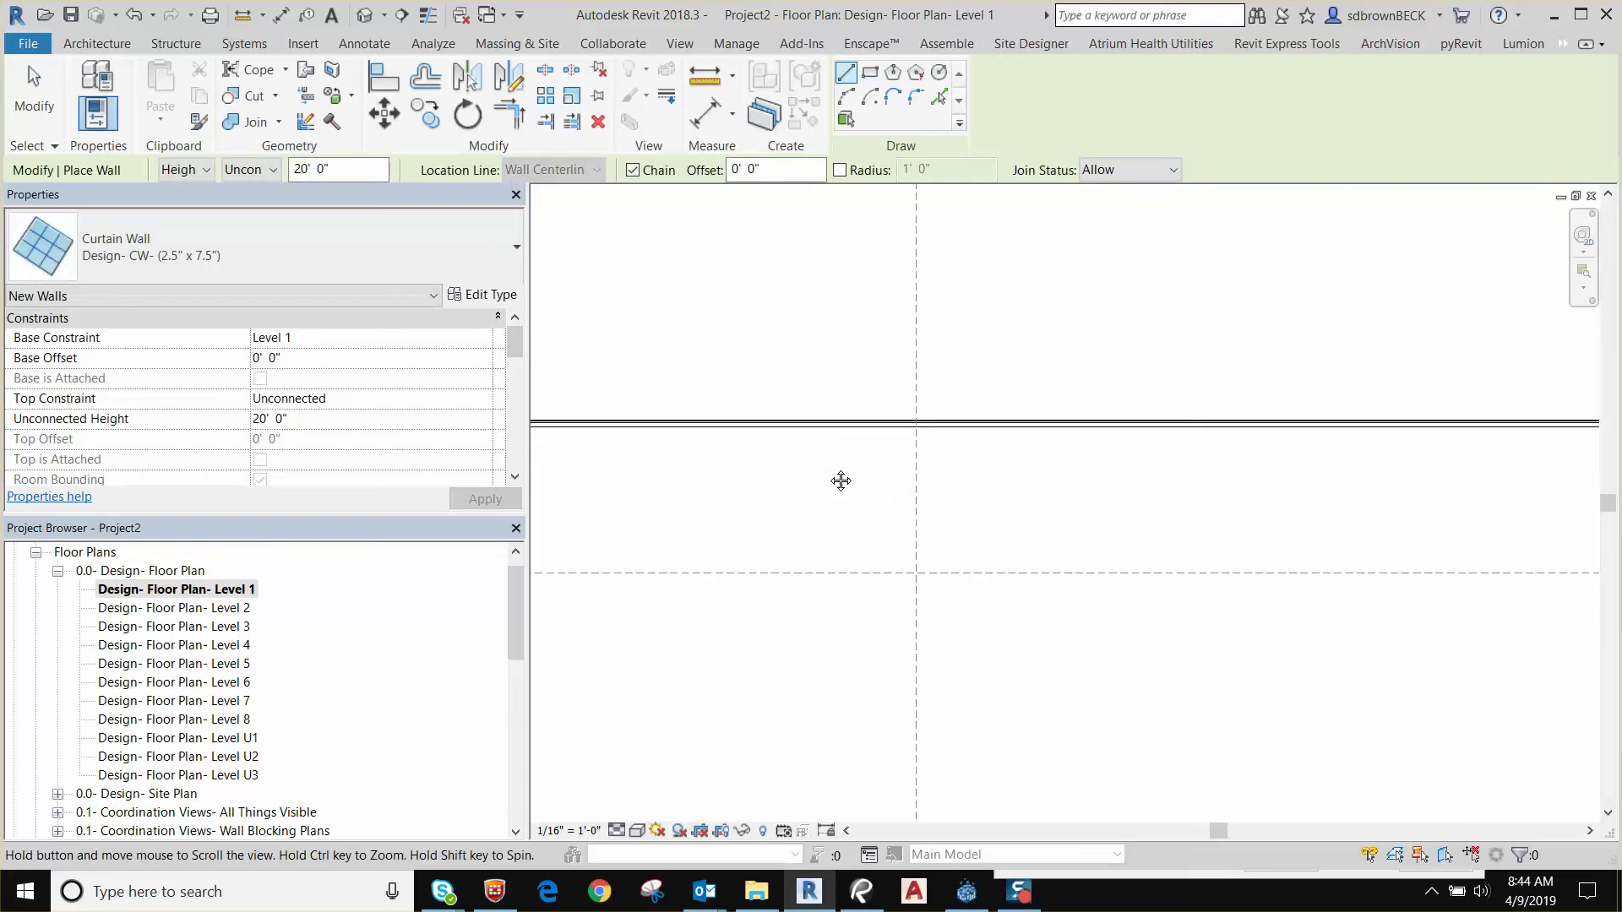
{"action": "middle_click_drag", "start_coordinate": [840, 481], "coordinate": [949, 593]}
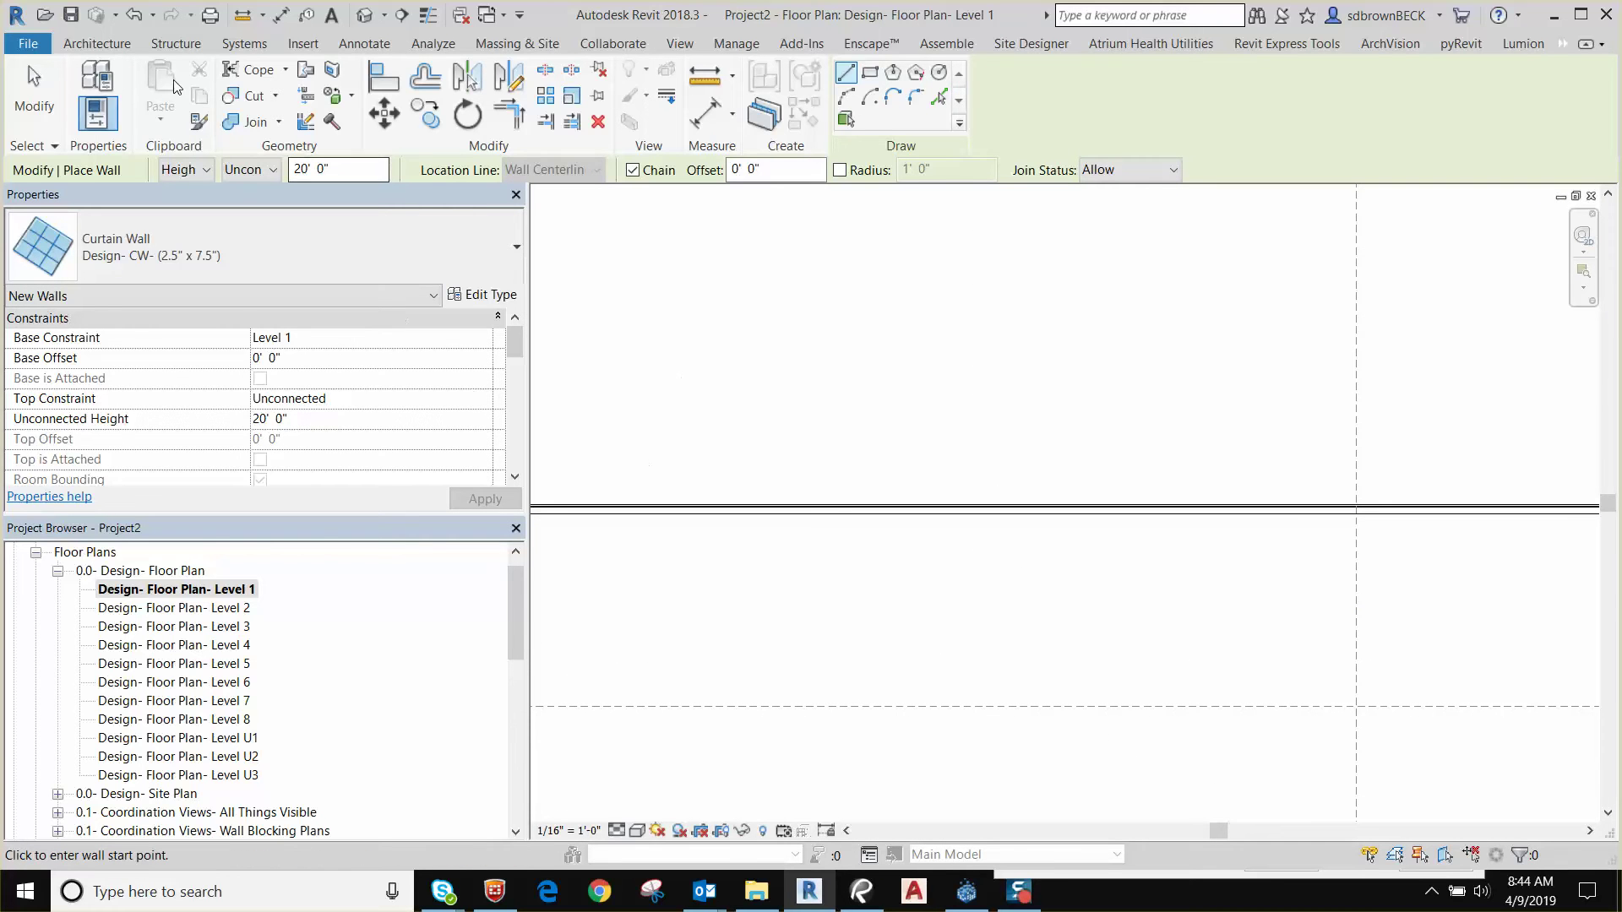
{"action": "left_click", "coordinate": [99, 44]}
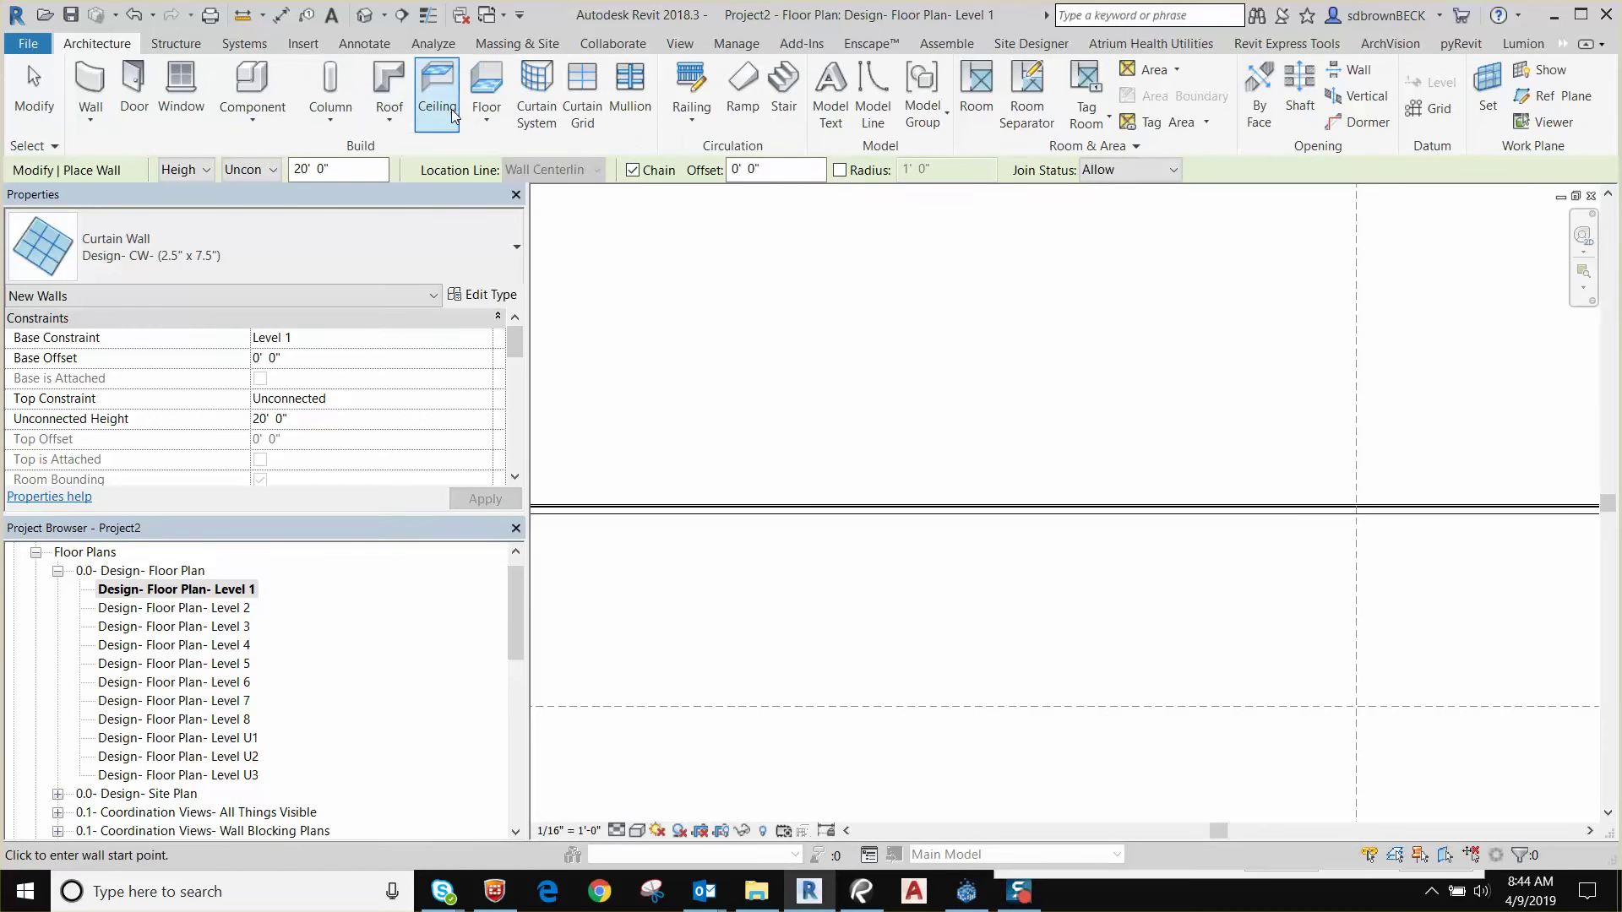
Place two vertical curtain grid lines on the wall, forming a roughly 9'-0" bay.
{"action": "left_click", "coordinate": [582, 102]}
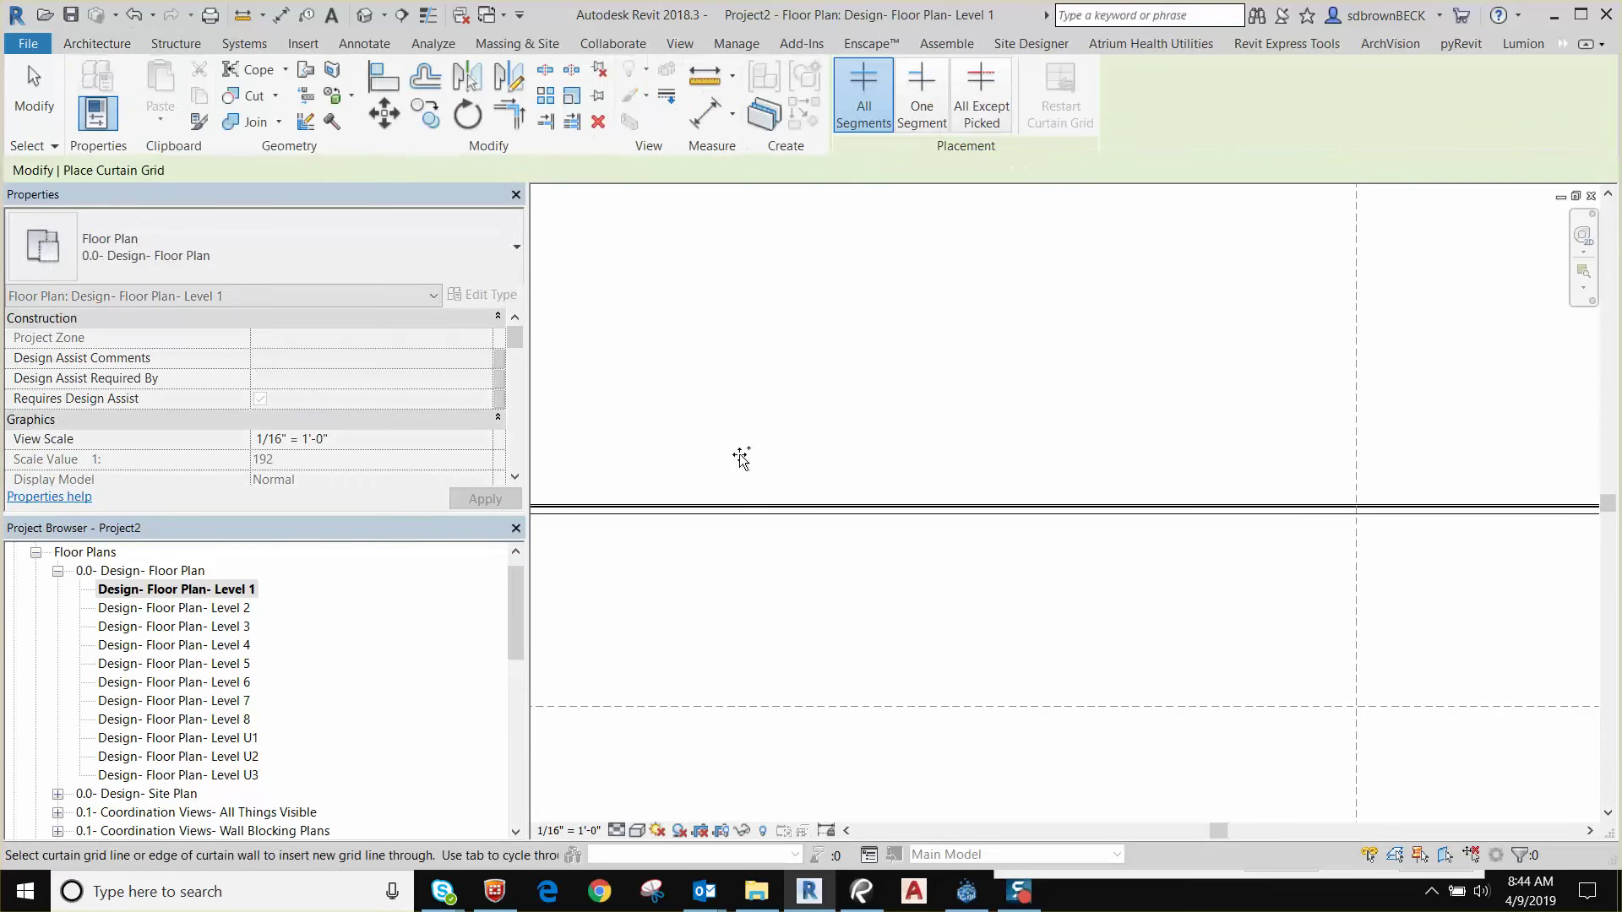
{"action": "left_click", "coordinate": [751, 505]}
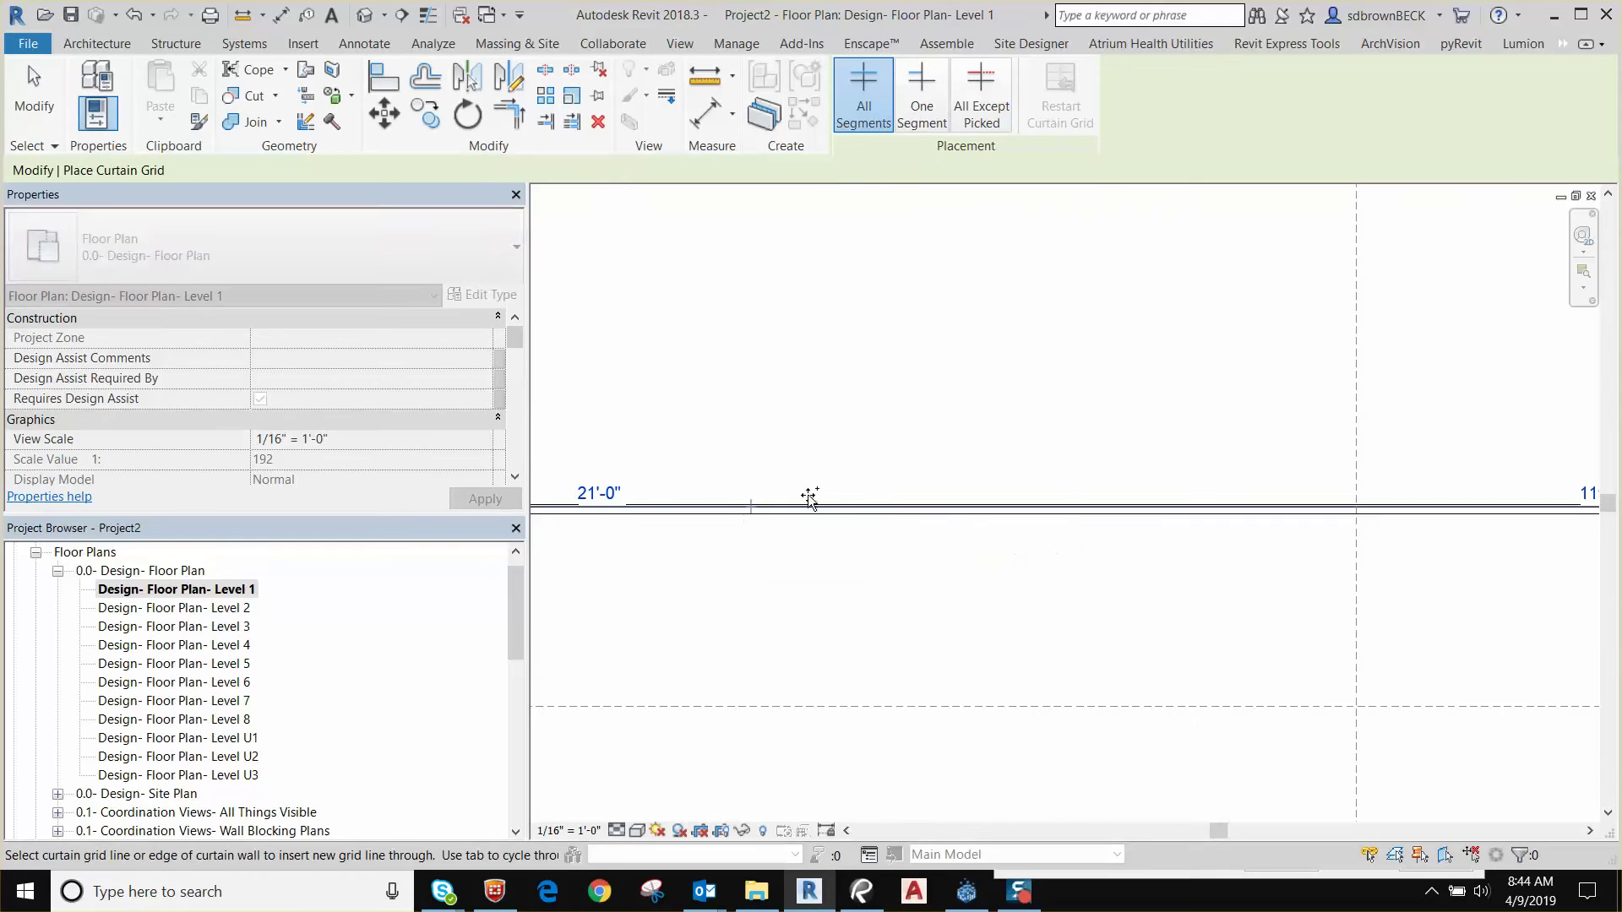
{"action": "left_click", "coordinate": [879, 509]}
{"action": "scroll", "coordinate": [790, 545], "scroll_direction": "up", "scroll_amount": 1}
{"action": "key", "text": "Escape"}
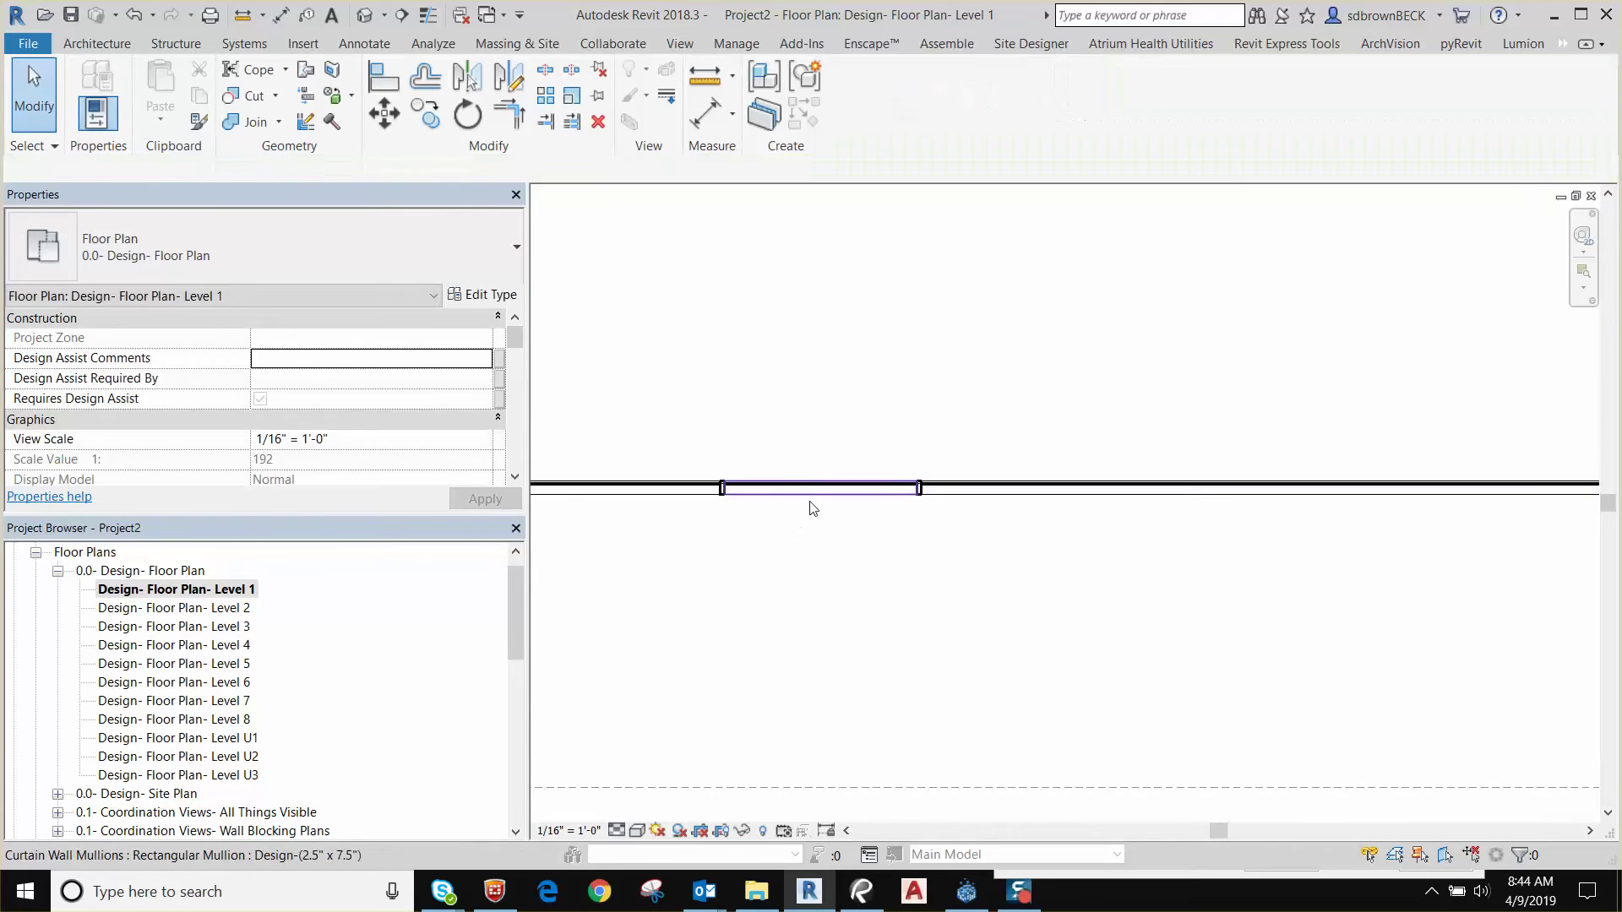
Unpin and delete the mullion spanning the new bay.
{"action": "scroll", "coordinate": [804, 536], "scroll_direction": "up", "scroll_amount": 3}
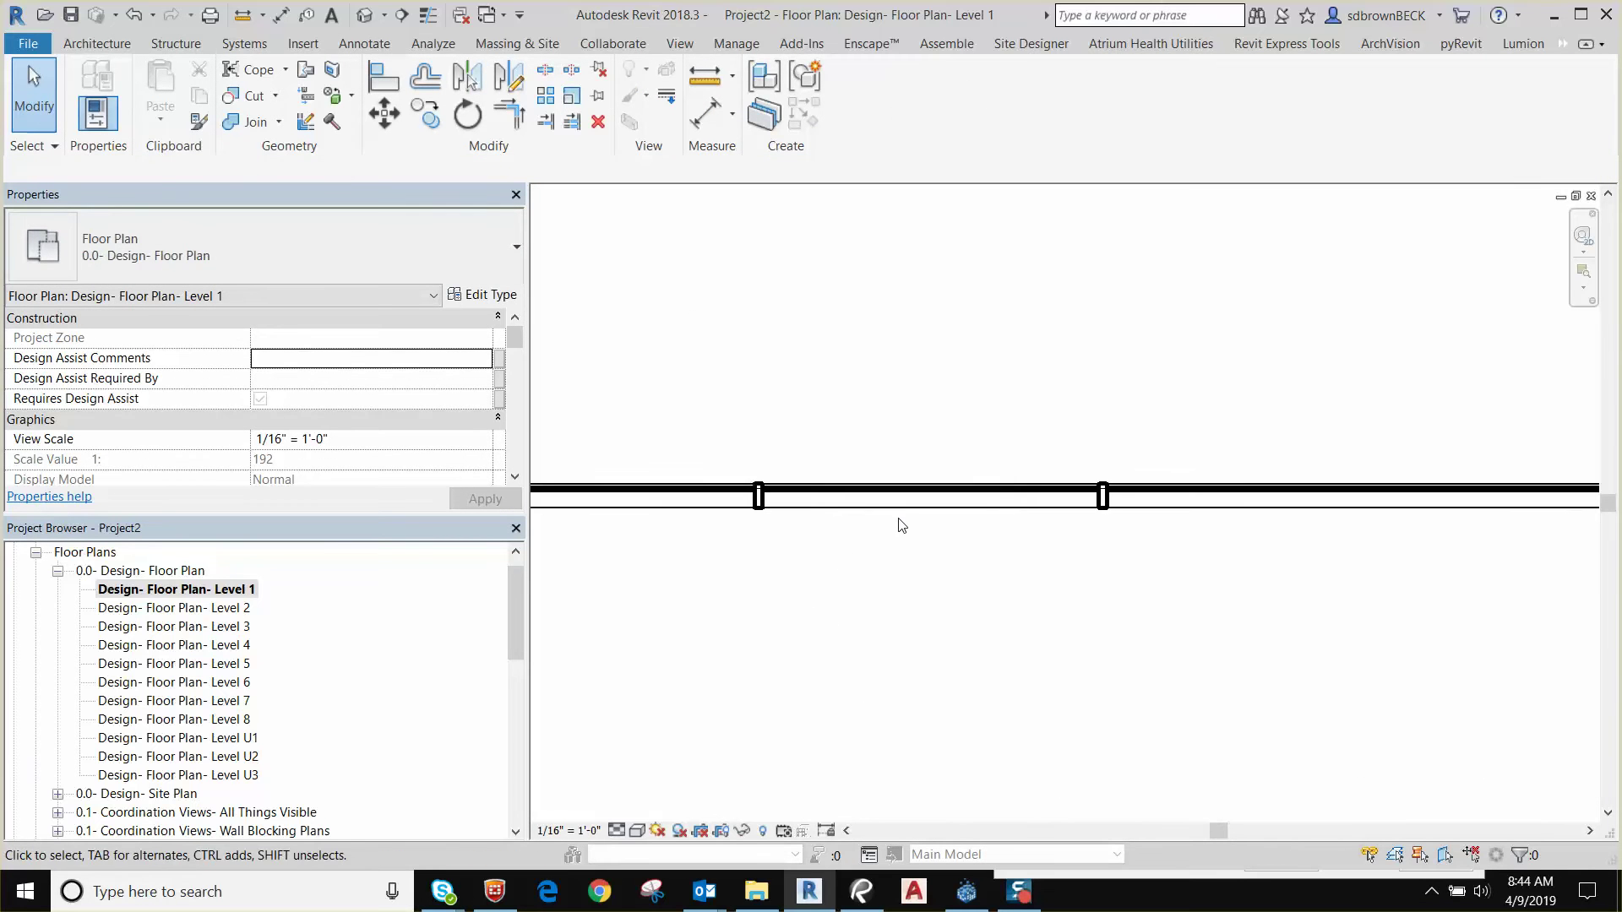
{"action": "left_click", "coordinate": [902, 521]}
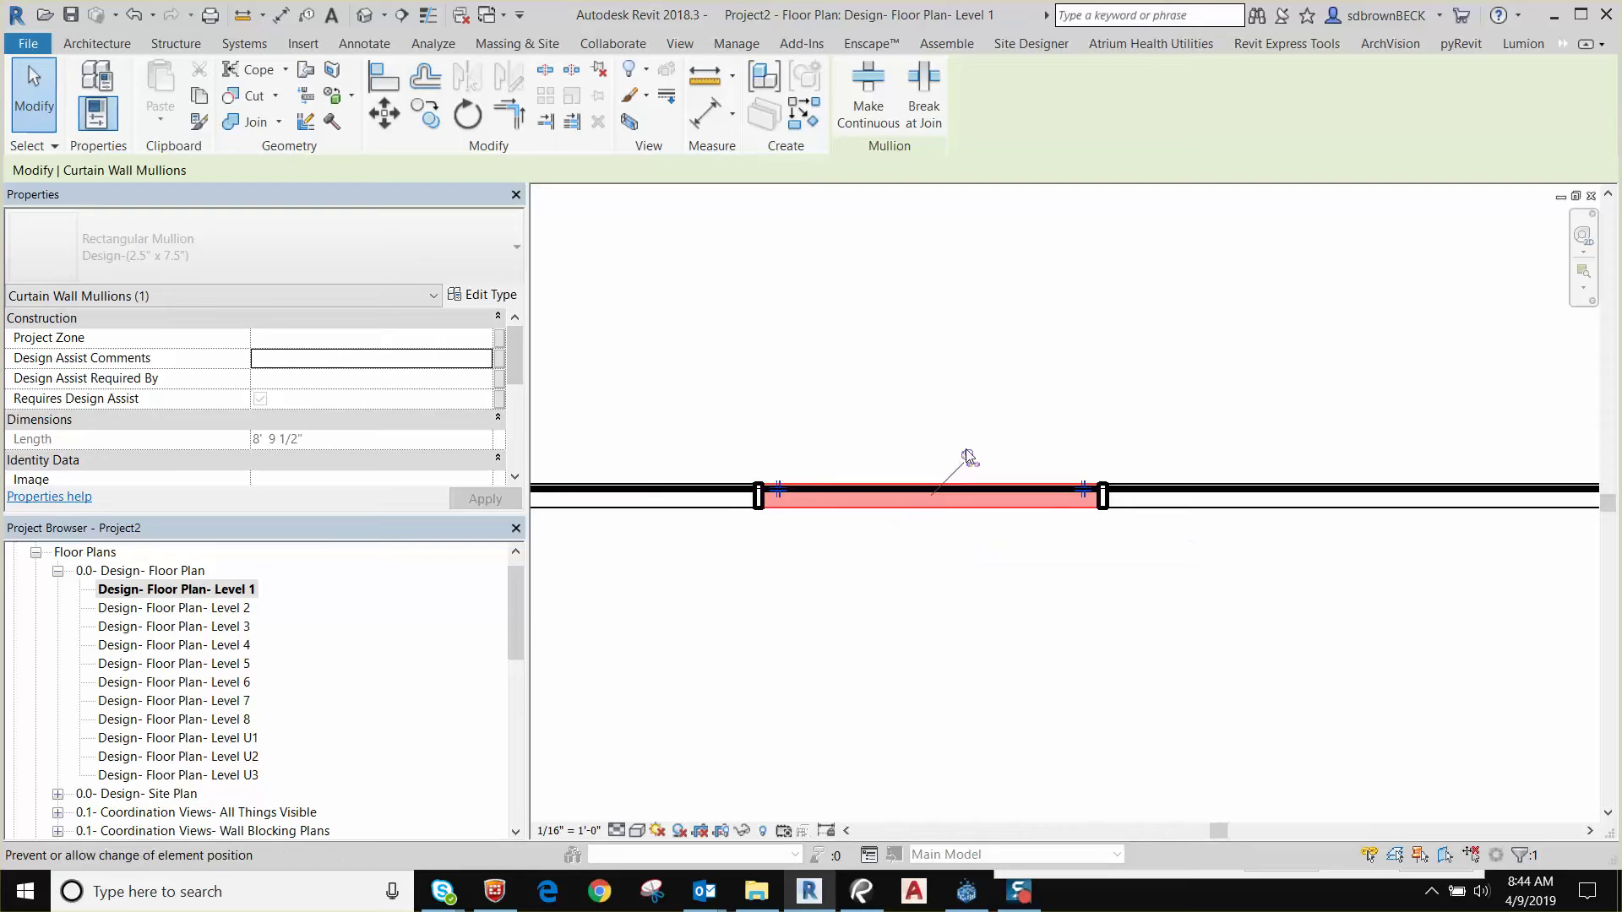
{"action": "left_click", "coordinate": [968, 457]}
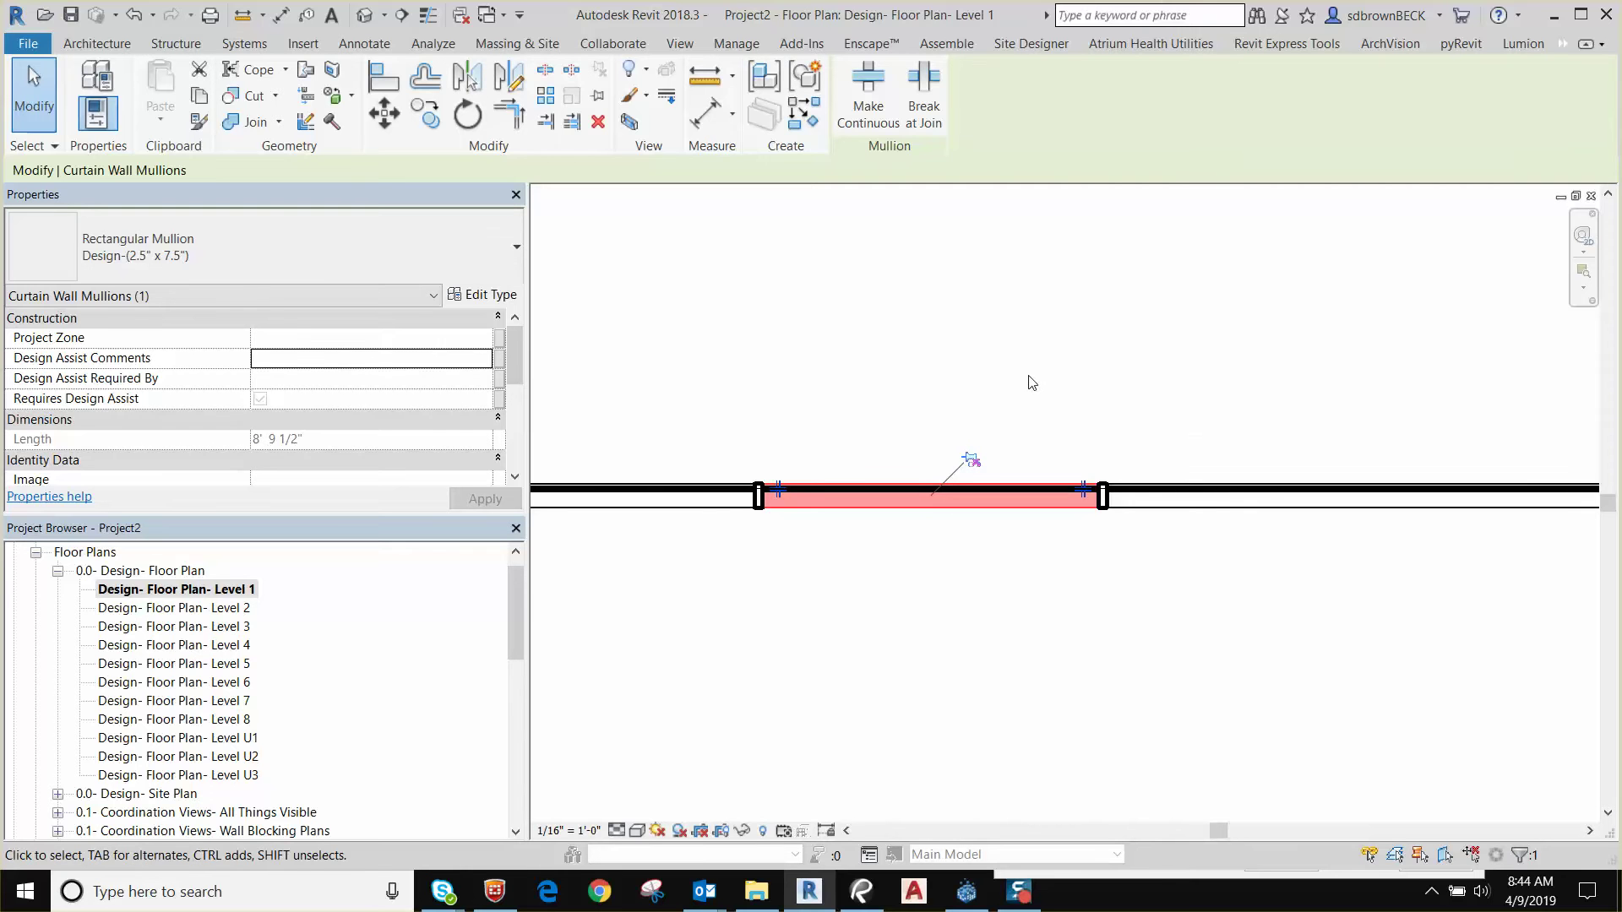
{"action": "key", "text": "Delete"}
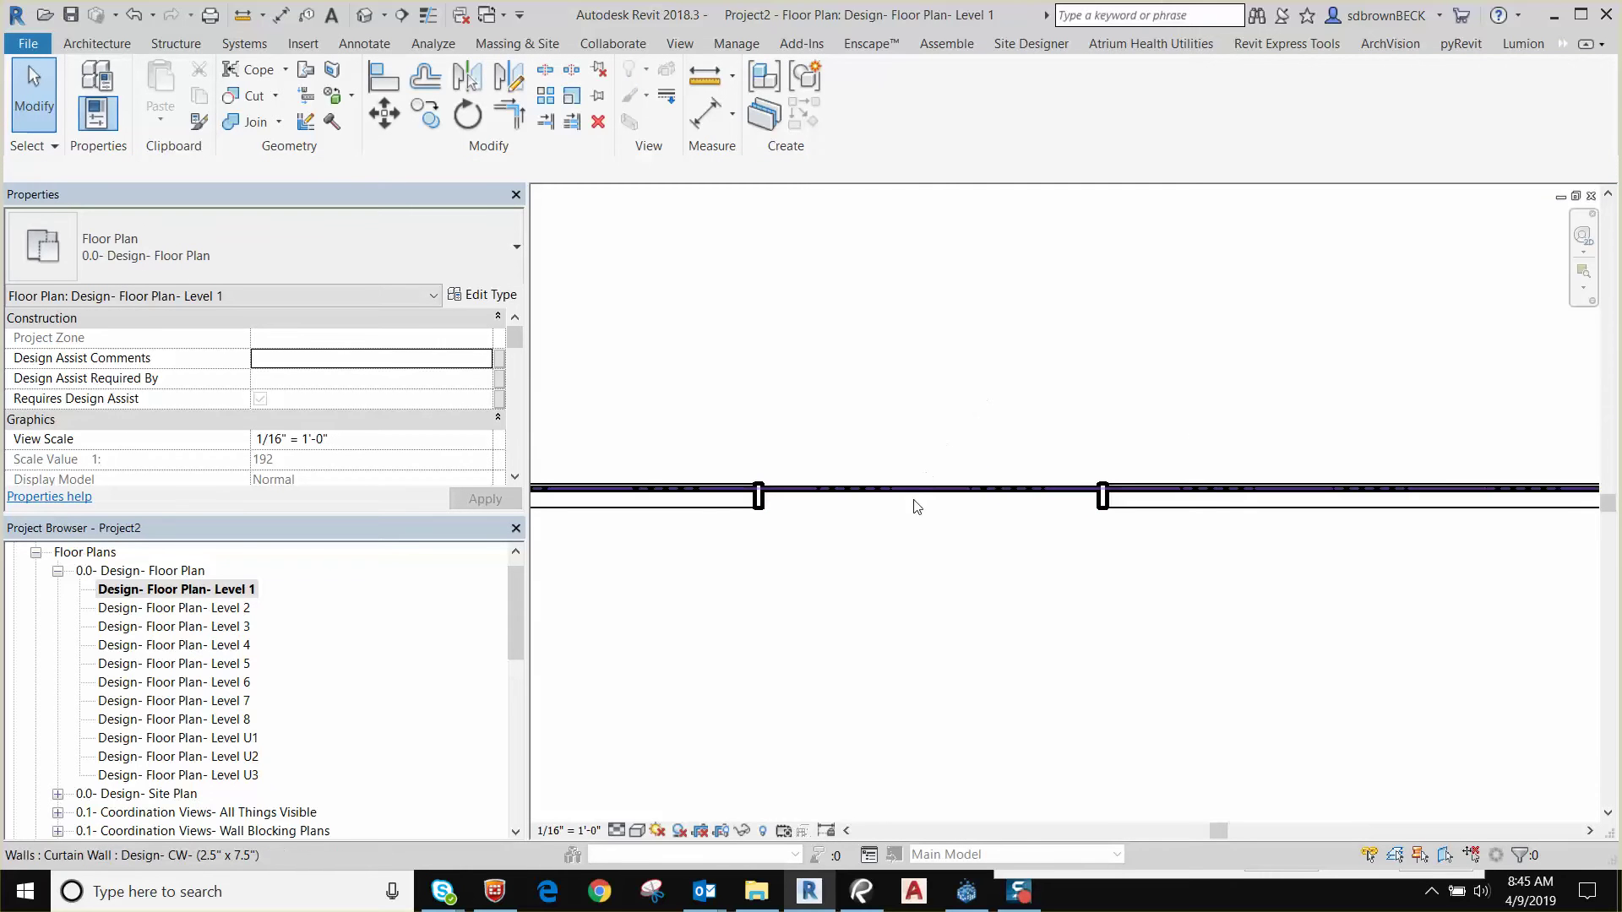
{"action": "key", "text": "Tab"}
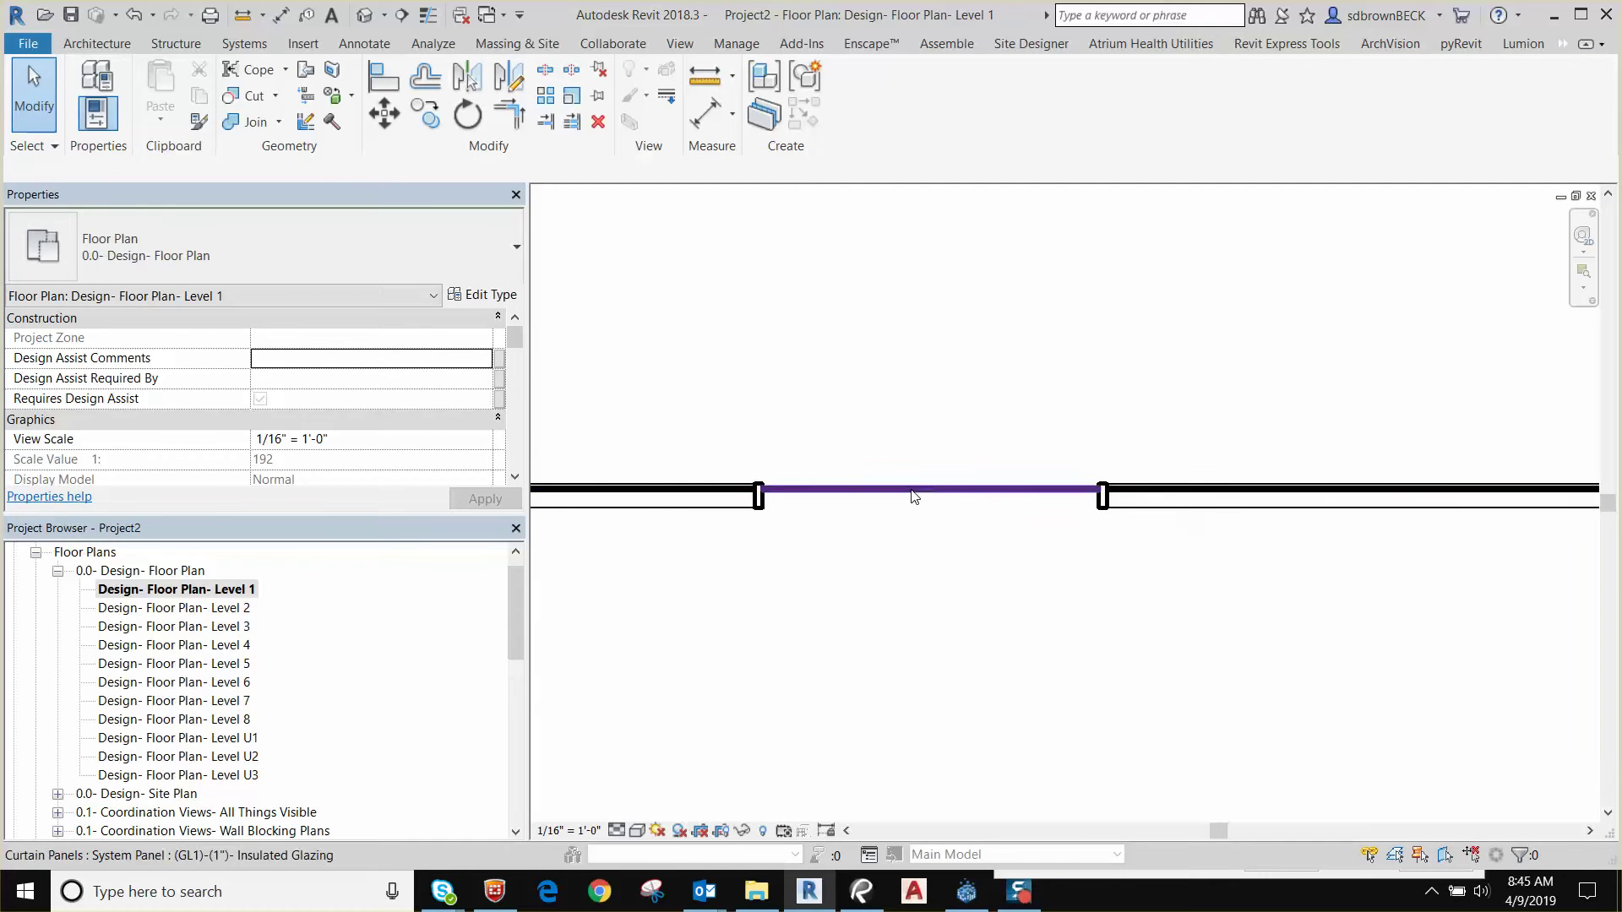
Change the bay's glass panel to Door-Double-Swing-CW : Exterior- System as Frame.
{"action": "left_click", "coordinate": [913, 495]}
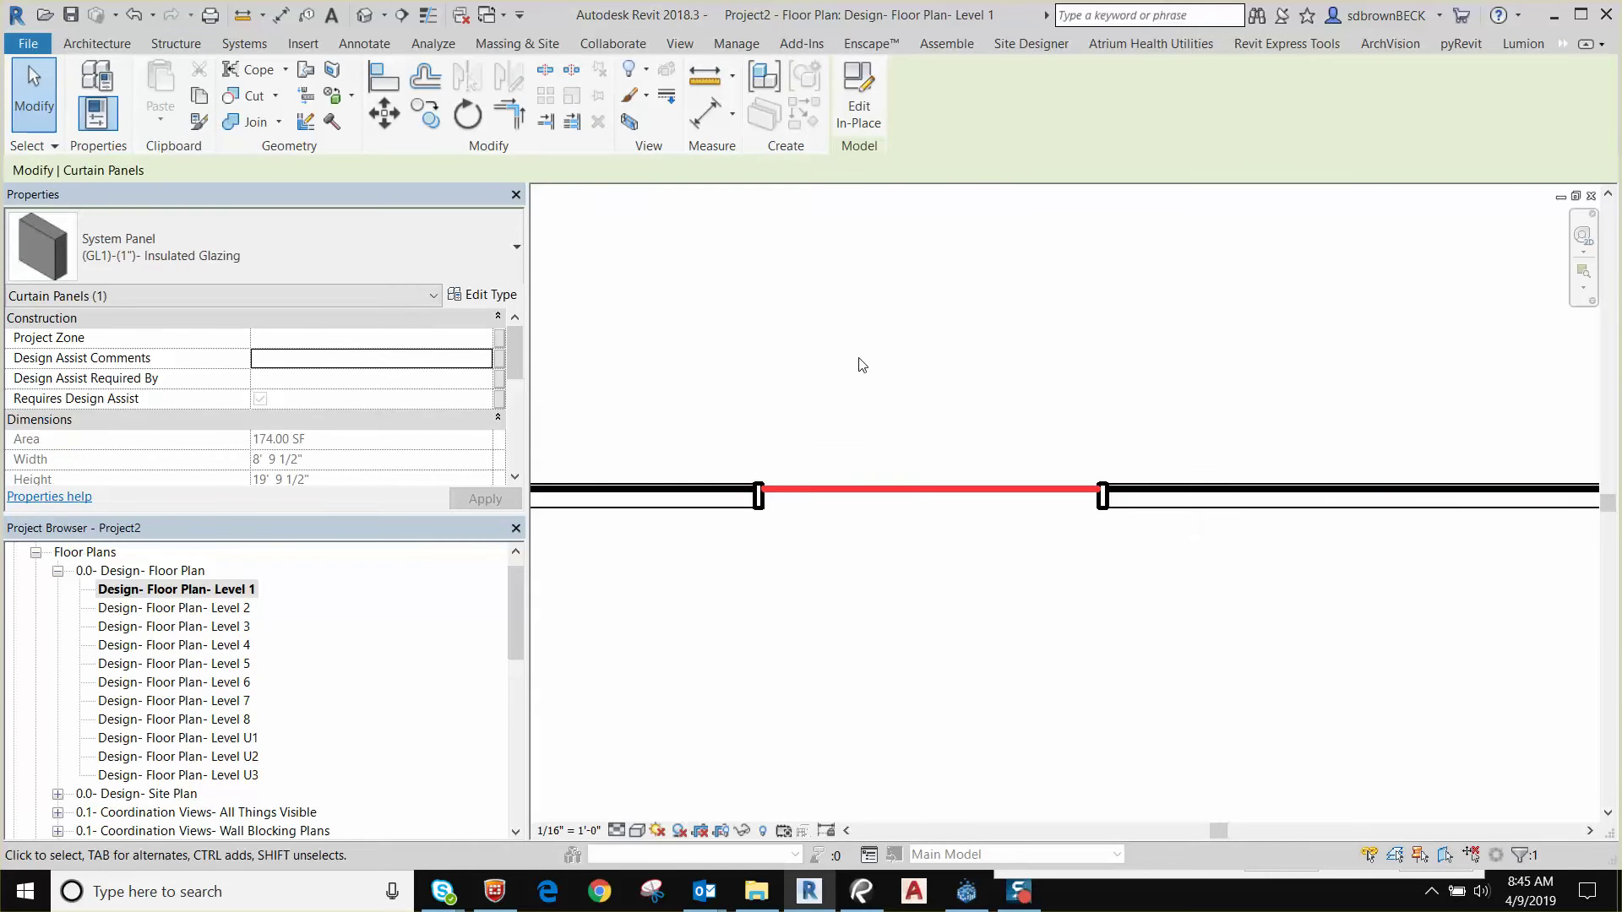
{"action": "left_click", "coordinate": [447, 255]}
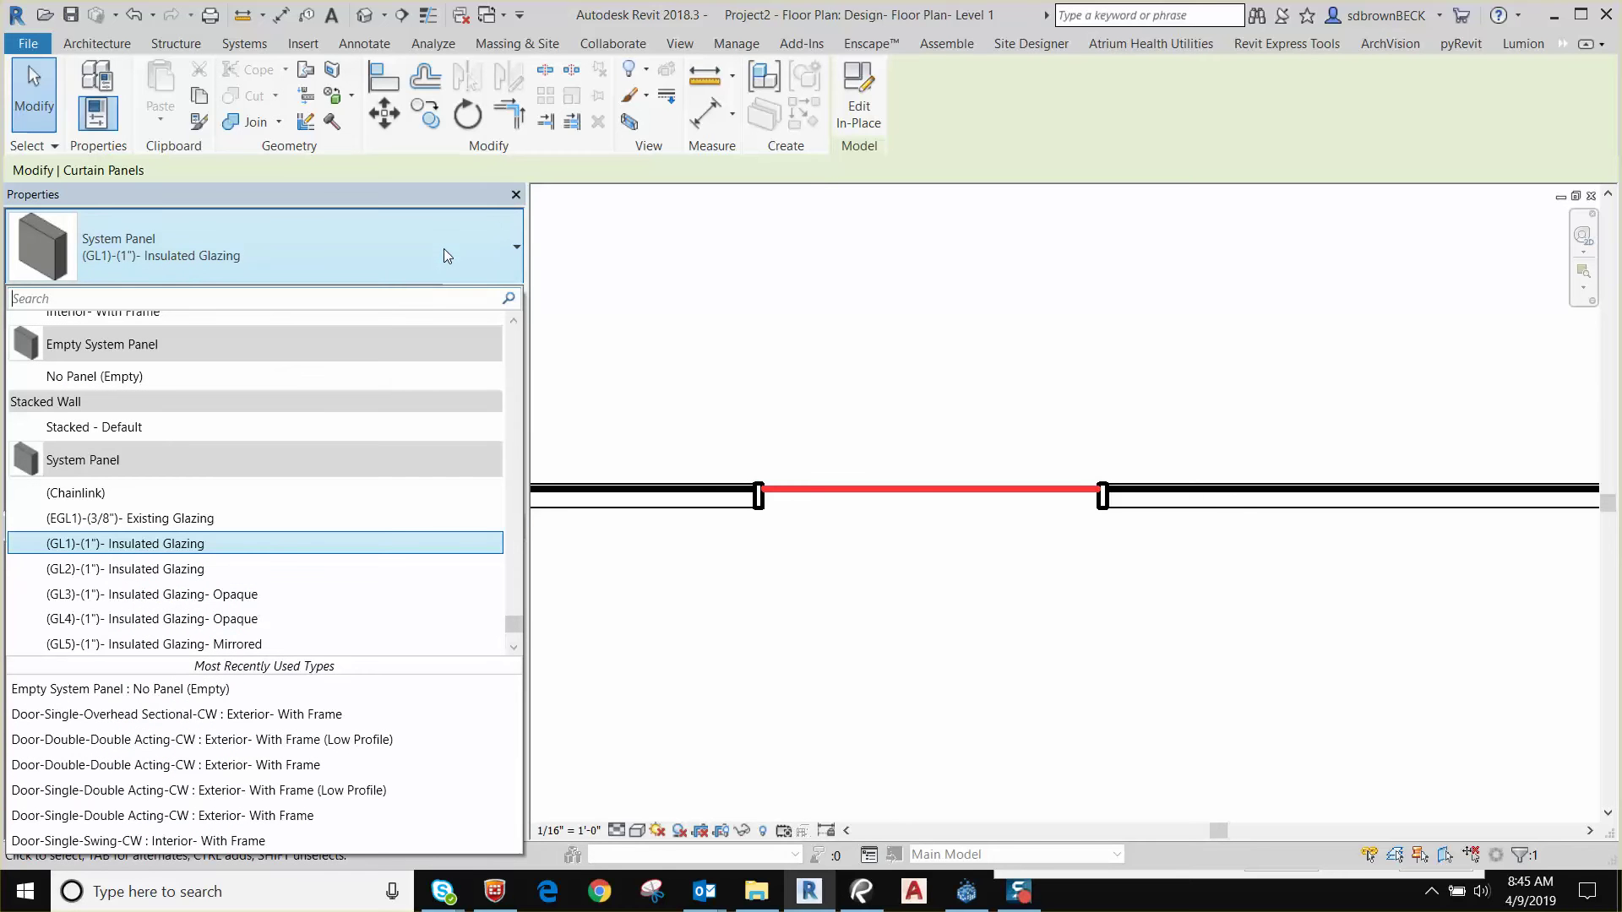
{"action": "type", "text": "door"}
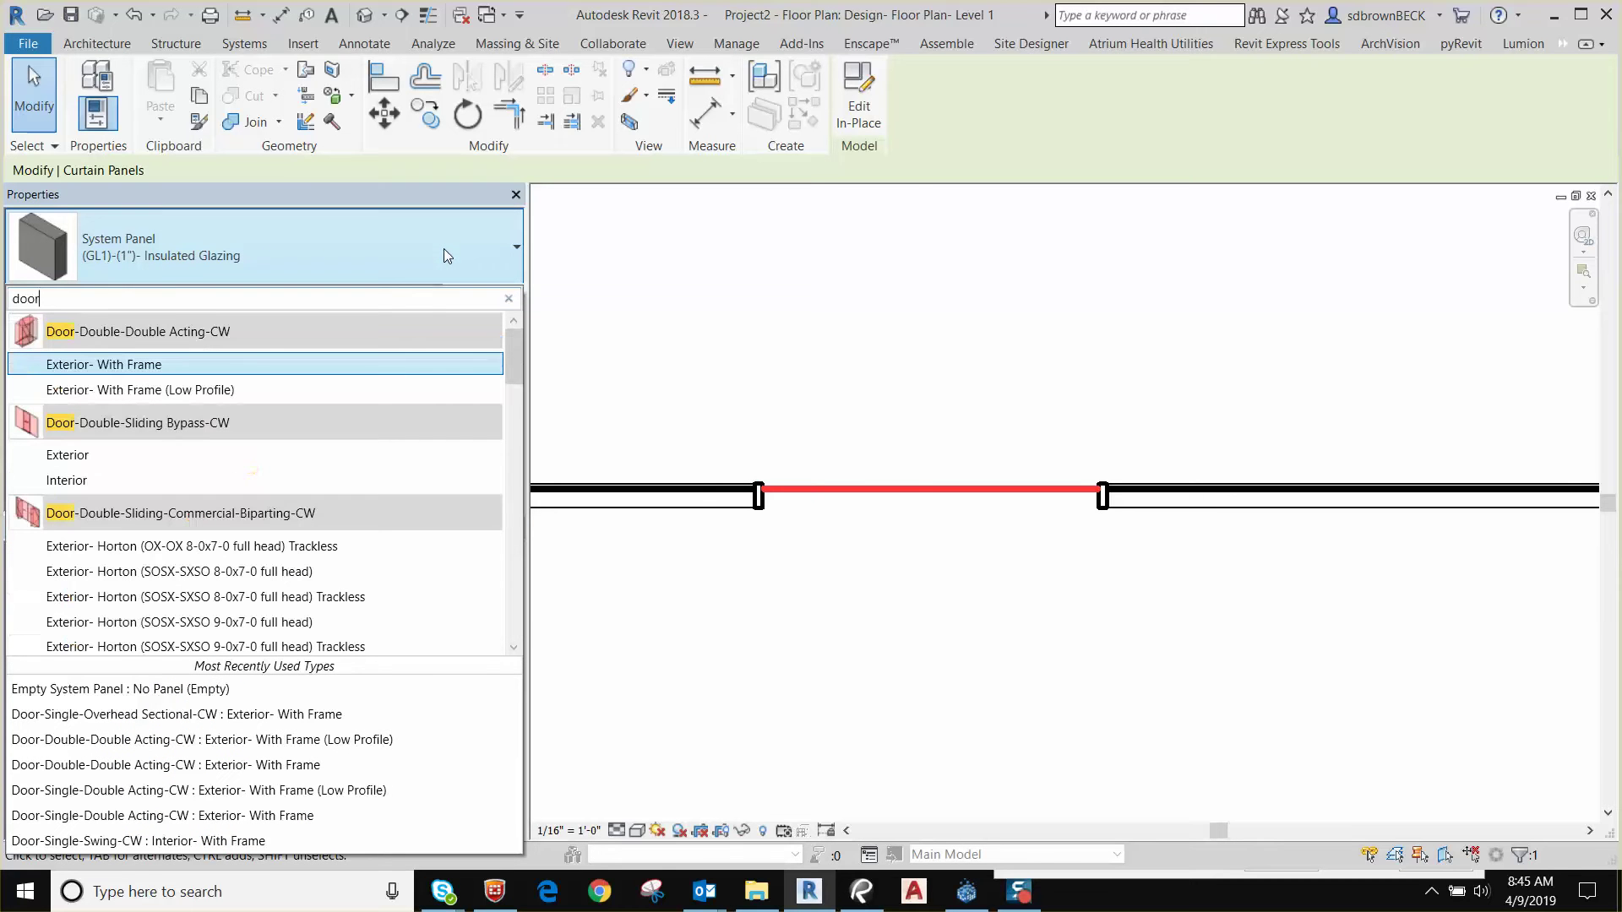
{"action": "scroll", "coordinate": [265, 411], "scroll_direction": "down", "scroll_amount": 1}
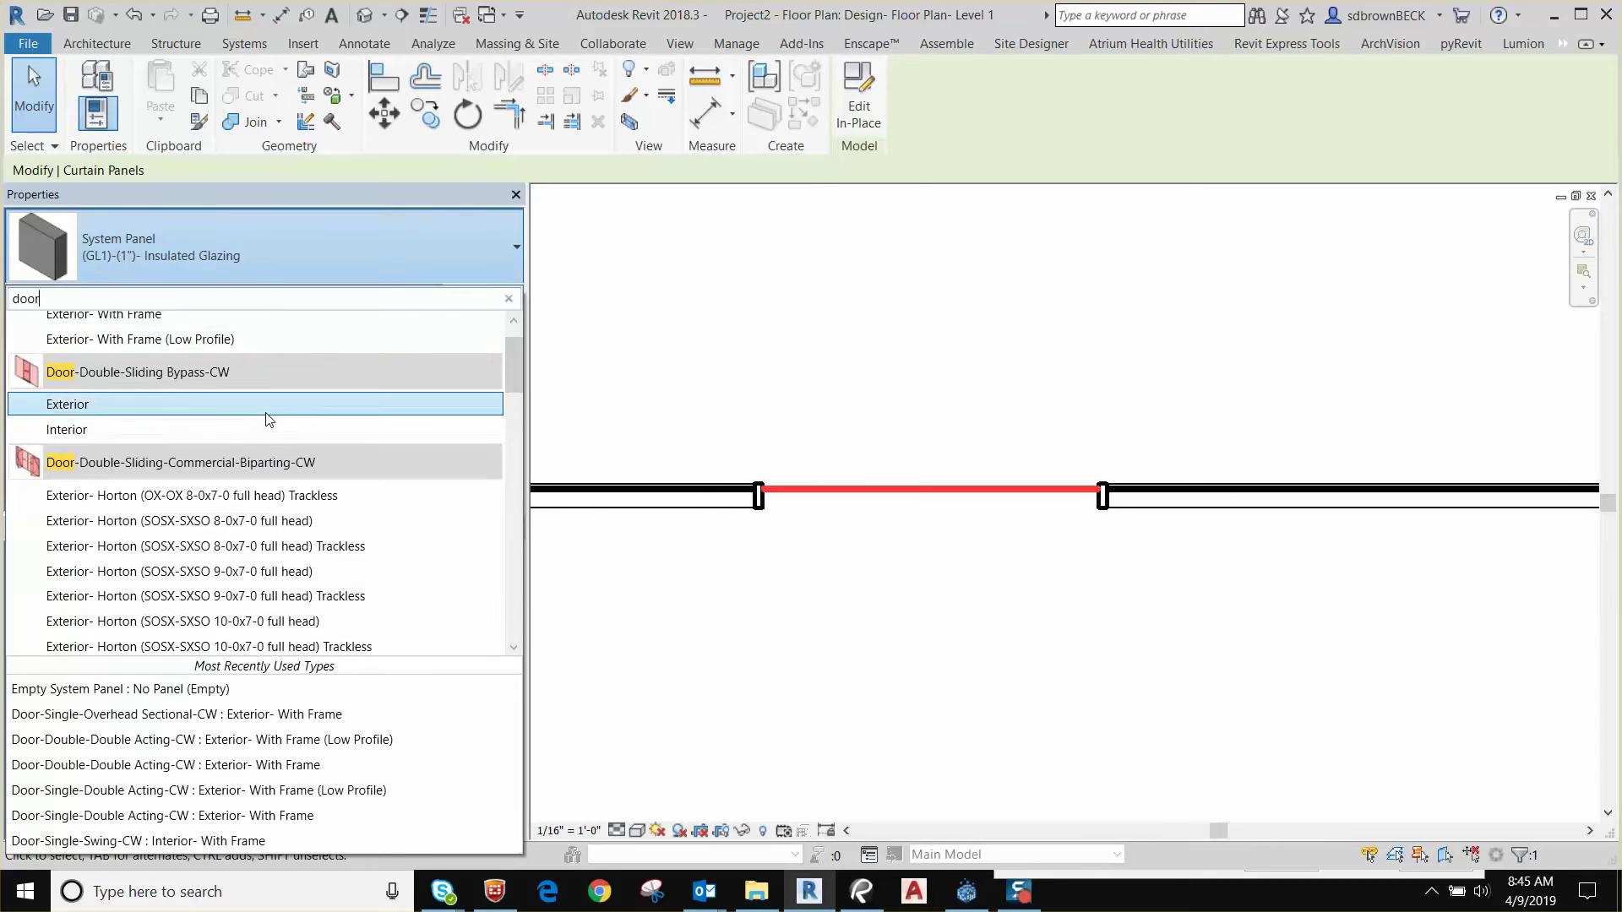
{"action": "scroll", "coordinate": [269, 418], "scroll_direction": "down", "scroll_amount": 4}
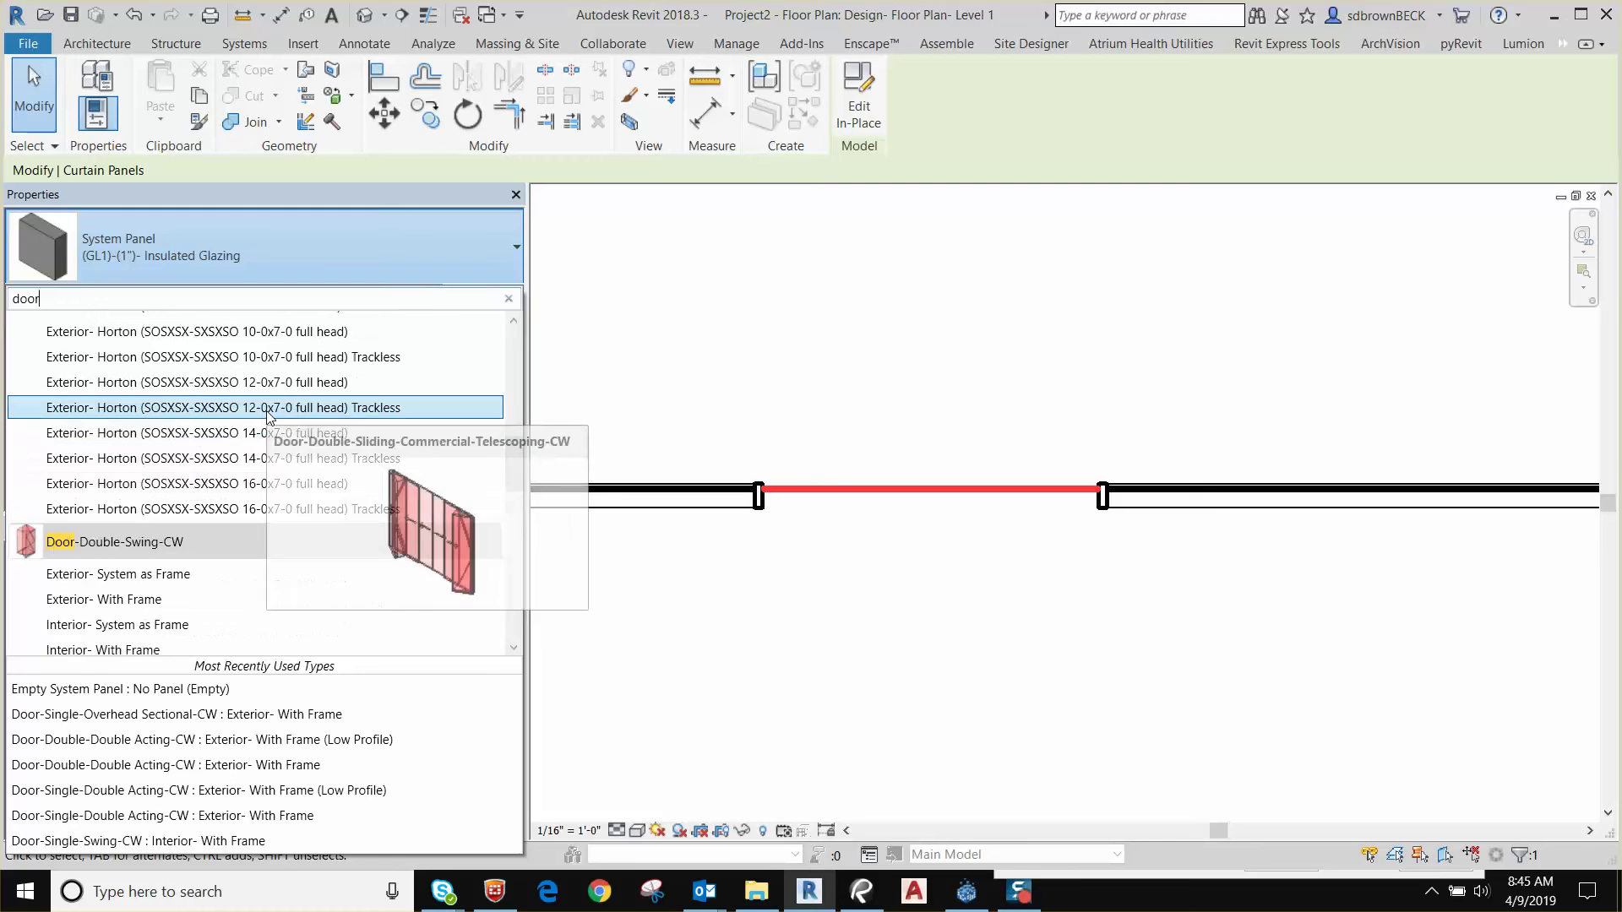
{"action": "left_click", "coordinate": [224, 271]}
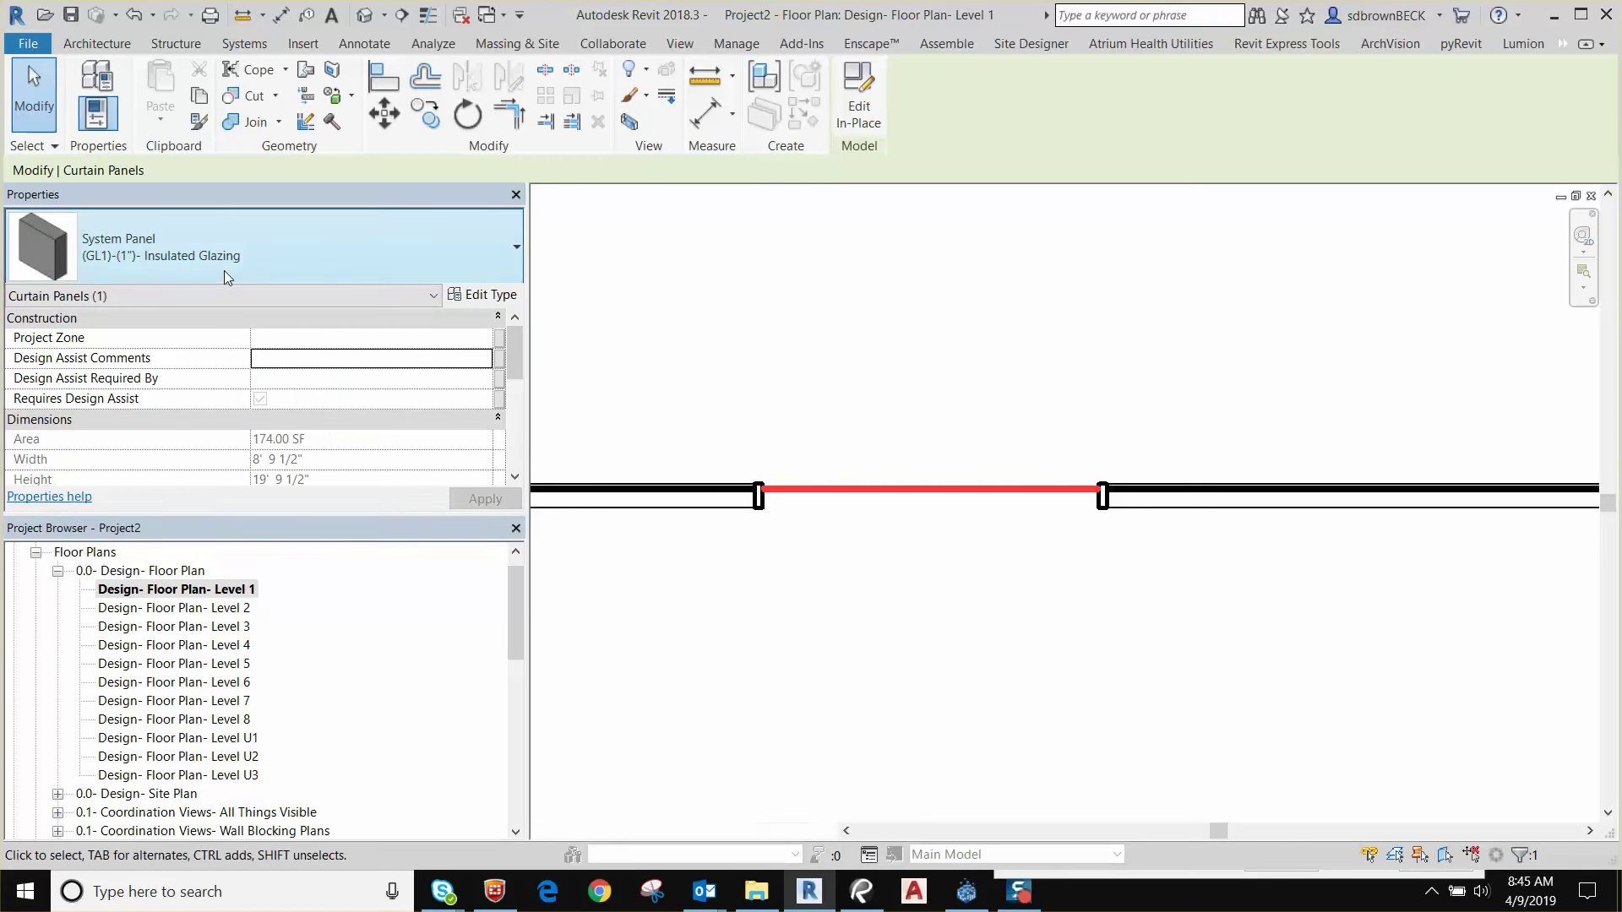
{"action": "left_click", "coordinate": [386, 255]}
{"action": "type", "text": "d"}
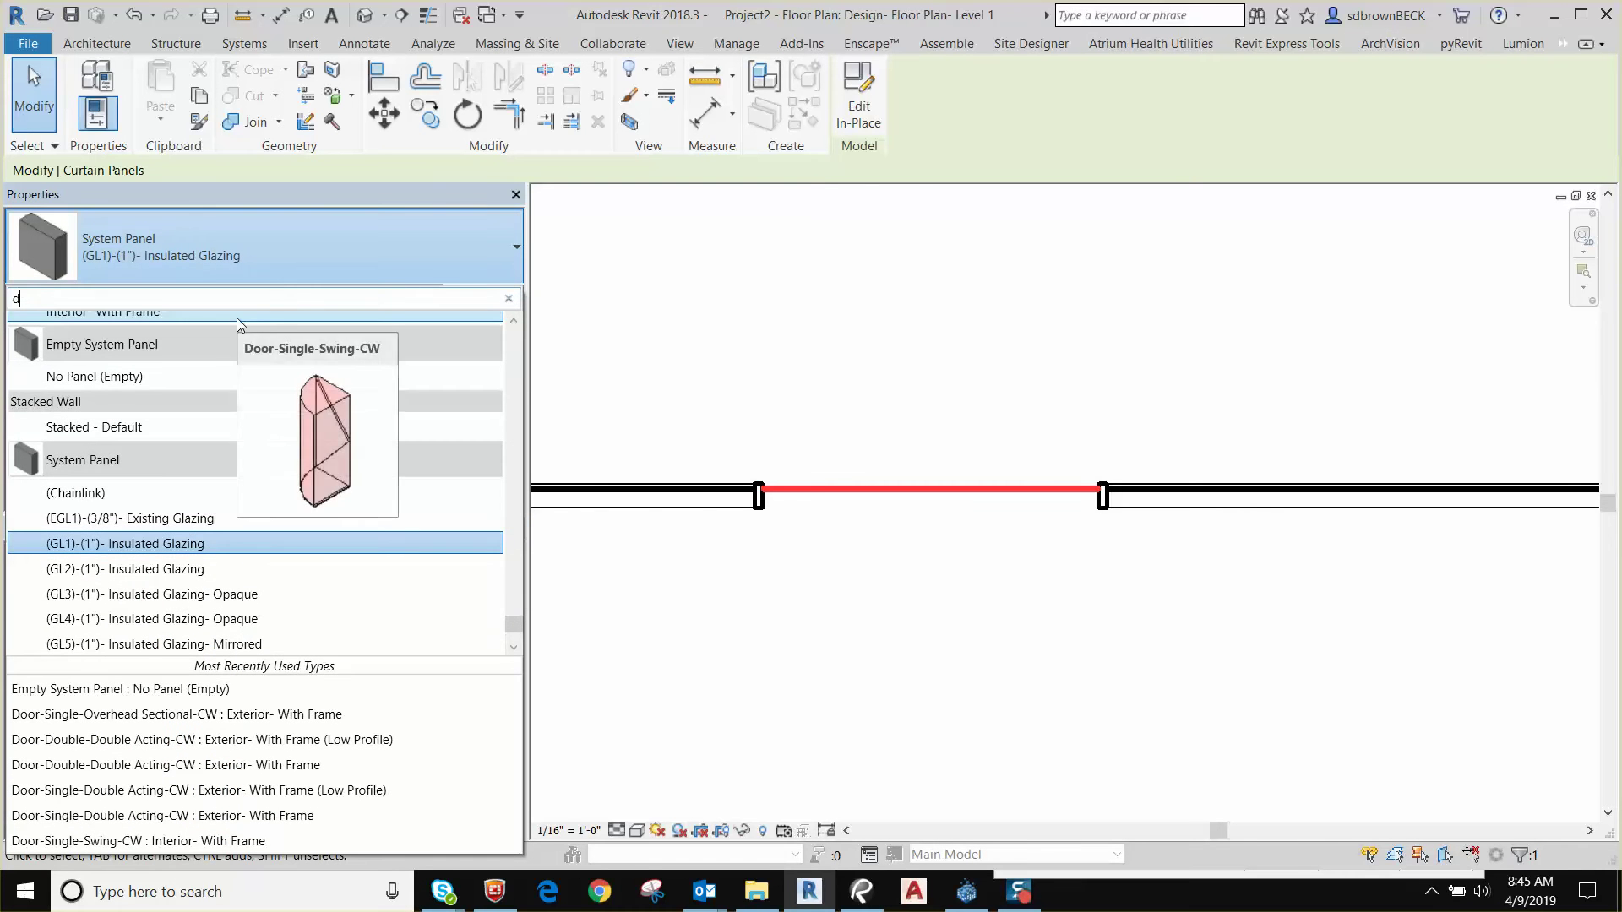
{"action": "type", "text": "oor do"}
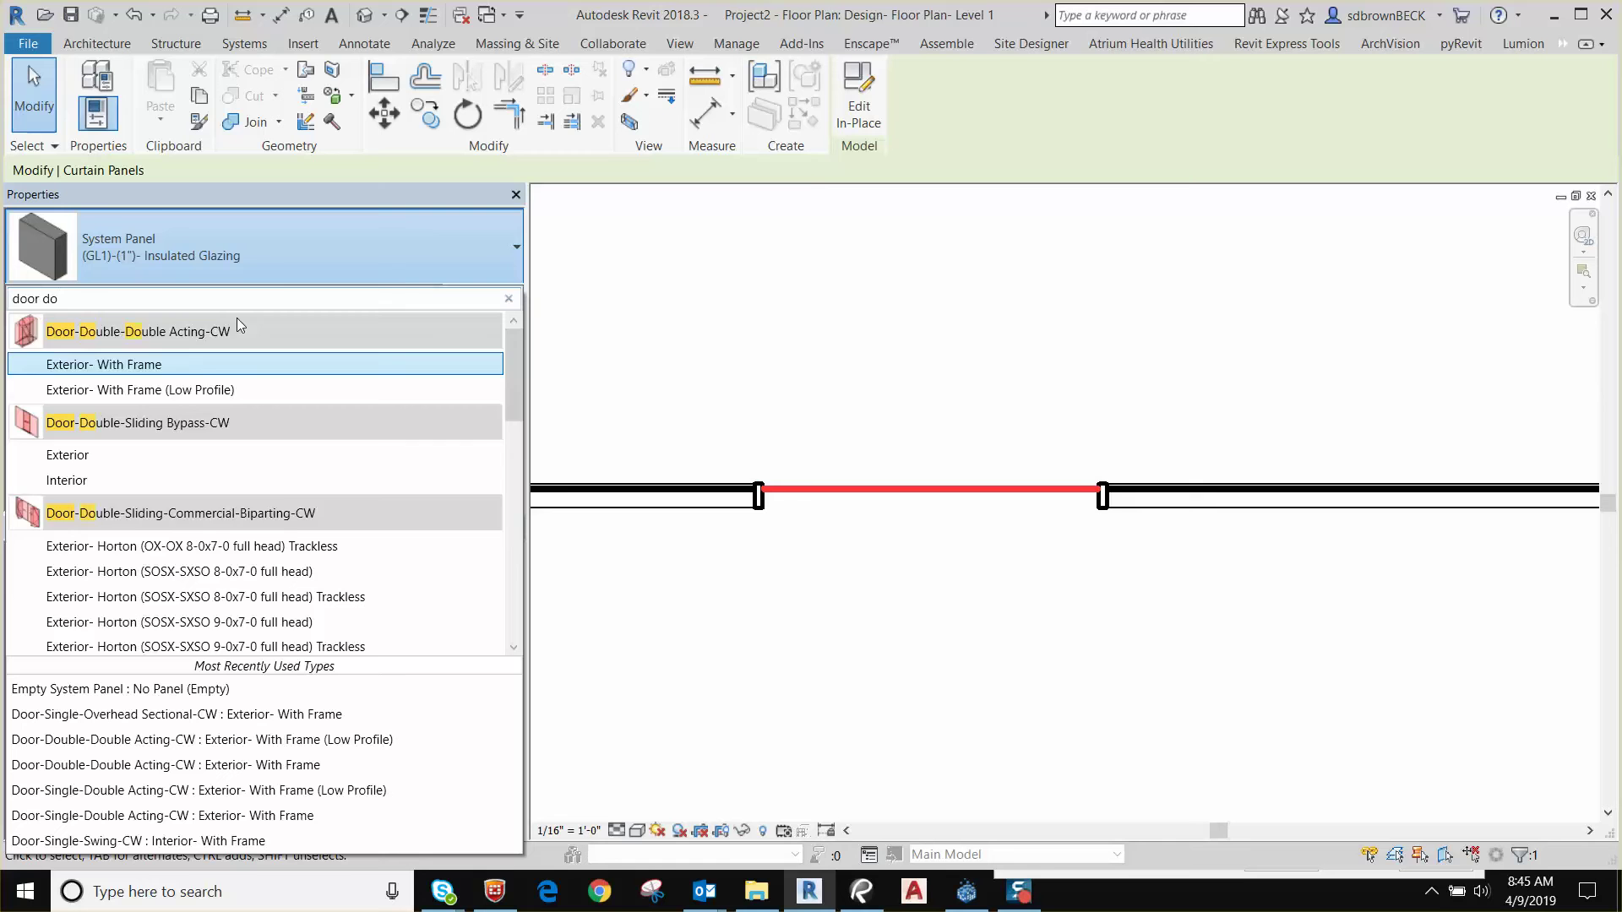
{"action": "scroll", "coordinate": [165, 452], "scroll_direction": "down", "scroll_amount": 7}
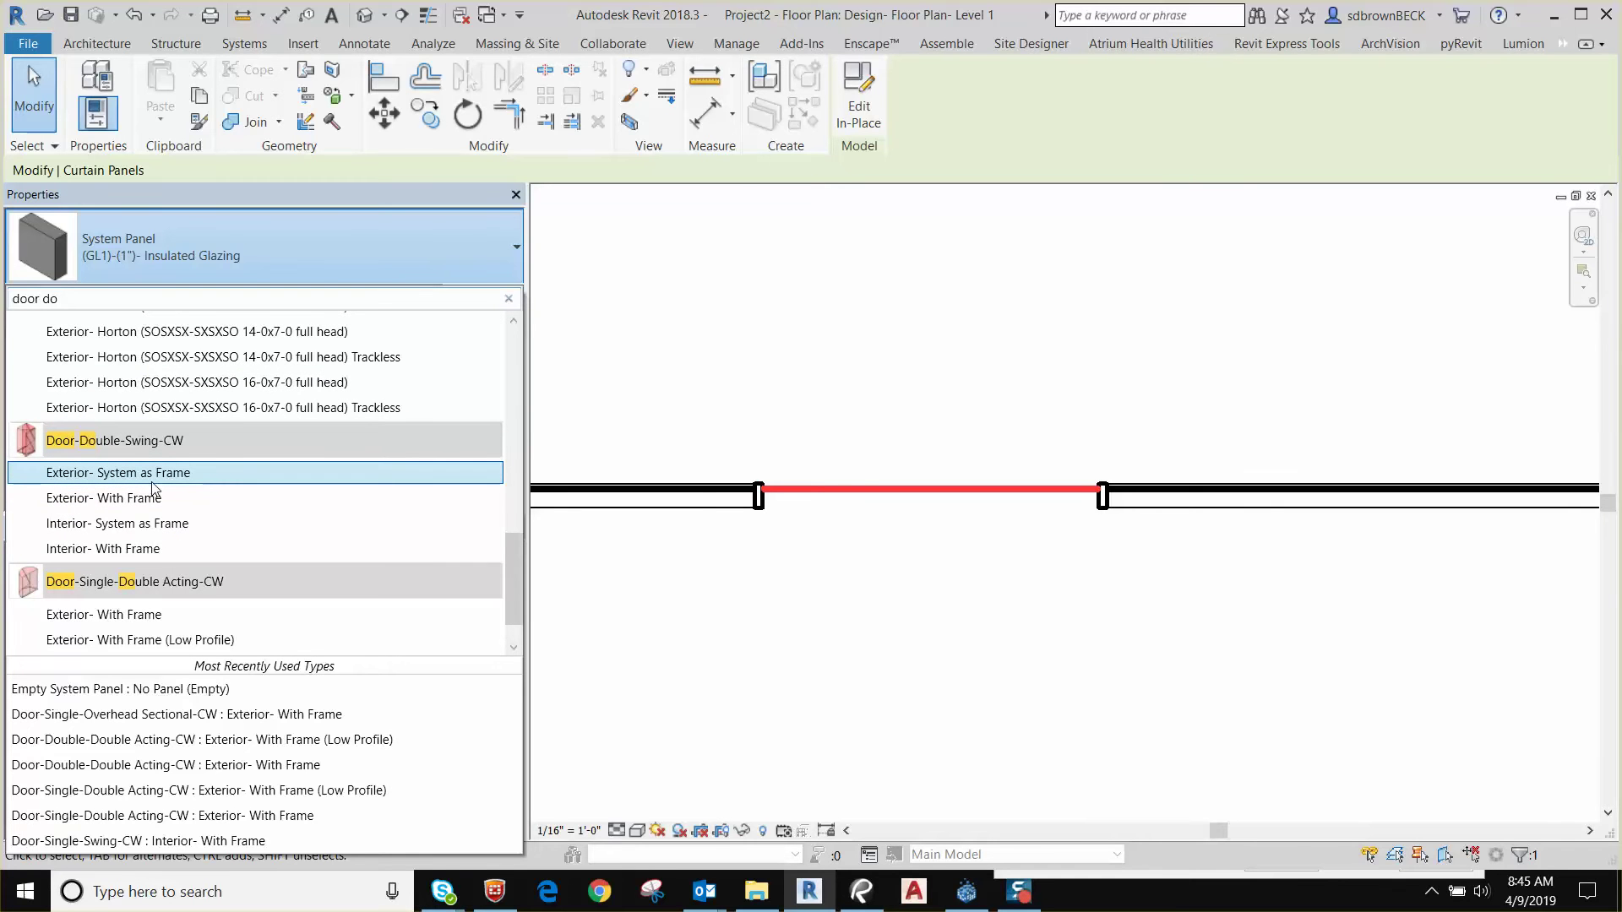
{"action": "mouse_move", "coordinate": [160, 479]}
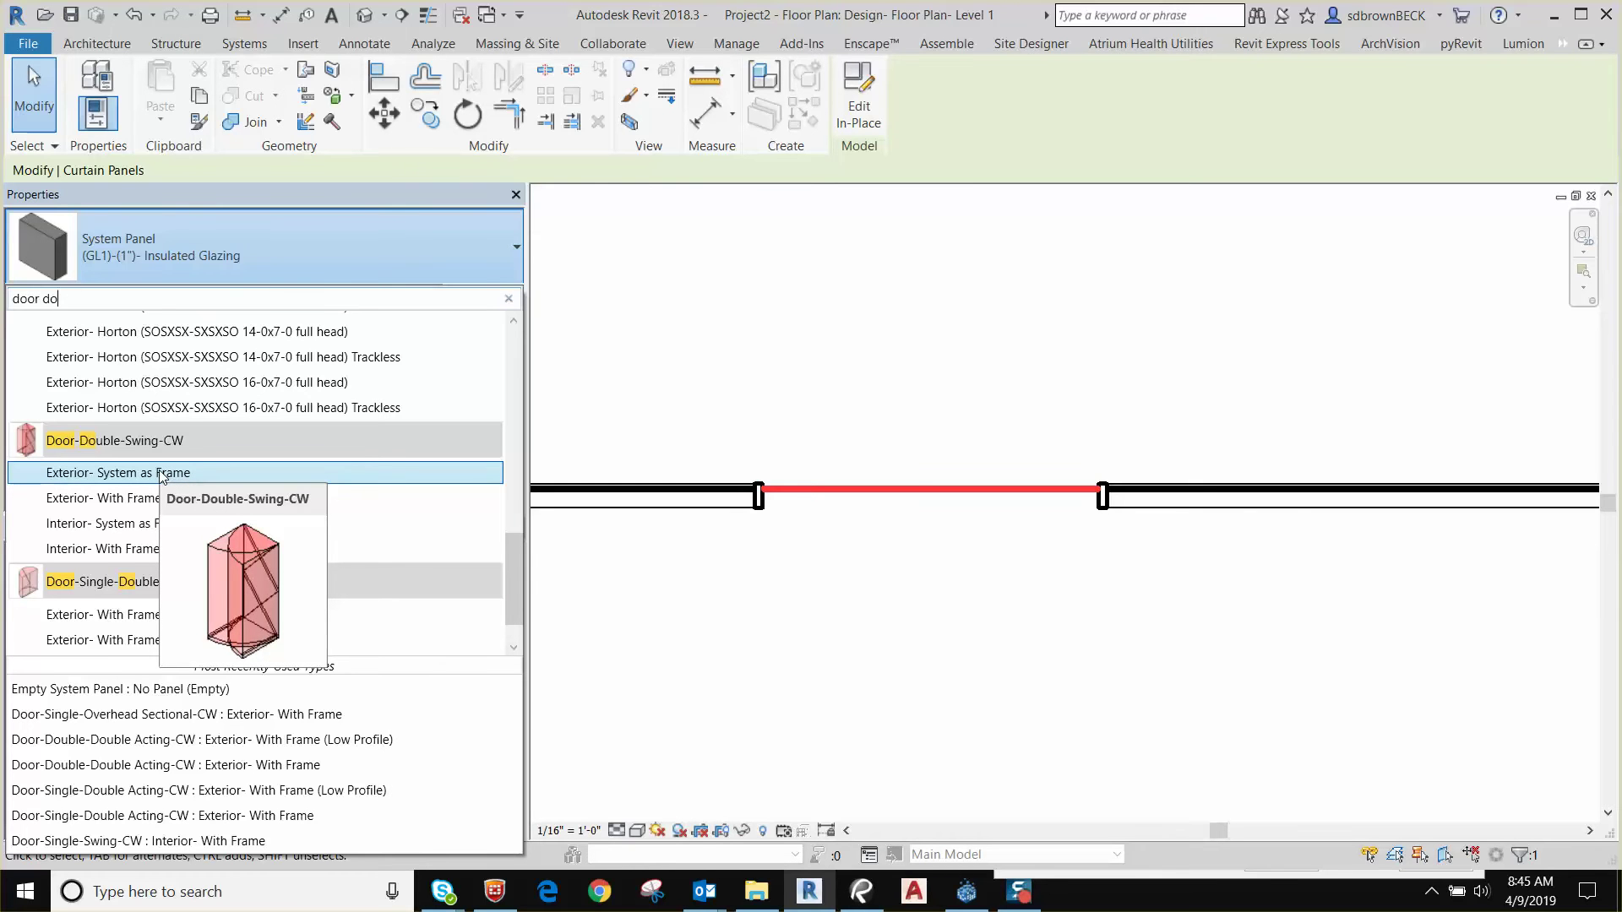
{"action": "left_click", "coordinate": [162, 476]}
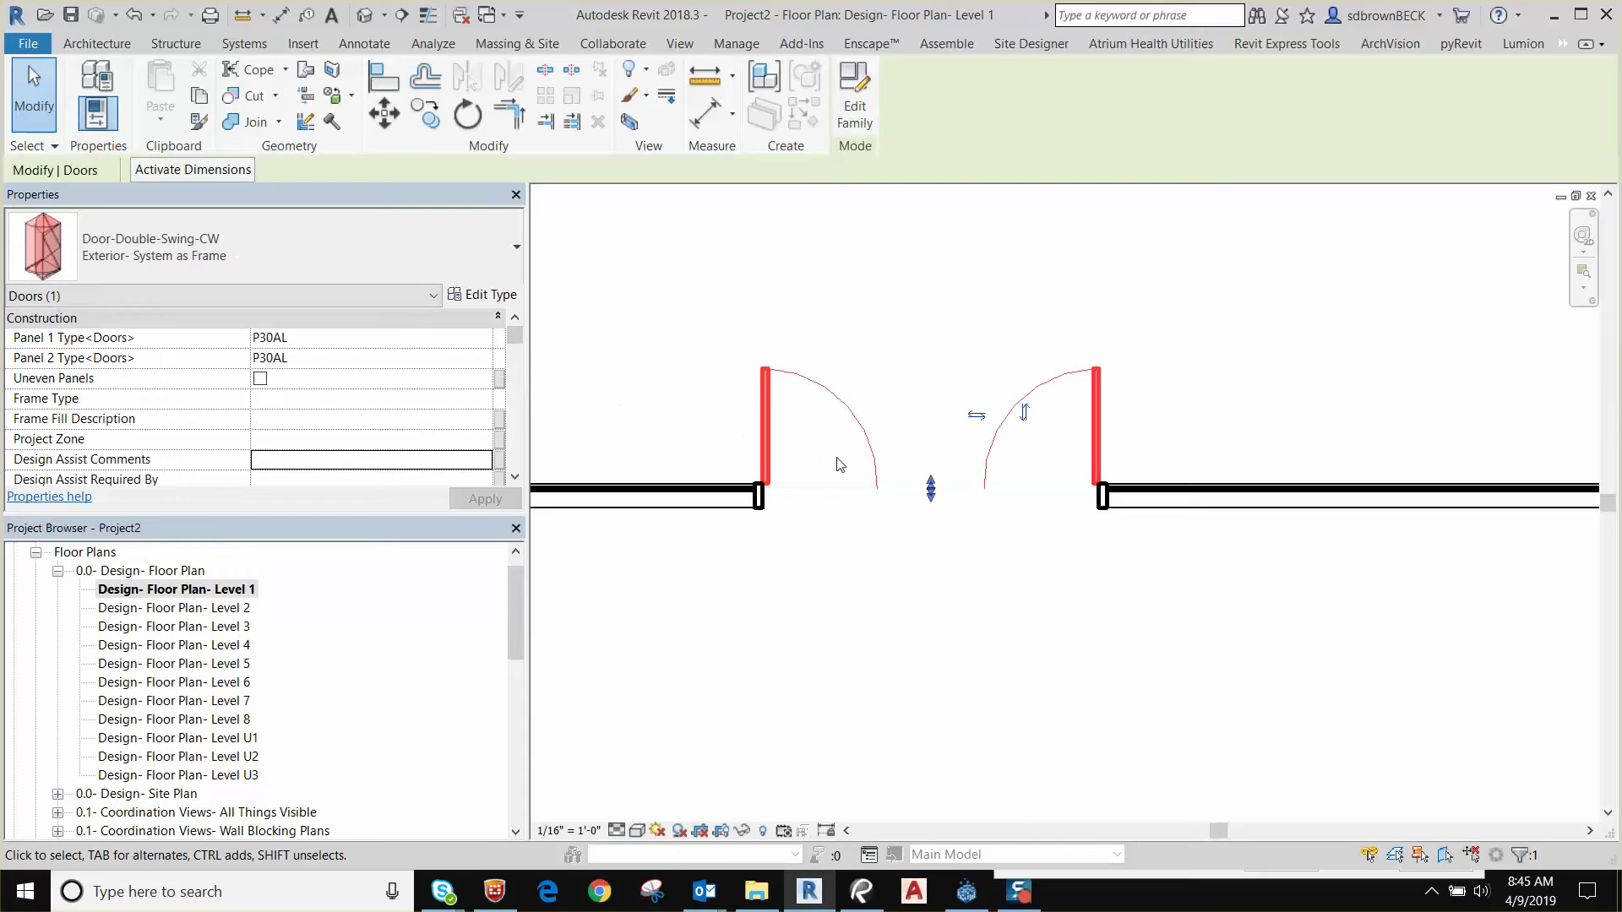
Move the right jamb curtain grid left so the door opening is 6'-2 1/2" wide.
{"action": "left_click", "coordinate": [924, 568]}
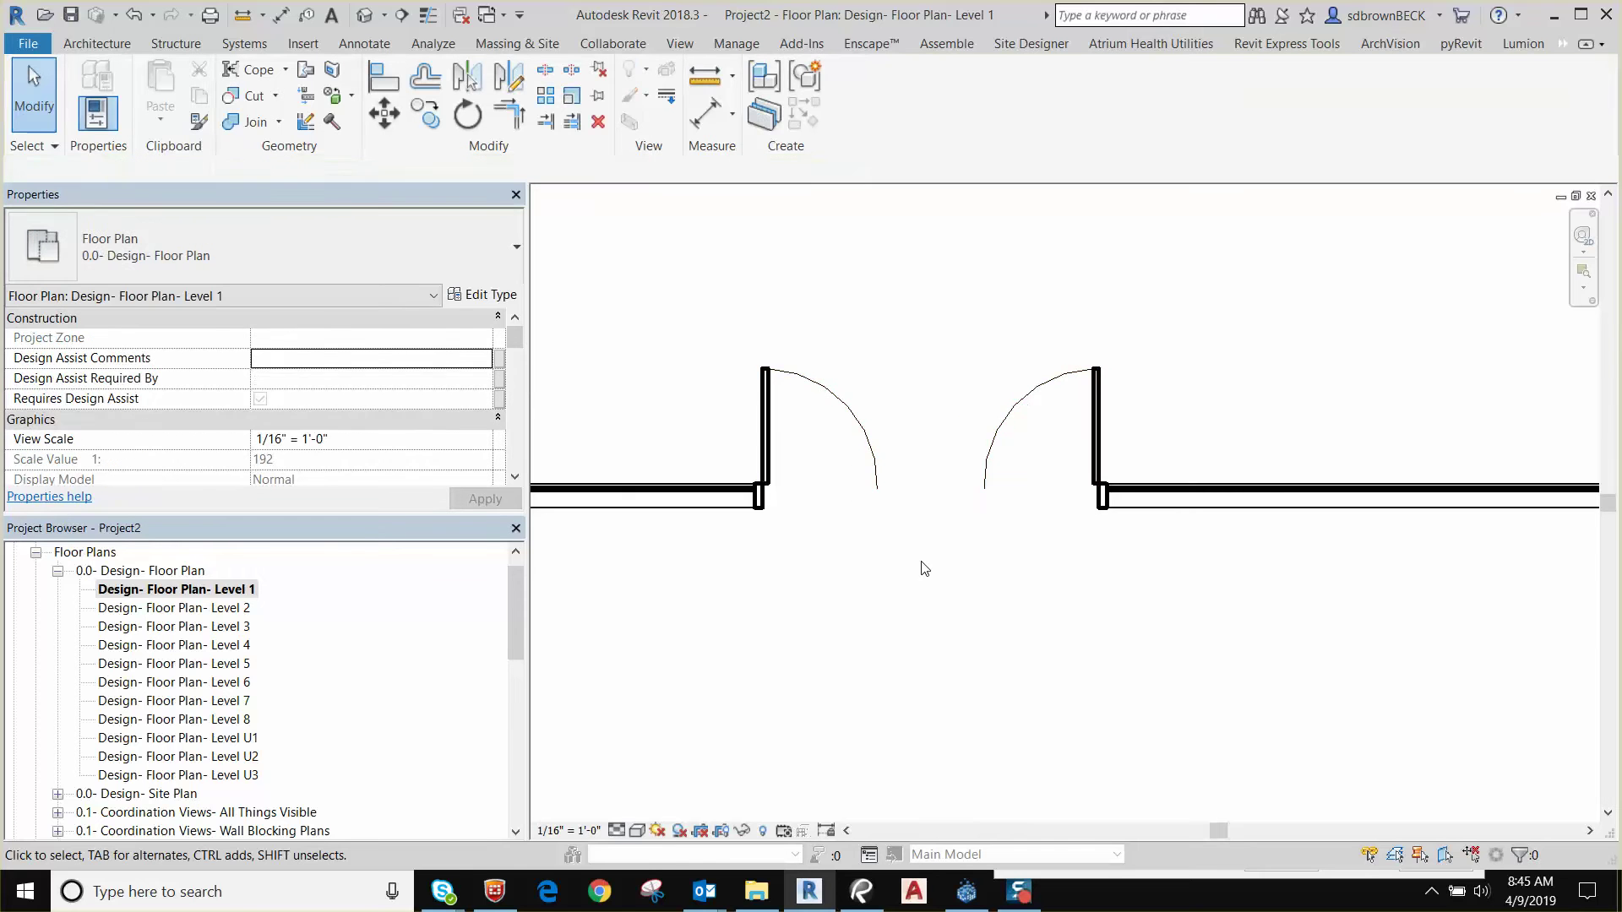
{"action": "scroll", "coordinate": [923, 564], "scroll_direction": "up", "scroll_amount": 3}
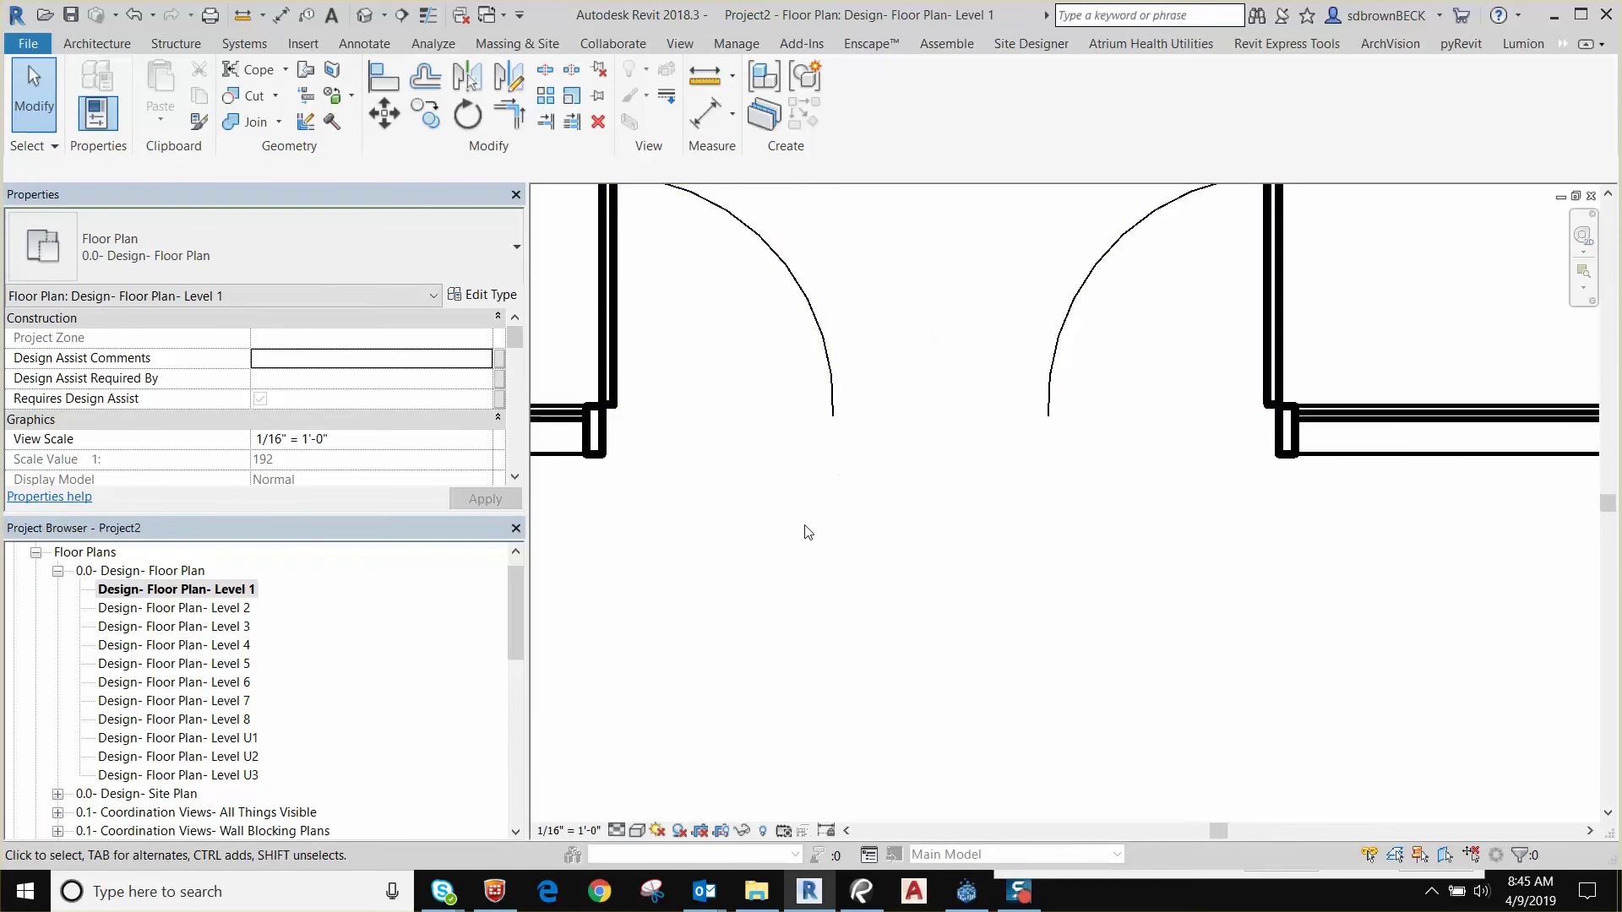
{"action": "scroll", "coordinate": [804, 531], "scroll_direction": "down", "scroll_amount": 2}
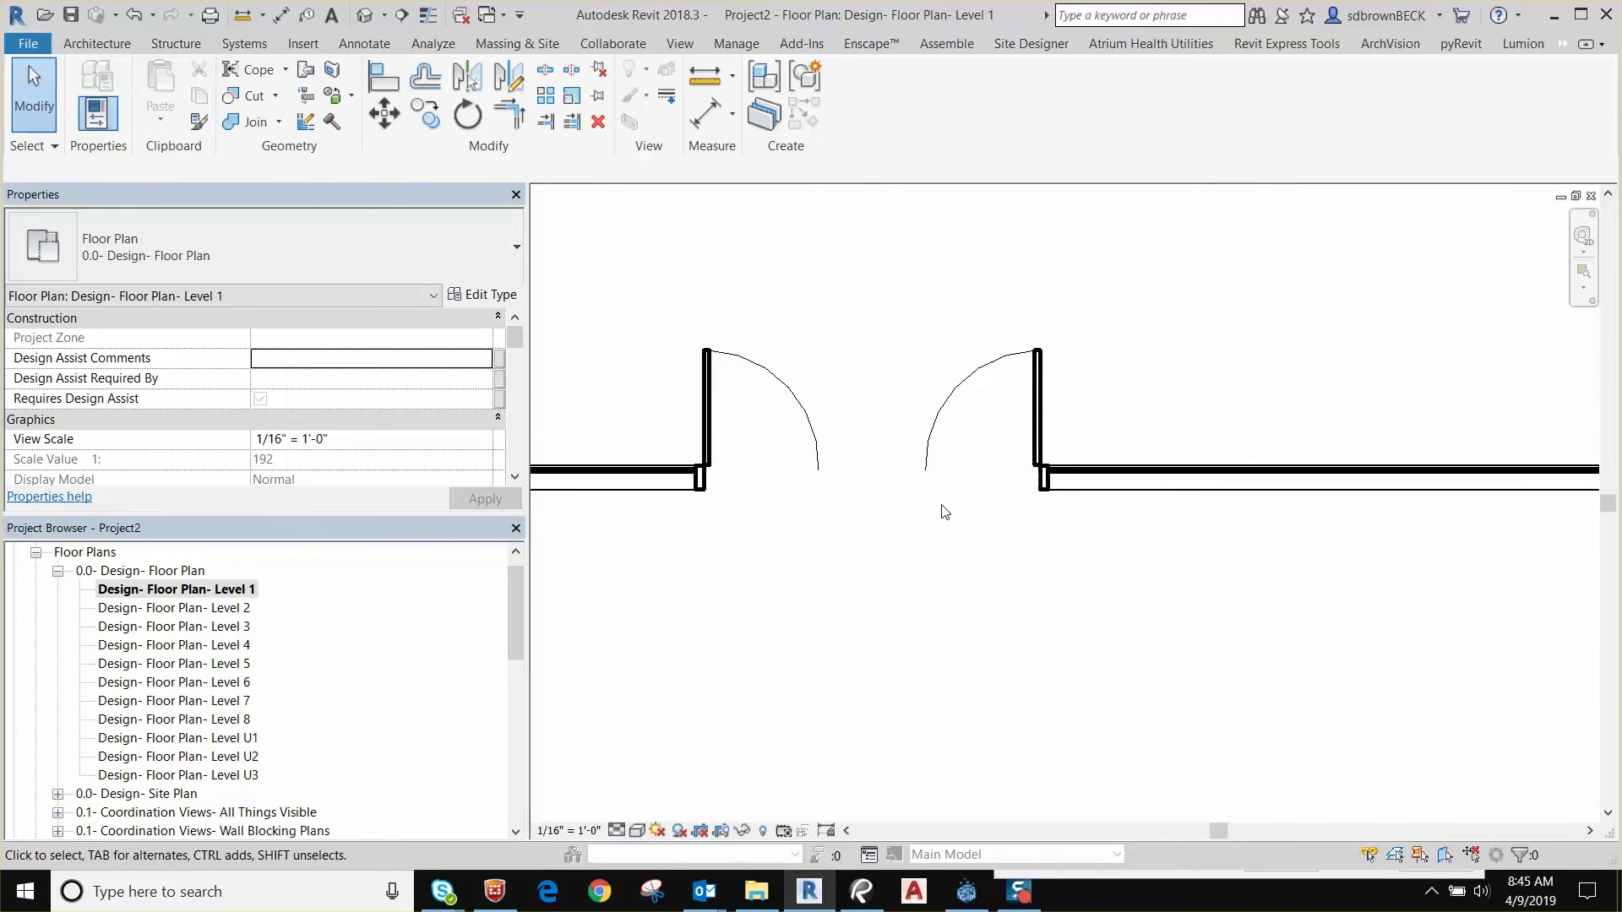
{"action": "left_click", "coordinate": [1047, 503]}
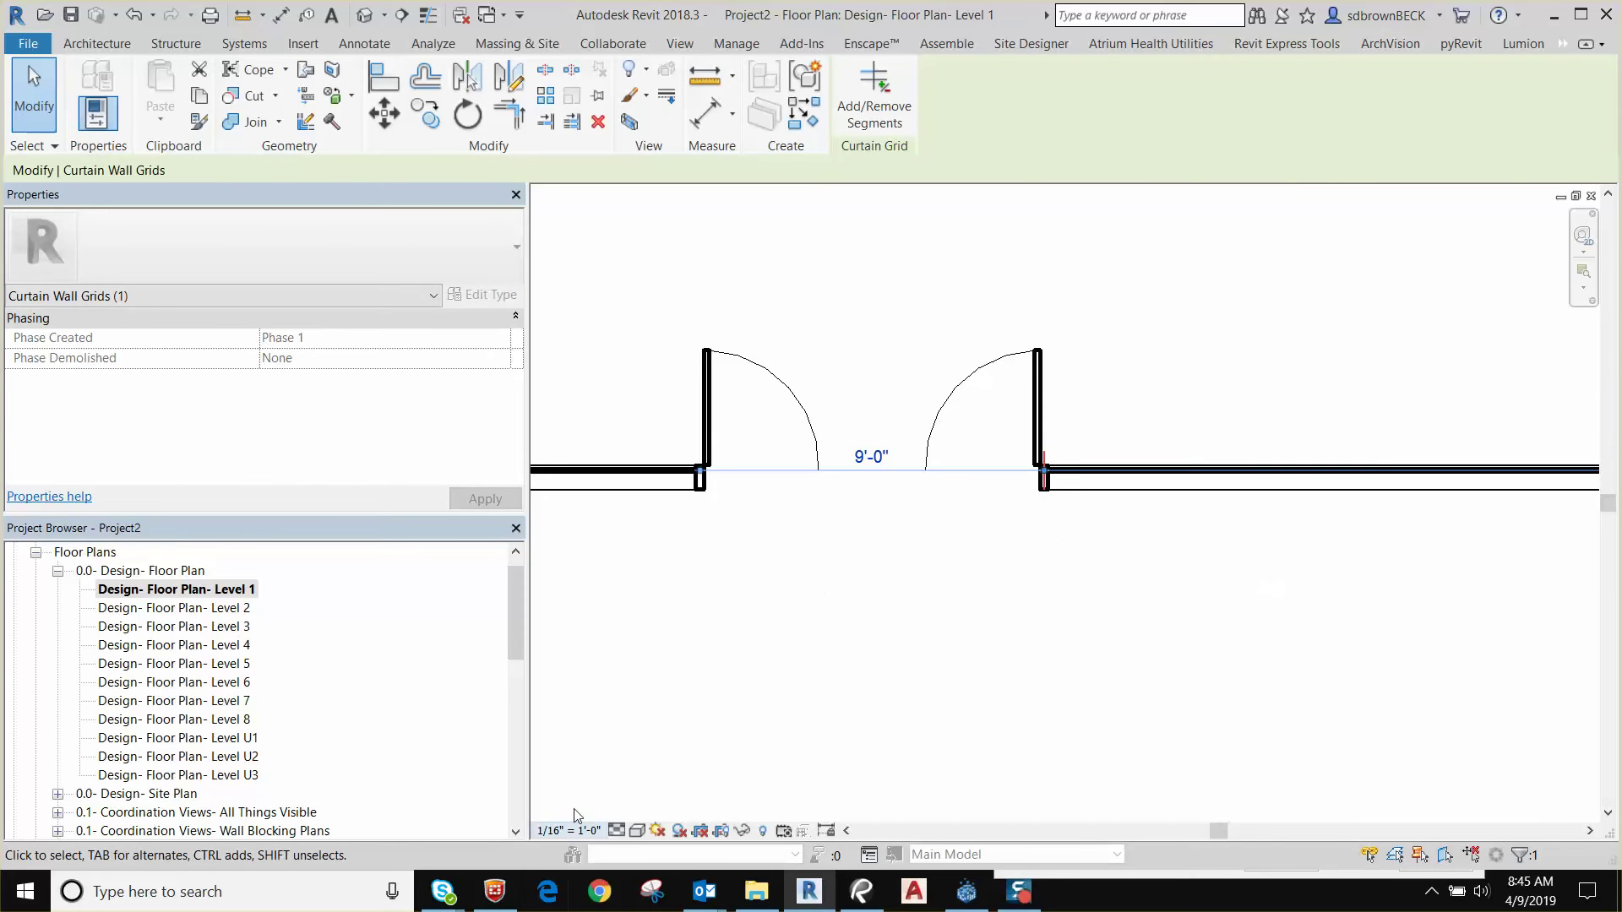
{"action": "left_click", "coordinate": [387, 116]}
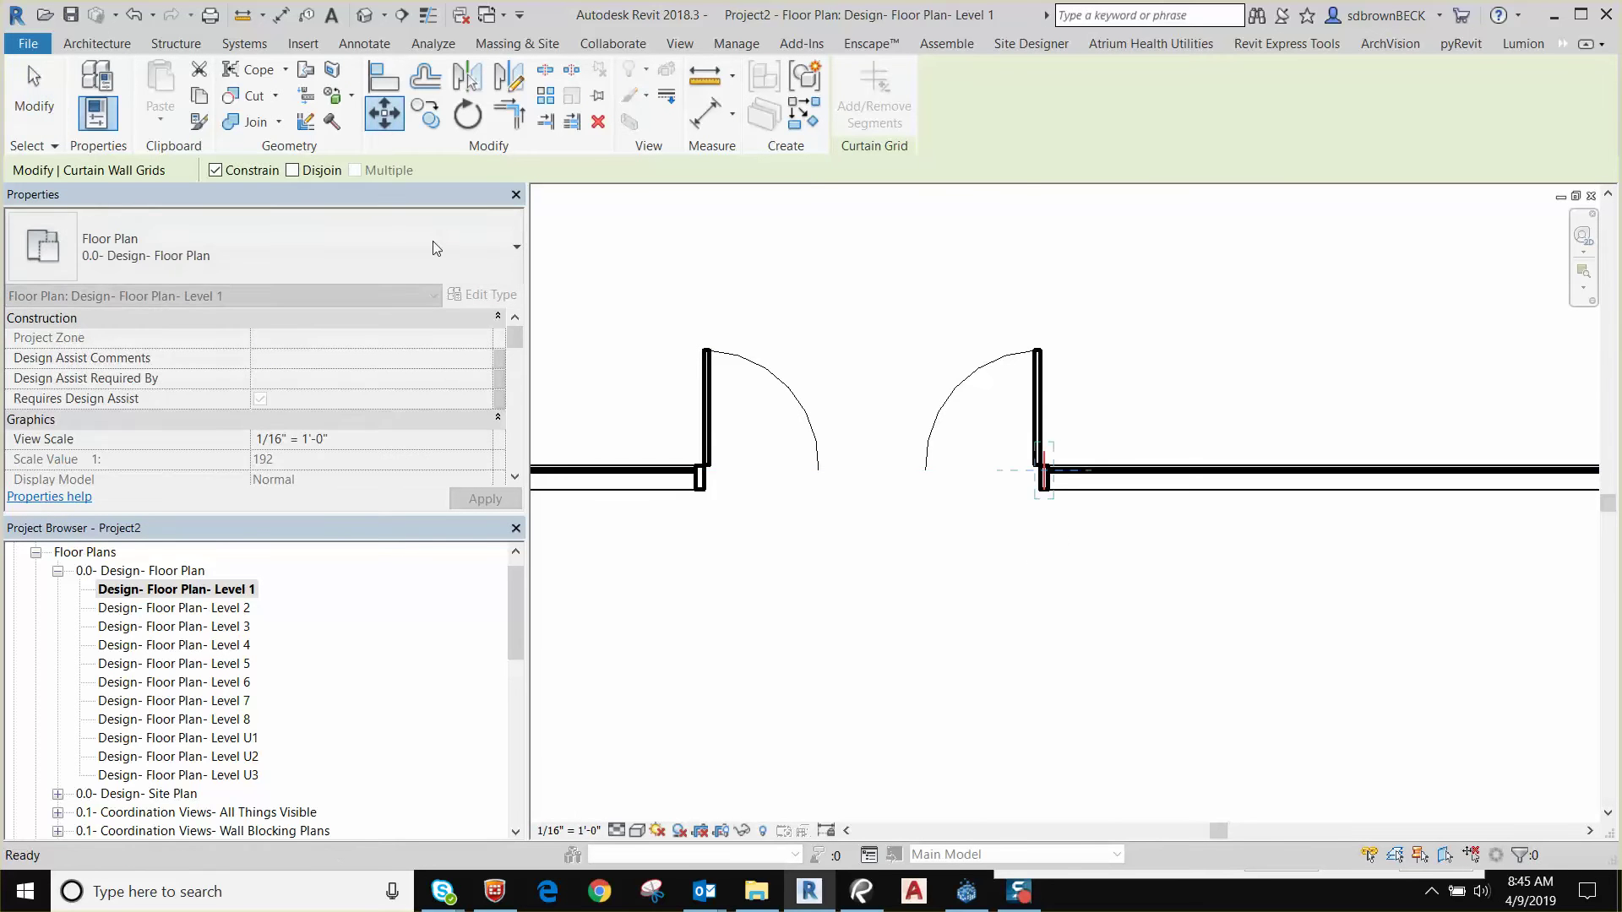
{"action": "left_click", "coordinate": [925, 473]}
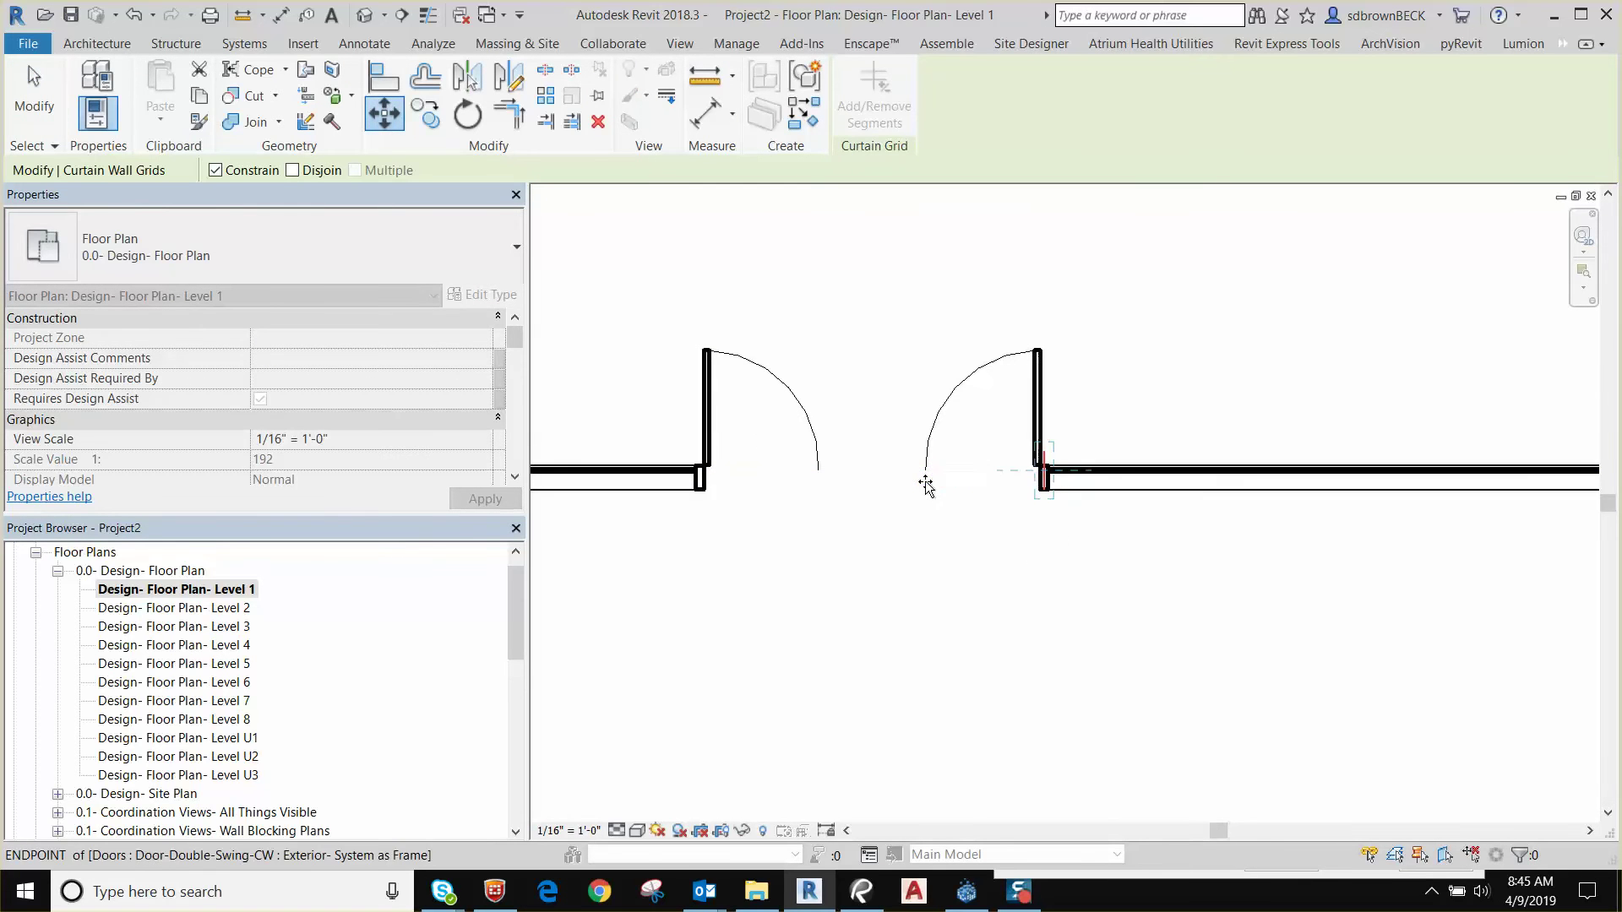
{"action": "left_click", "coordinate": [819, 472]}
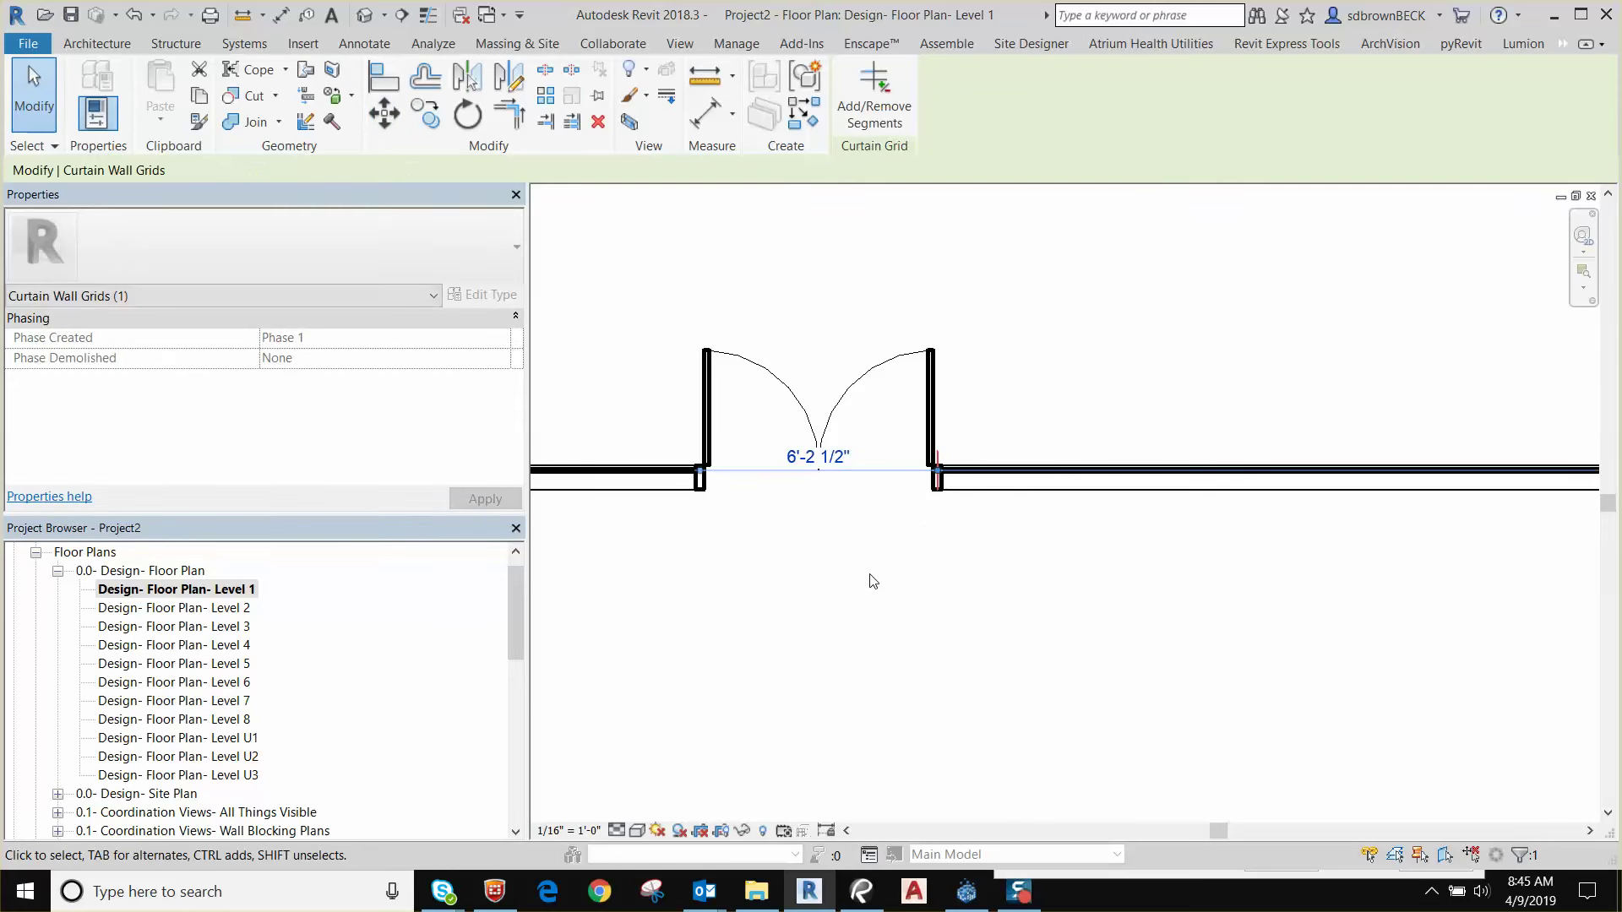
{"action": "left_click", "coordinate": [873, 581]}
{"action": "scroll", "coordinate": [841, 541], "scroll_direction": "up", "scroll_amount": 2}
{"action": "scroll", "coordinate": [842, 540], "scroll_direction": "down", "scroll_amount": 3}
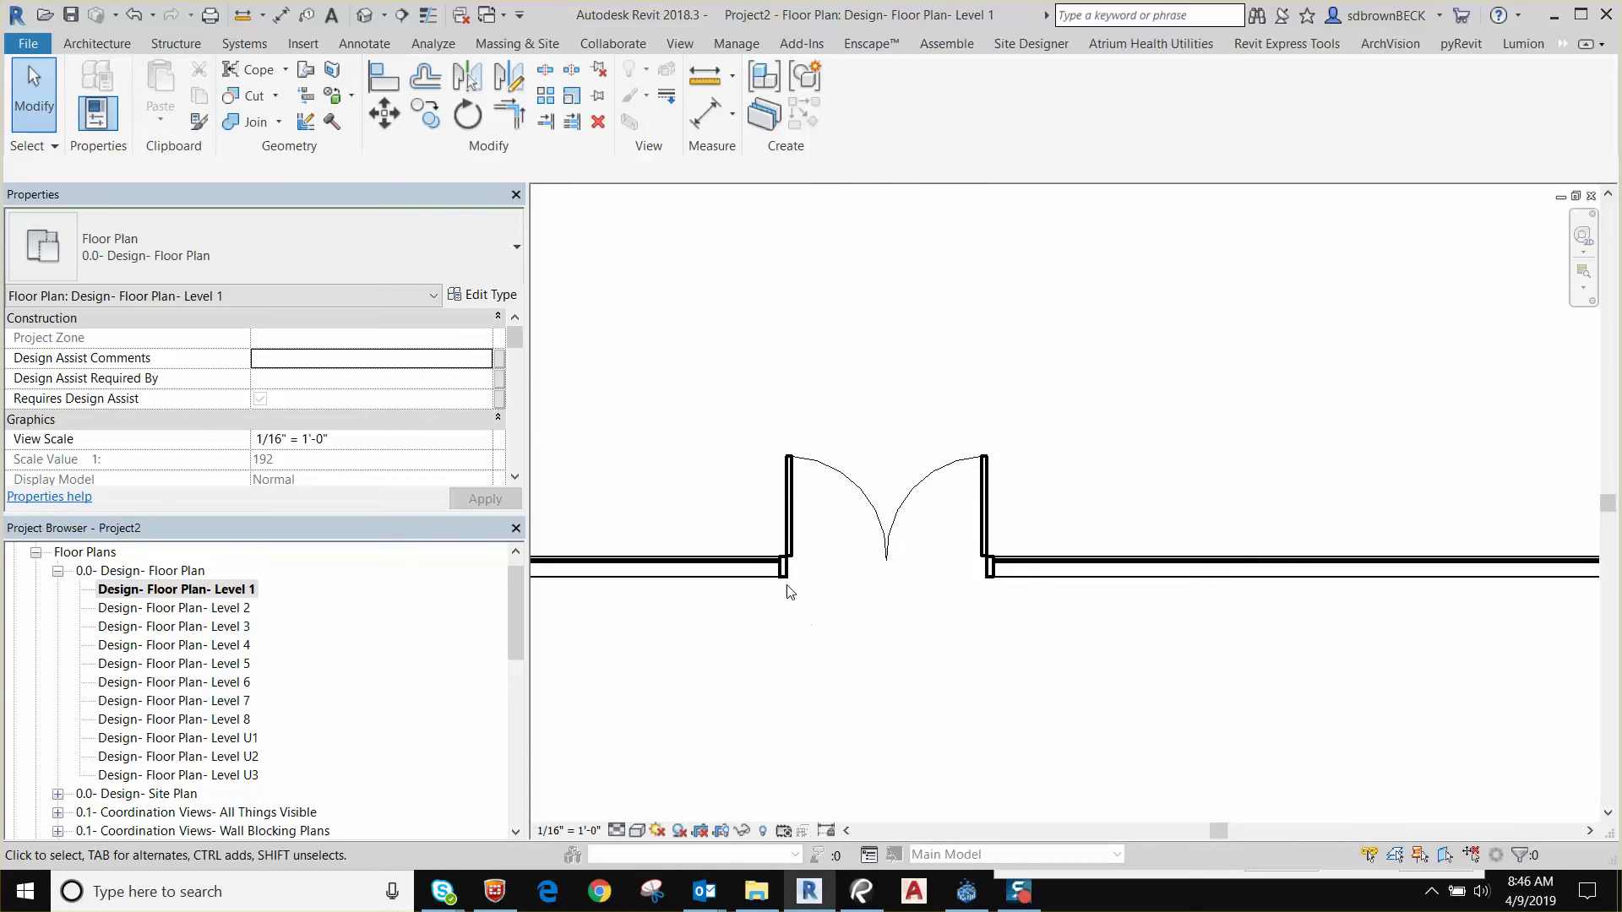
Move both jamb curtain grids together about 3'-6" to the right.
{"action": "key", "text": "Tab"}
{"action": "left_click", "coordinate": [786, 585]}
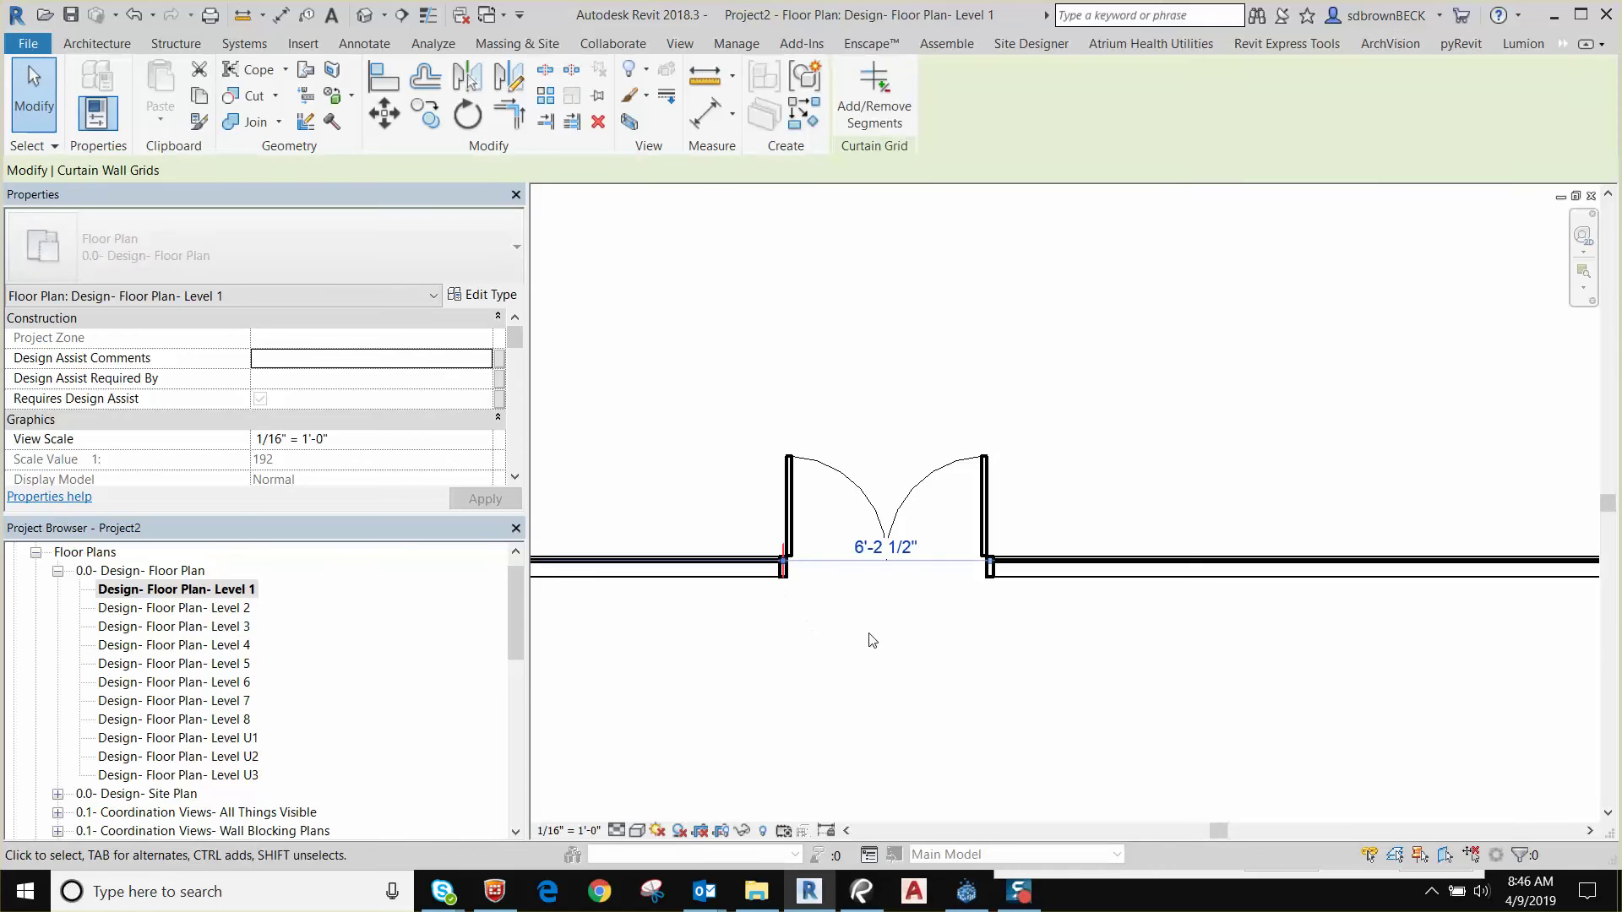
{"action": "left_click", "coordinate": [991, 589], "text": "ctrl"}
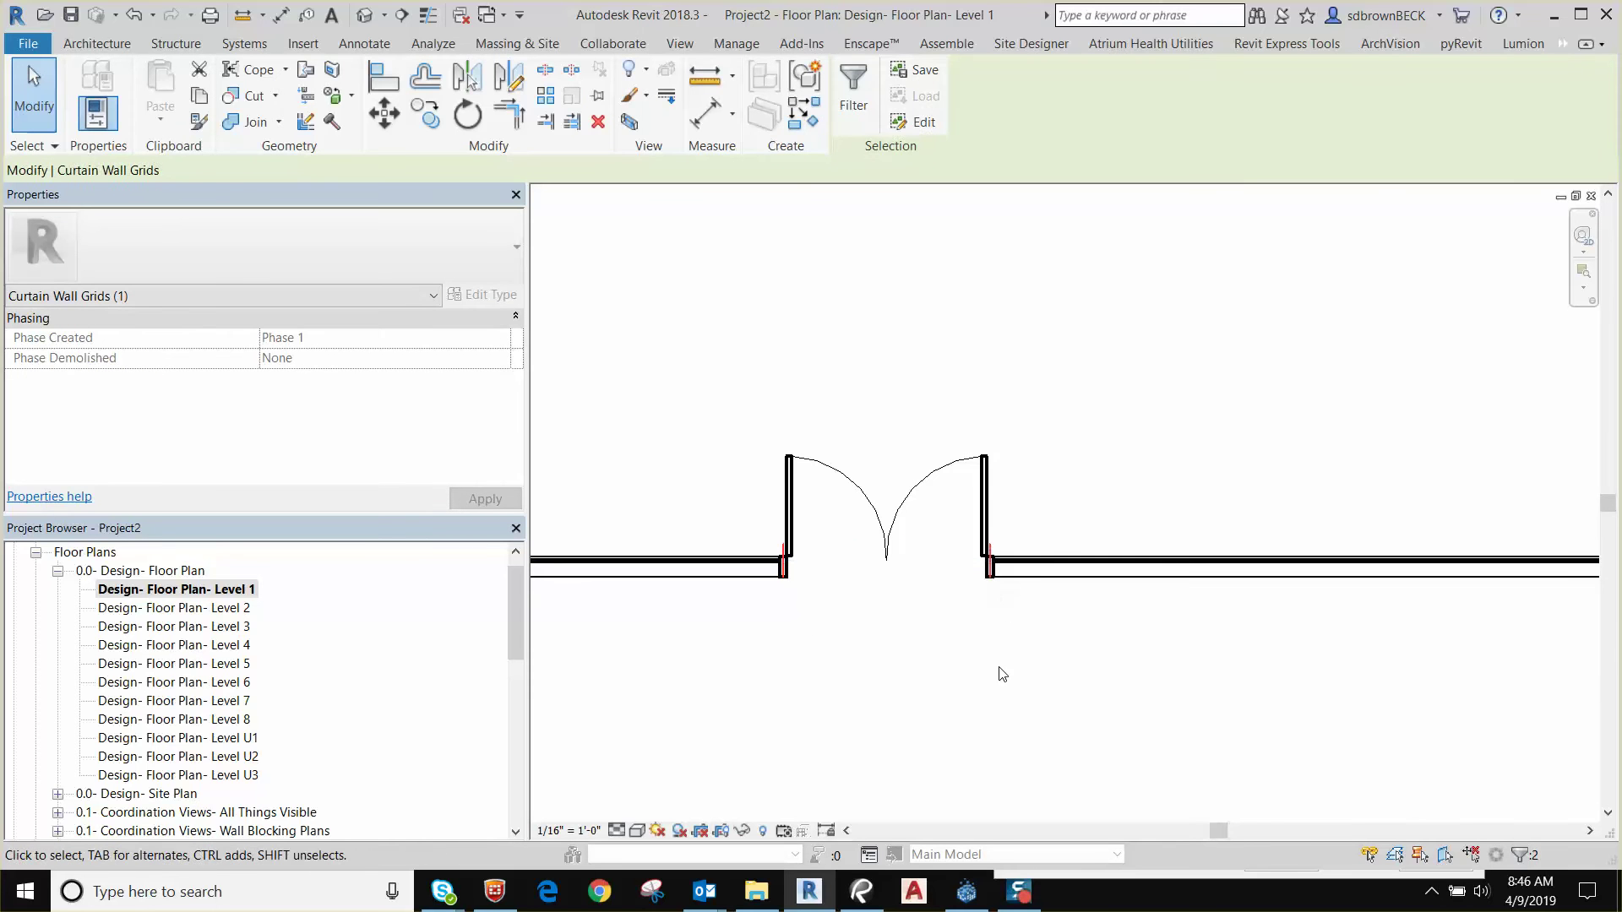
{"action": "left_click", "coordinate": [384, 112]}
{"action": "left_click", "coordinate": [661, 394]}
{"action": "left_click", "coordinate": [780, 413]}
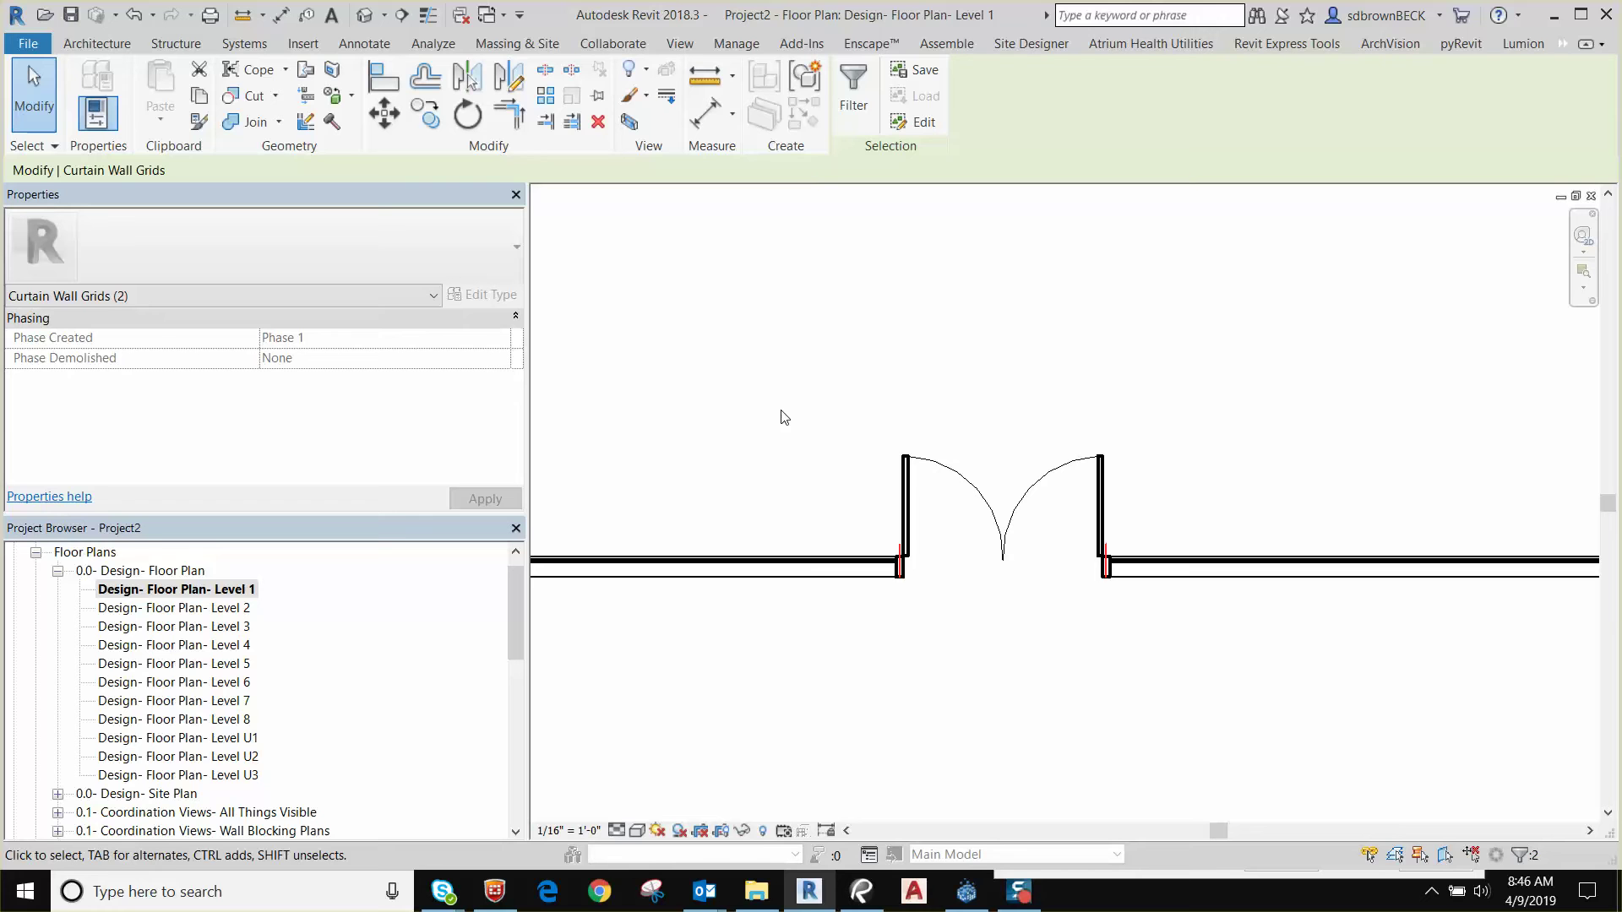
{"action": "left_click", "coordinate": [751, 396]}
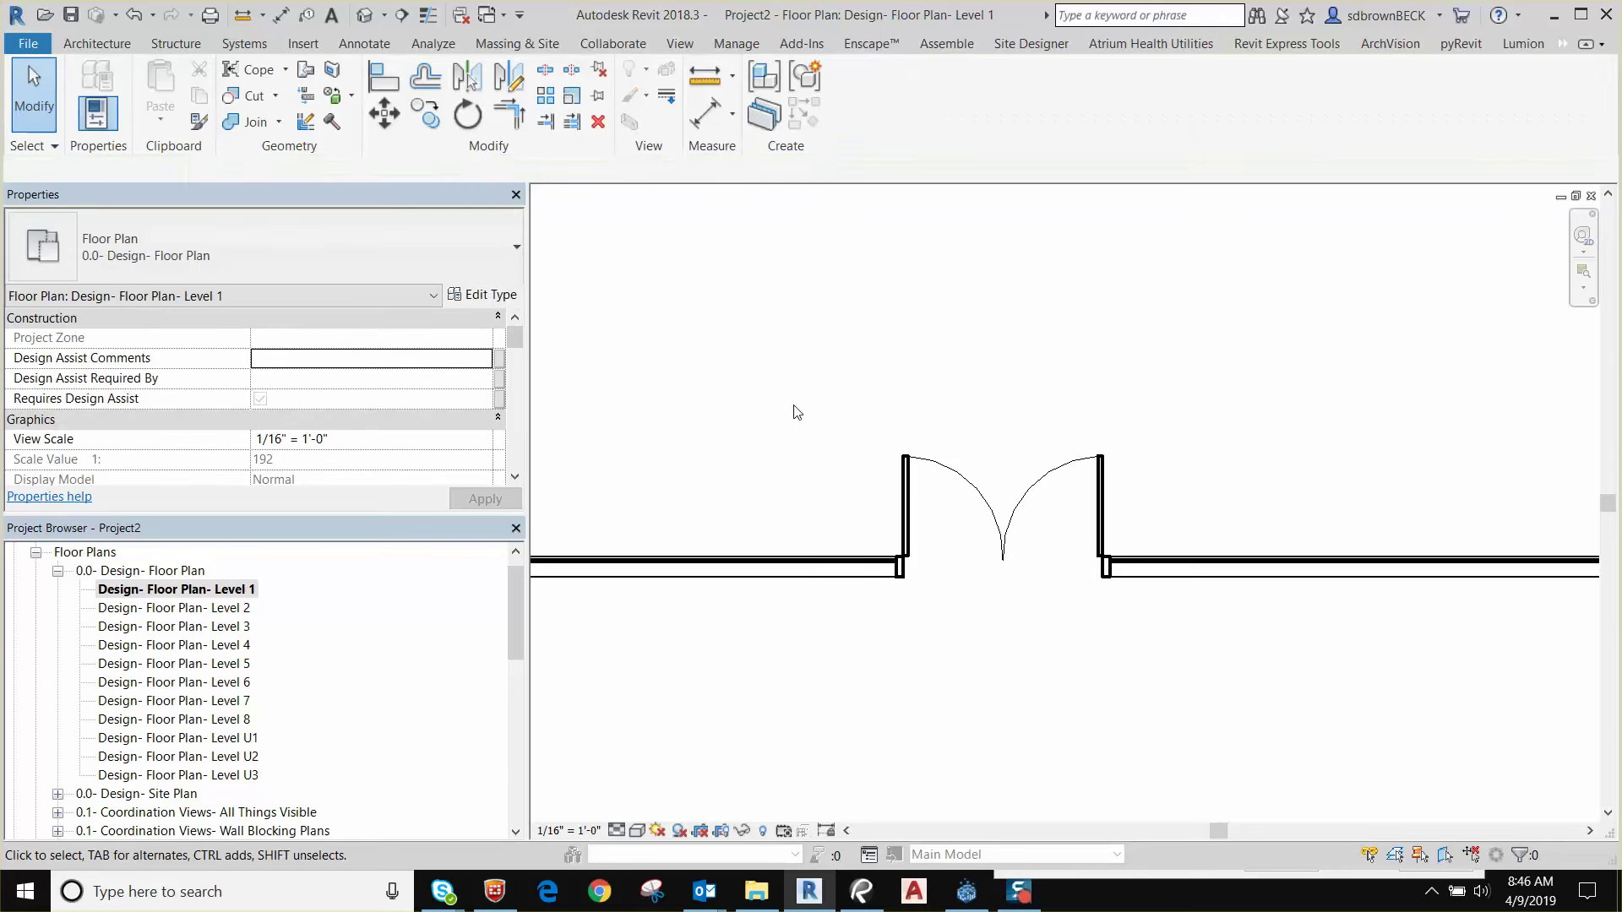
Draw a 0.0- Design Section line vertically through the double-door opening.
{"action": "key", "text": "s"}
{"action": "key", "text": "e"}
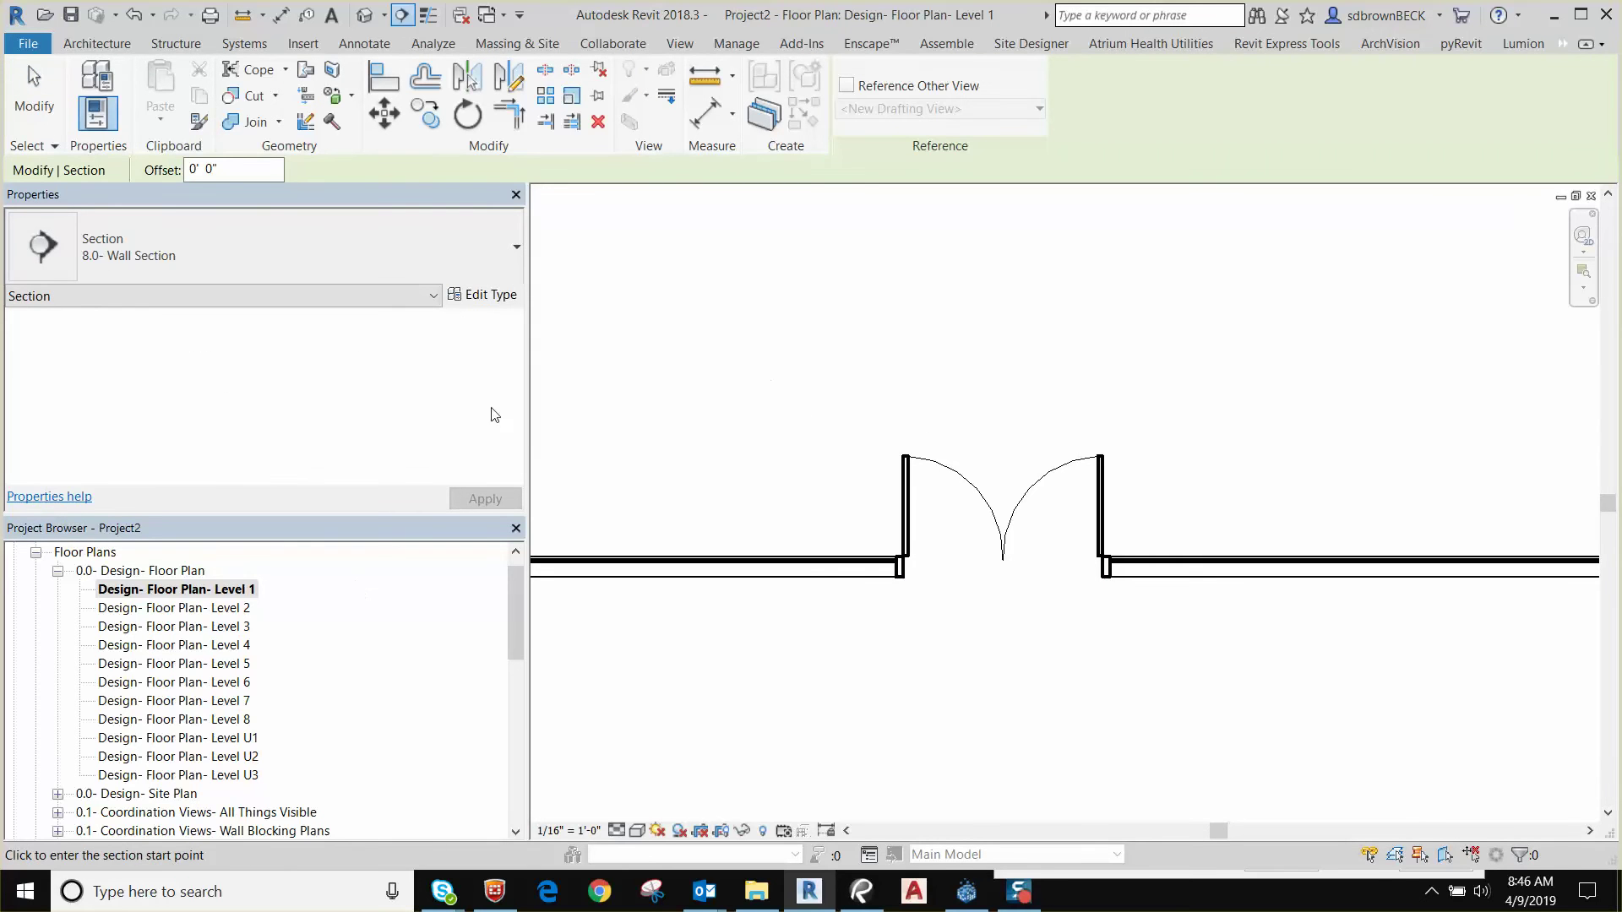
{"action": "left_click", "coordinate": [290, 252]}
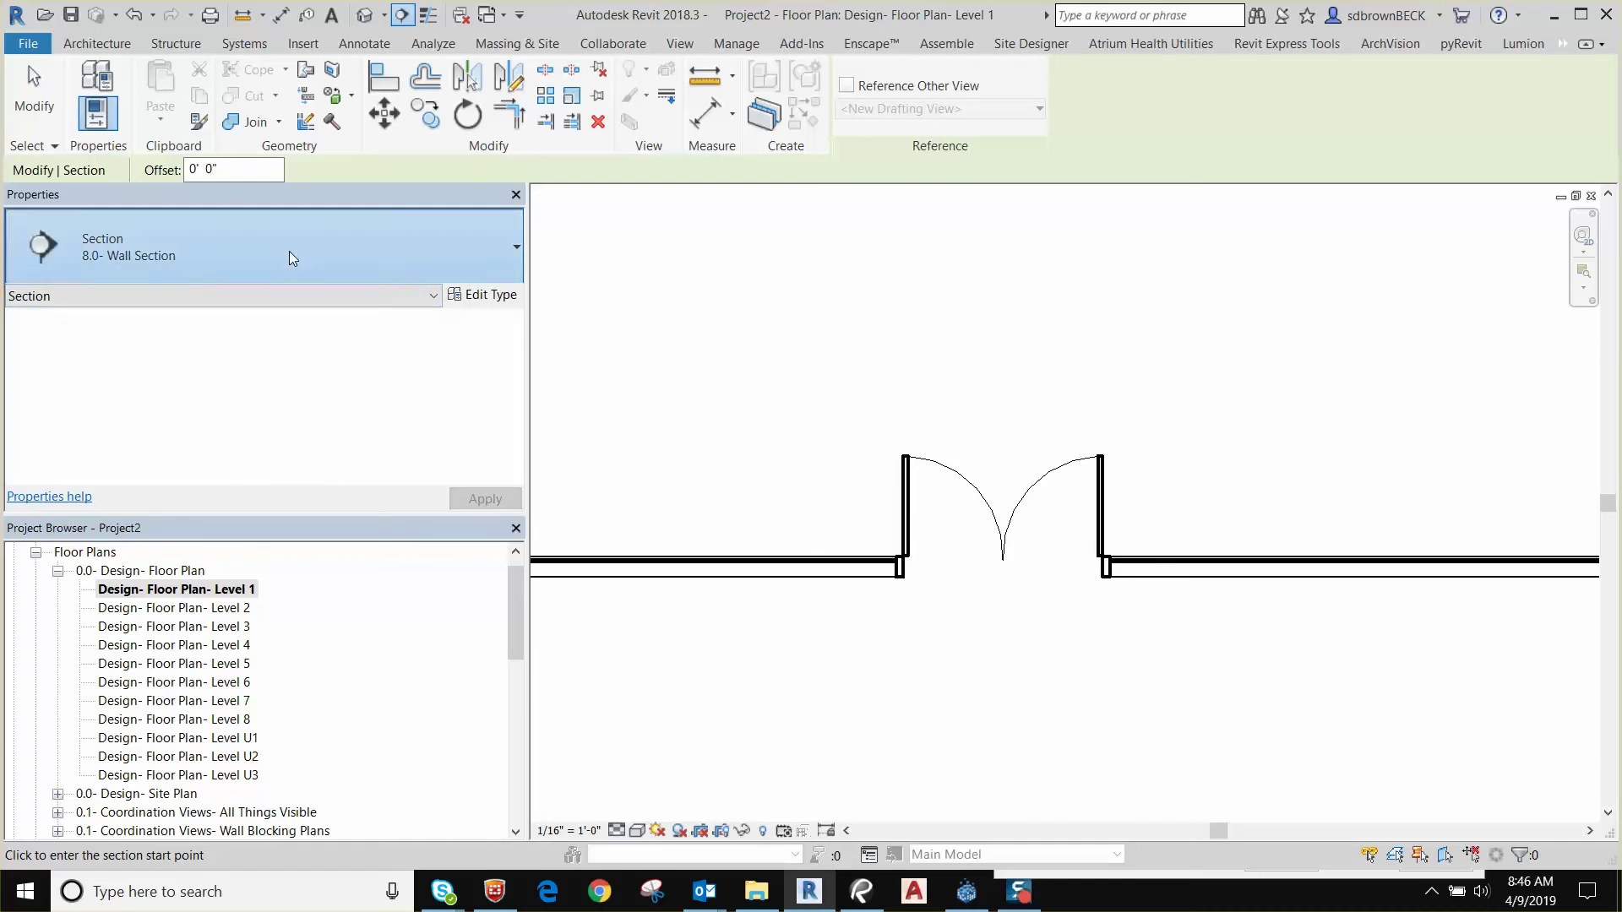
{"action": "scroll", "coordinate": [236, 372], "scroll_direction": "up", "scroll_amount": 2}
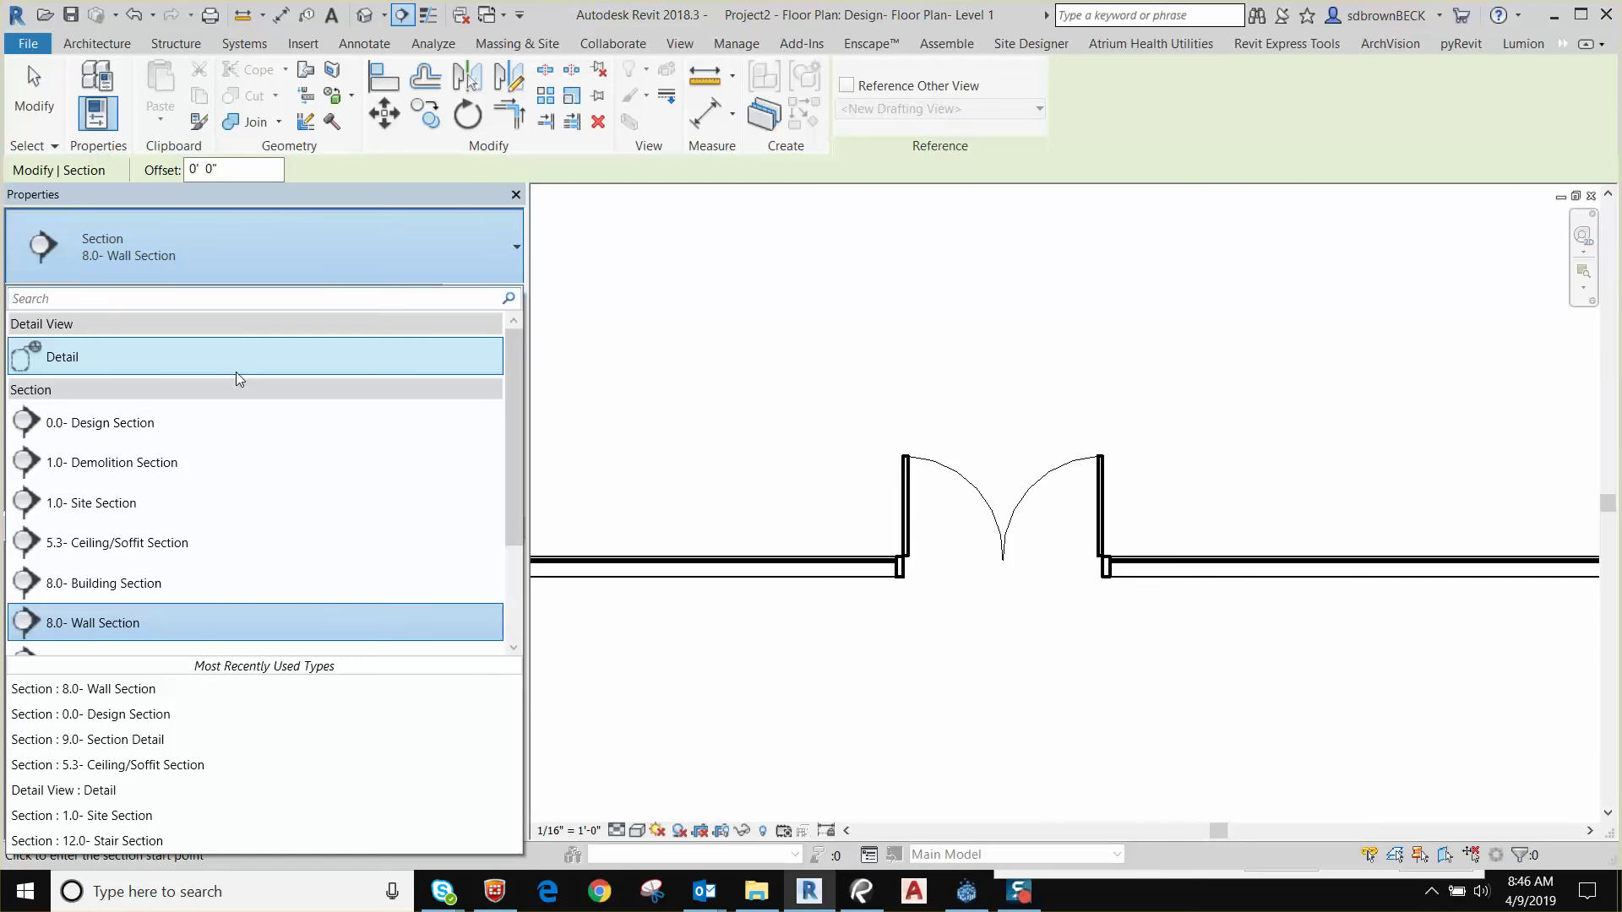
{"action": "scroll", "coordinate": [235, 372], "scroll_direction": "down", "scroll_amount": 2}
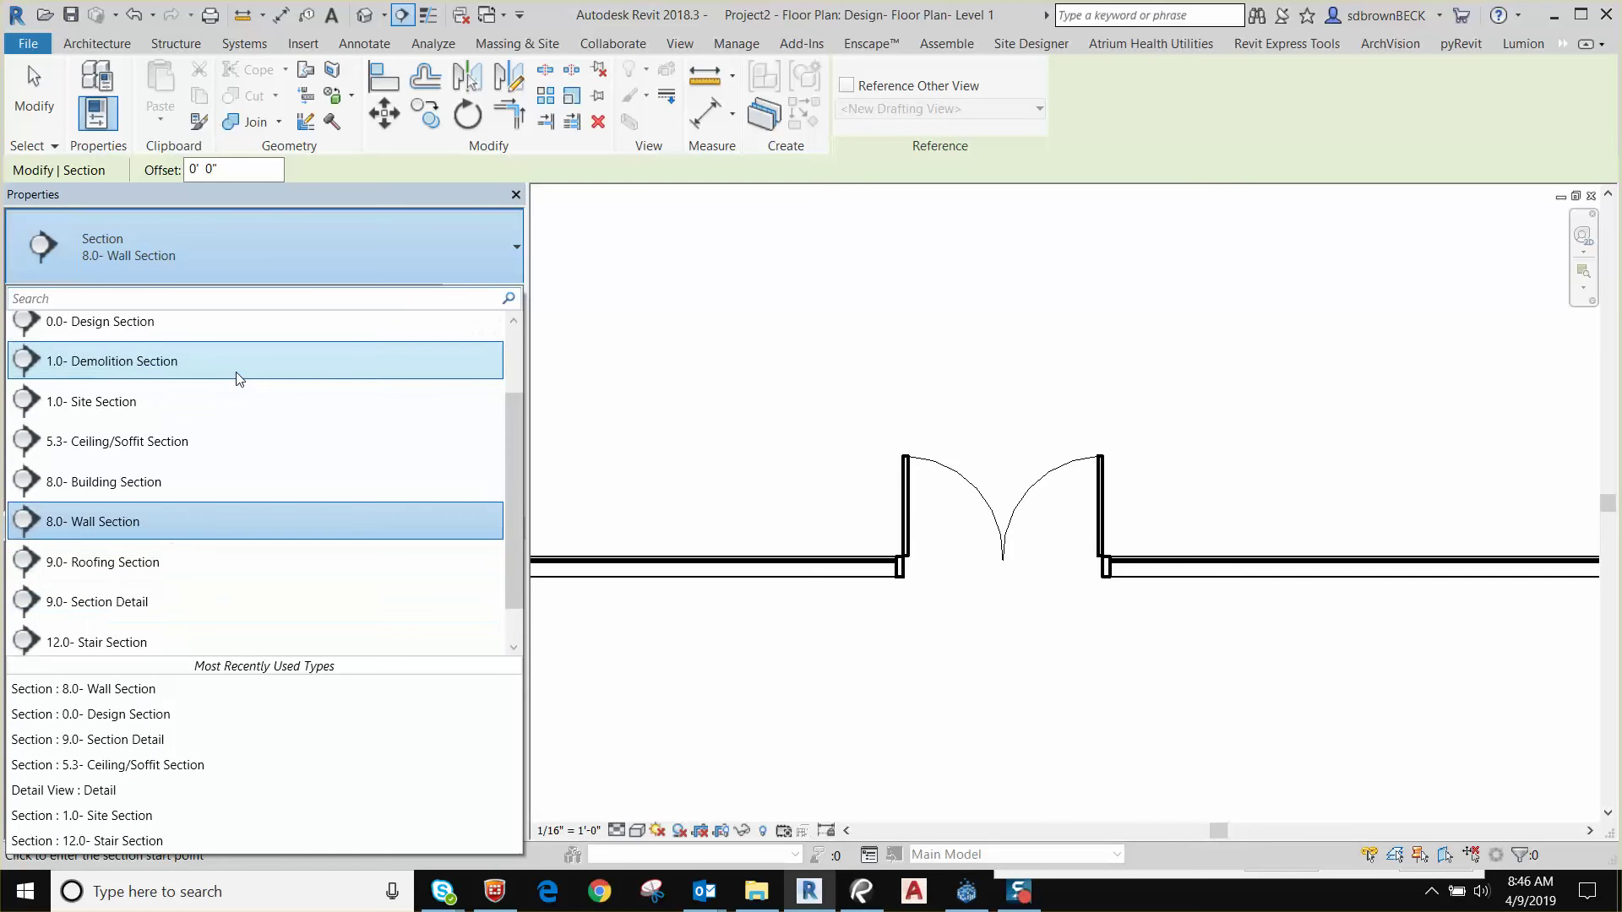
{"action": "scroll", "coordinate": [254, 377], "scroll_direction": "down", "scroll_amount": 1}
{"action": "scroll", "coordinate": [254, 377], "scroll_direction": "up", "scroll_amount": 1}
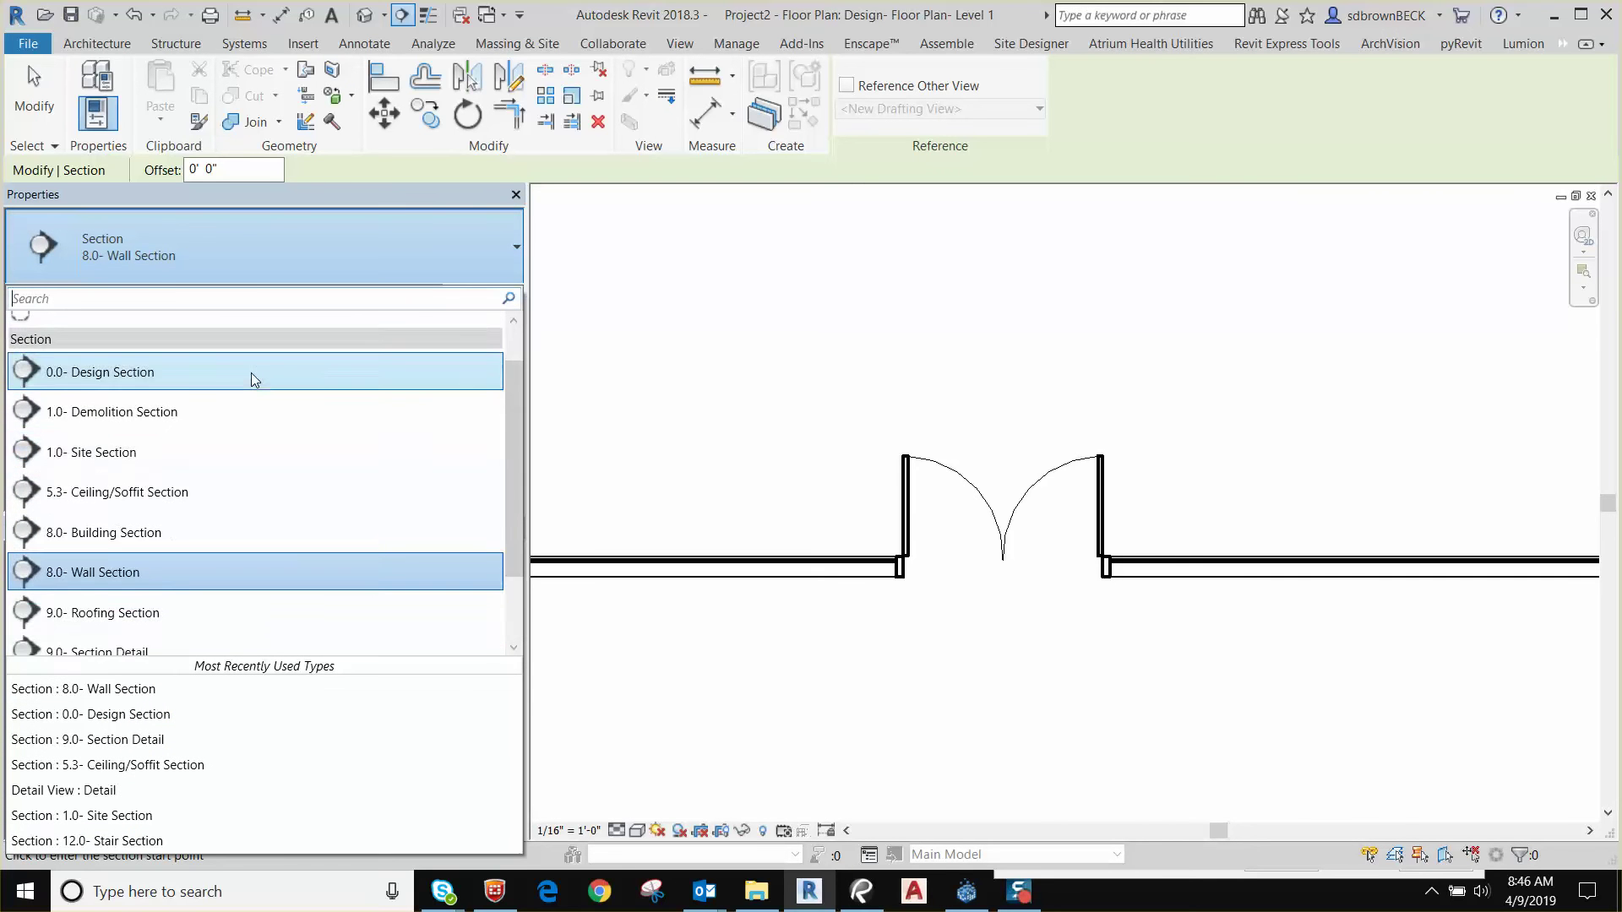
{"action": "left_click", "coordinate": [186, 384]}
{"action": "left_click", "coordinate": [930, 383]}
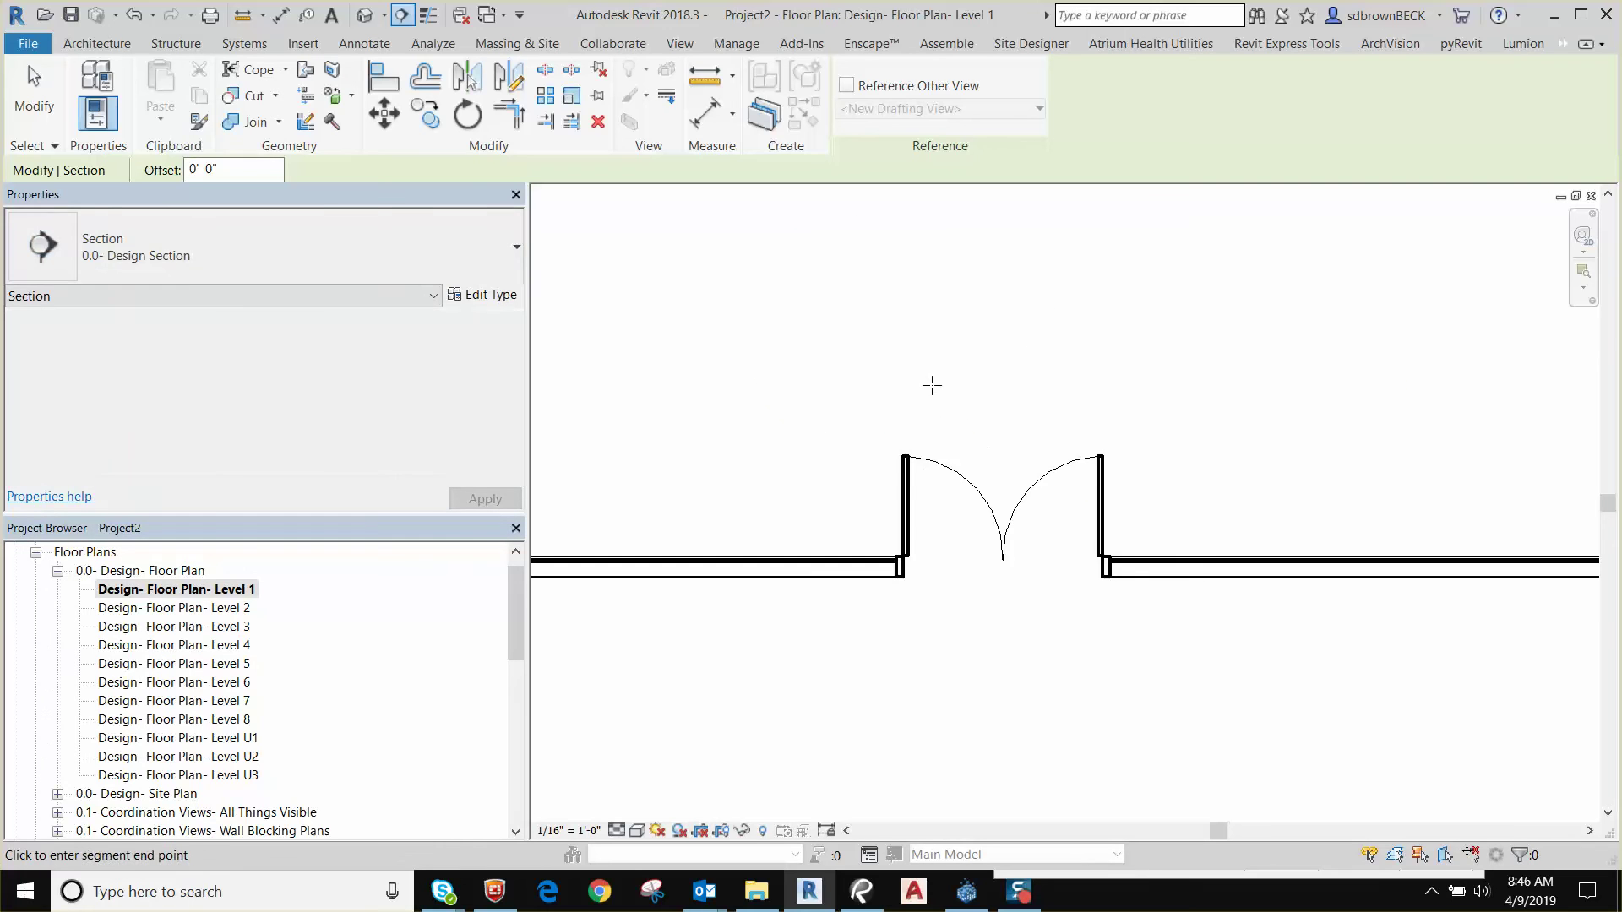
{"action": "left_click", "coordinate": [977, 623]}
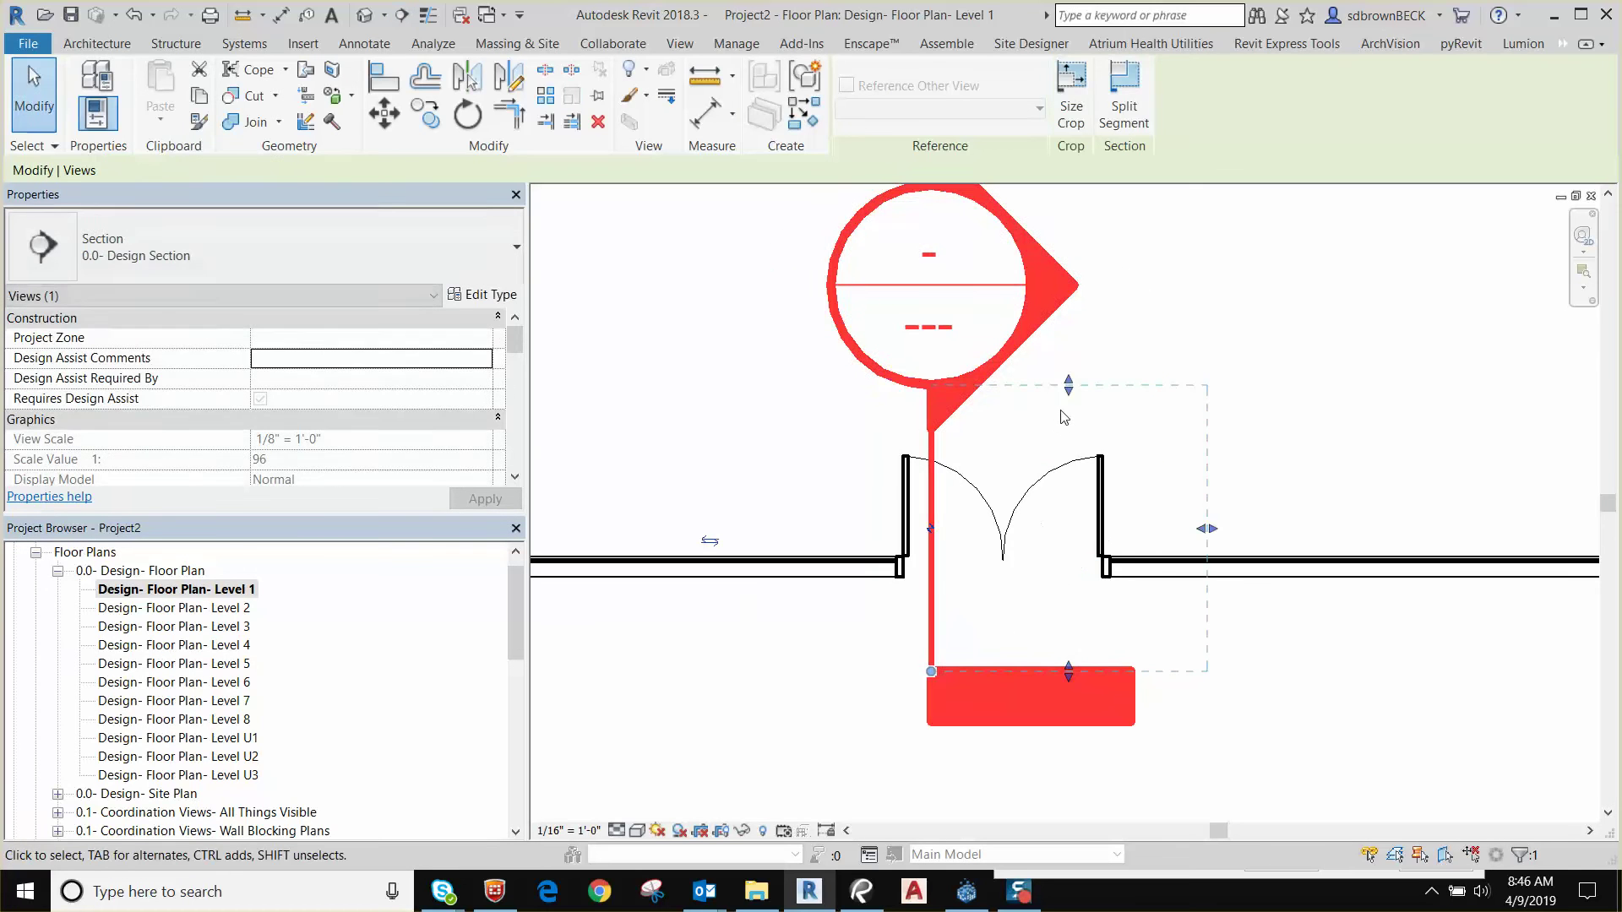
{"action": "key", "text": "Escape"}
{"action": "key", "text": "Escape"}
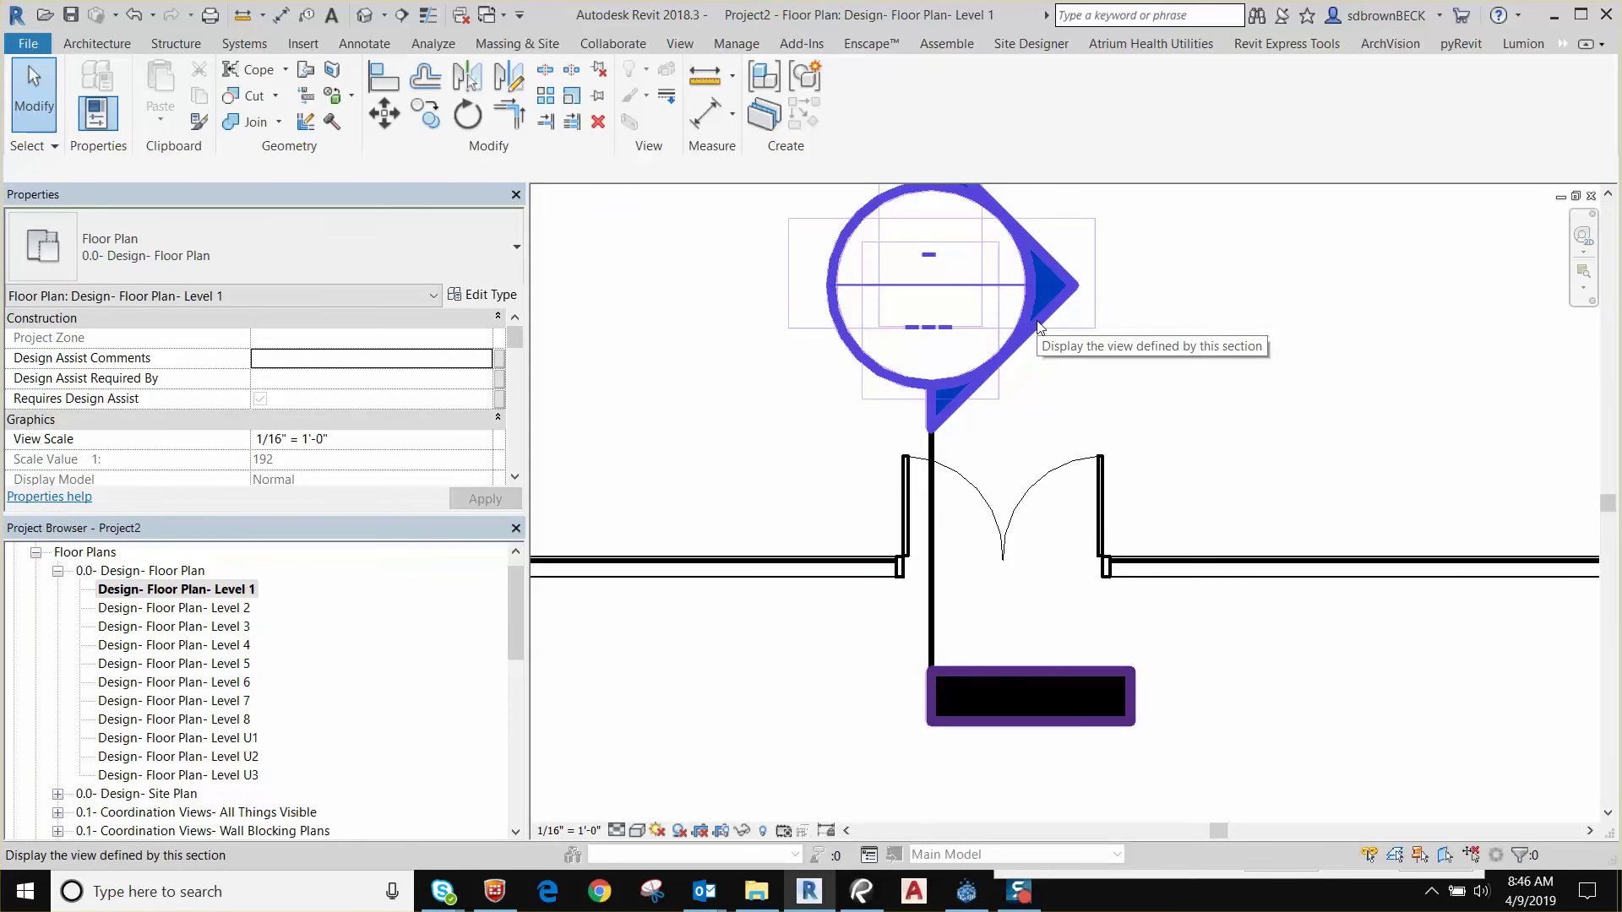
Open the Section 1 view and bring the lower curtain wall into view.
{"action": "double_click", "coordinate": [1038, 327]}
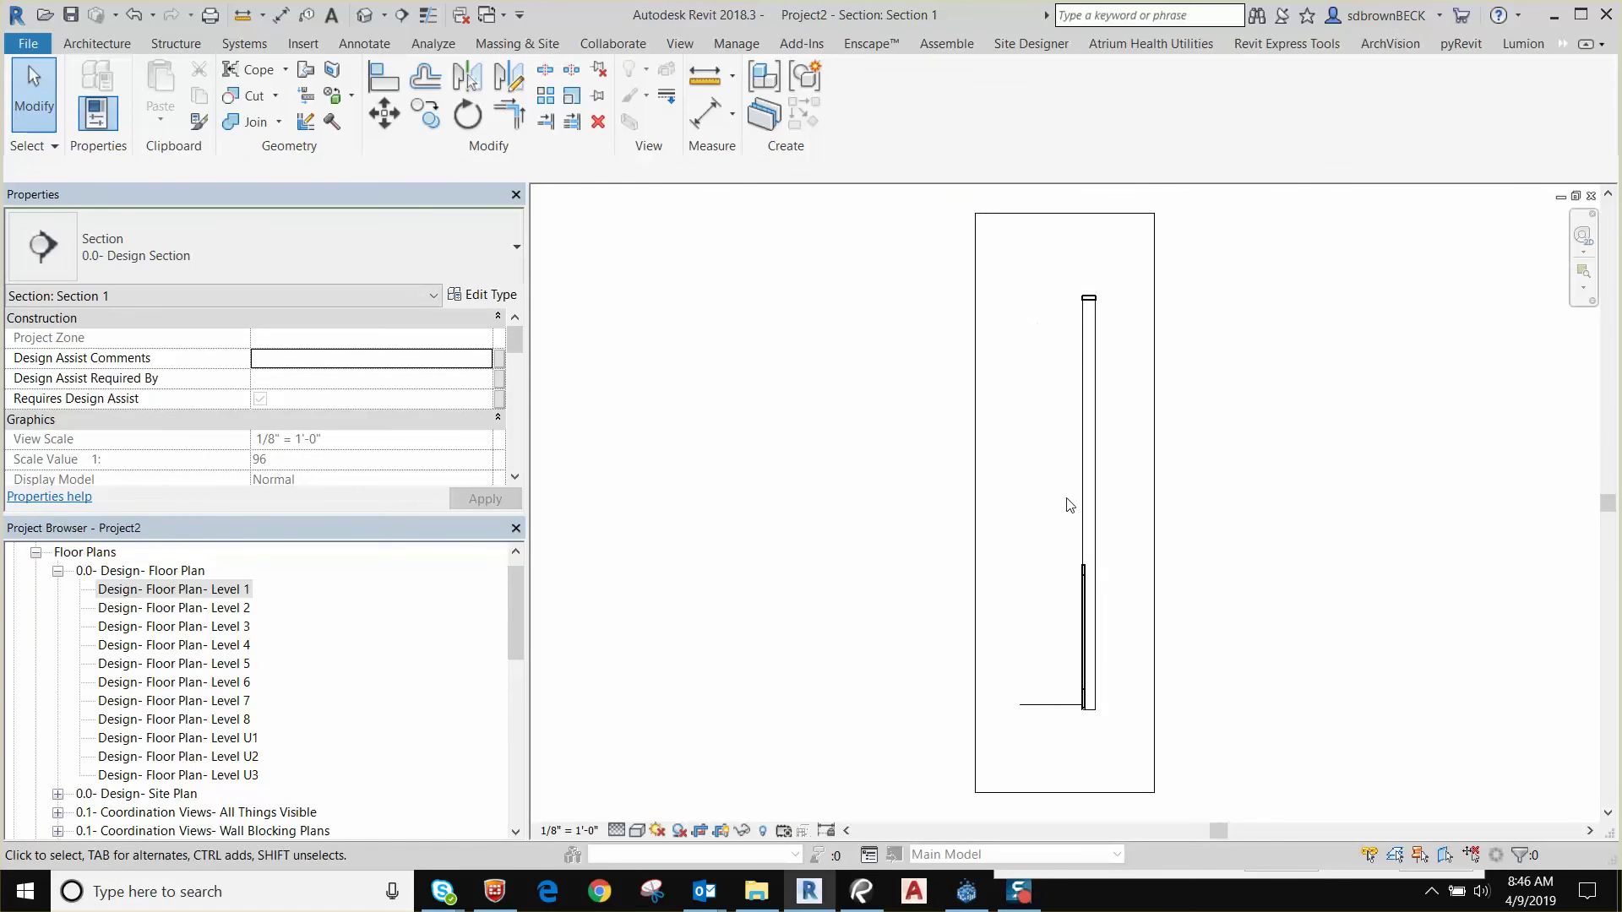
{"action": "scroll", "coordinate": [1140, 591], "scroll_direction": "up", "scroll_amount": 3}
{"action": "middle_click_drag", "start_coordinate": [1093, 587], "coordinate": [938, 503]}
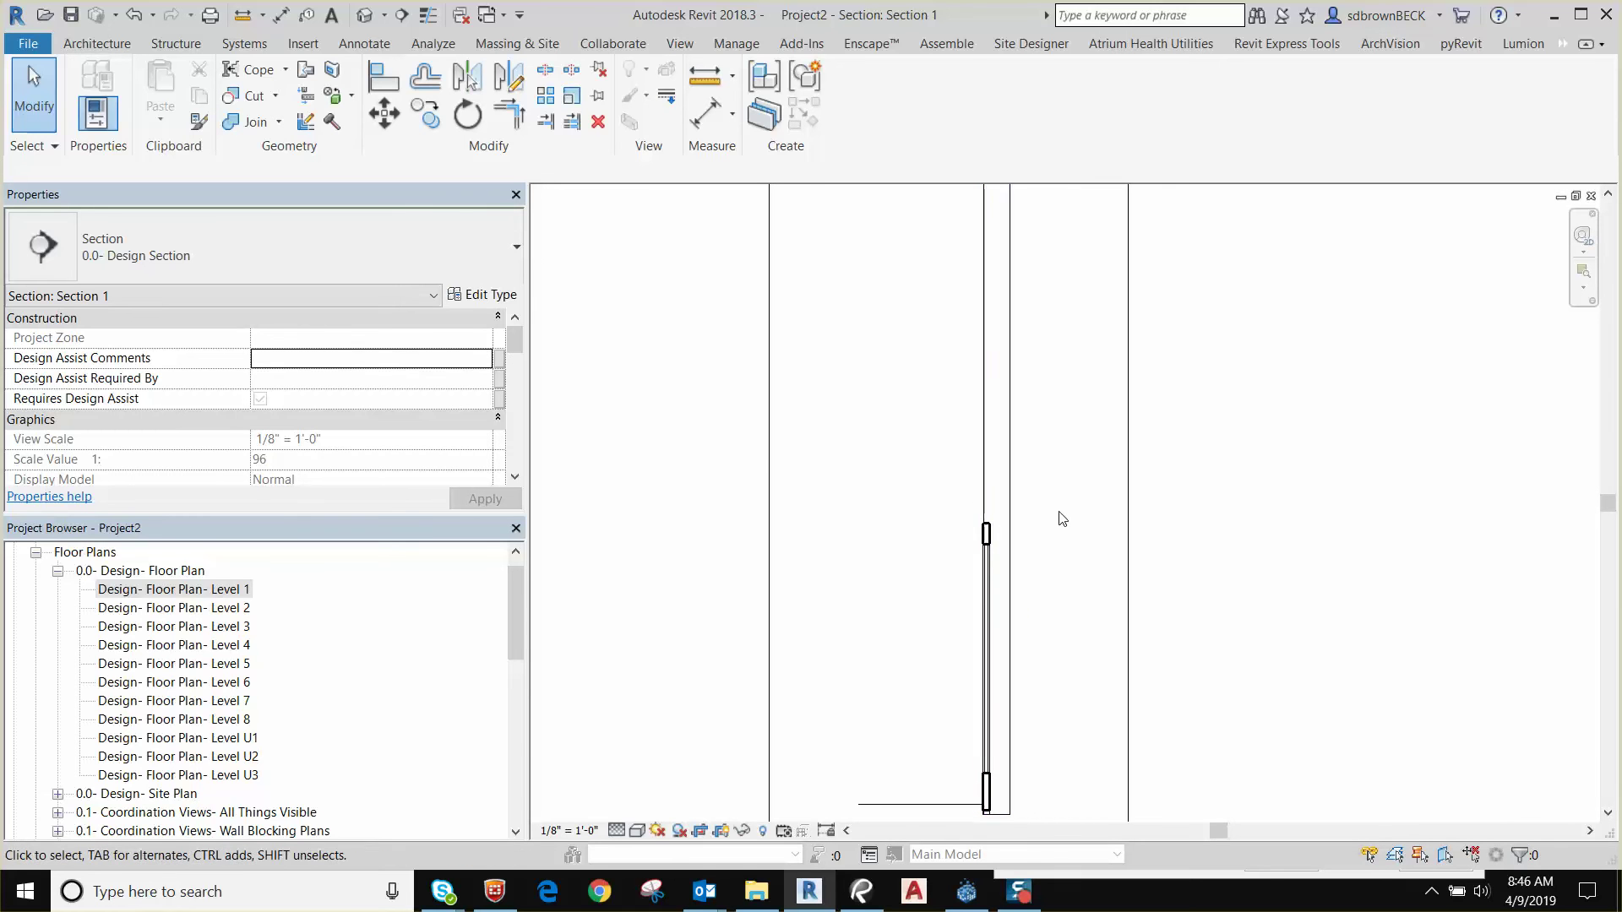
Add a horizontal curtain grid line at 7'-6" using the CG command.
{"action": "key", "text": "c"}
{"action": "key", "text": "g"}
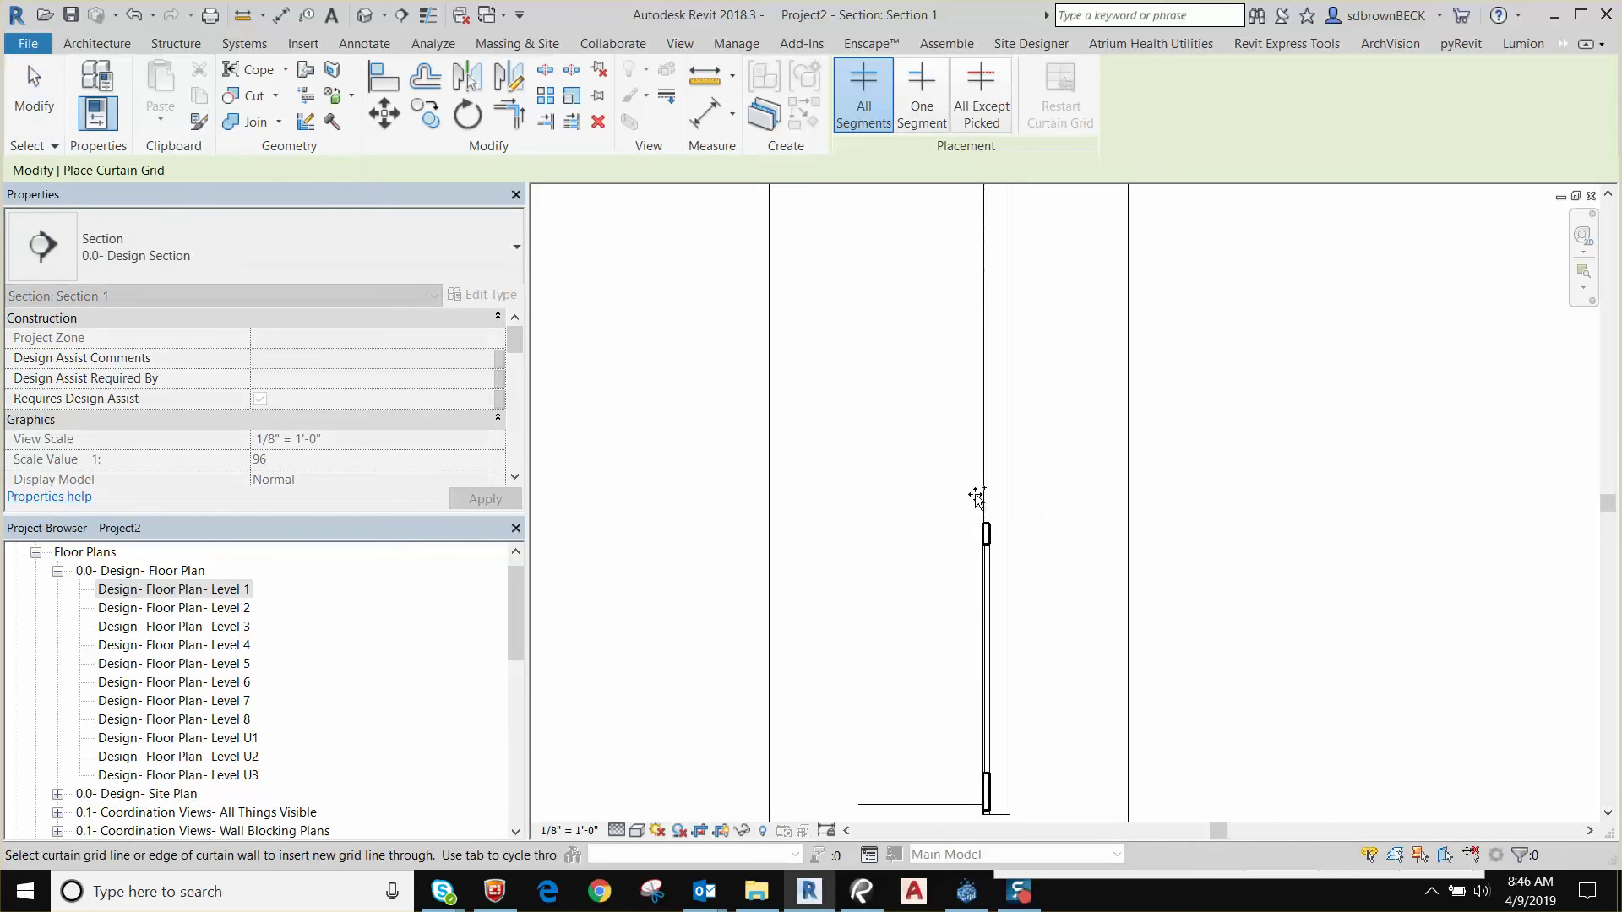
{"action": "left_click", "coordinate": [983, 500]}
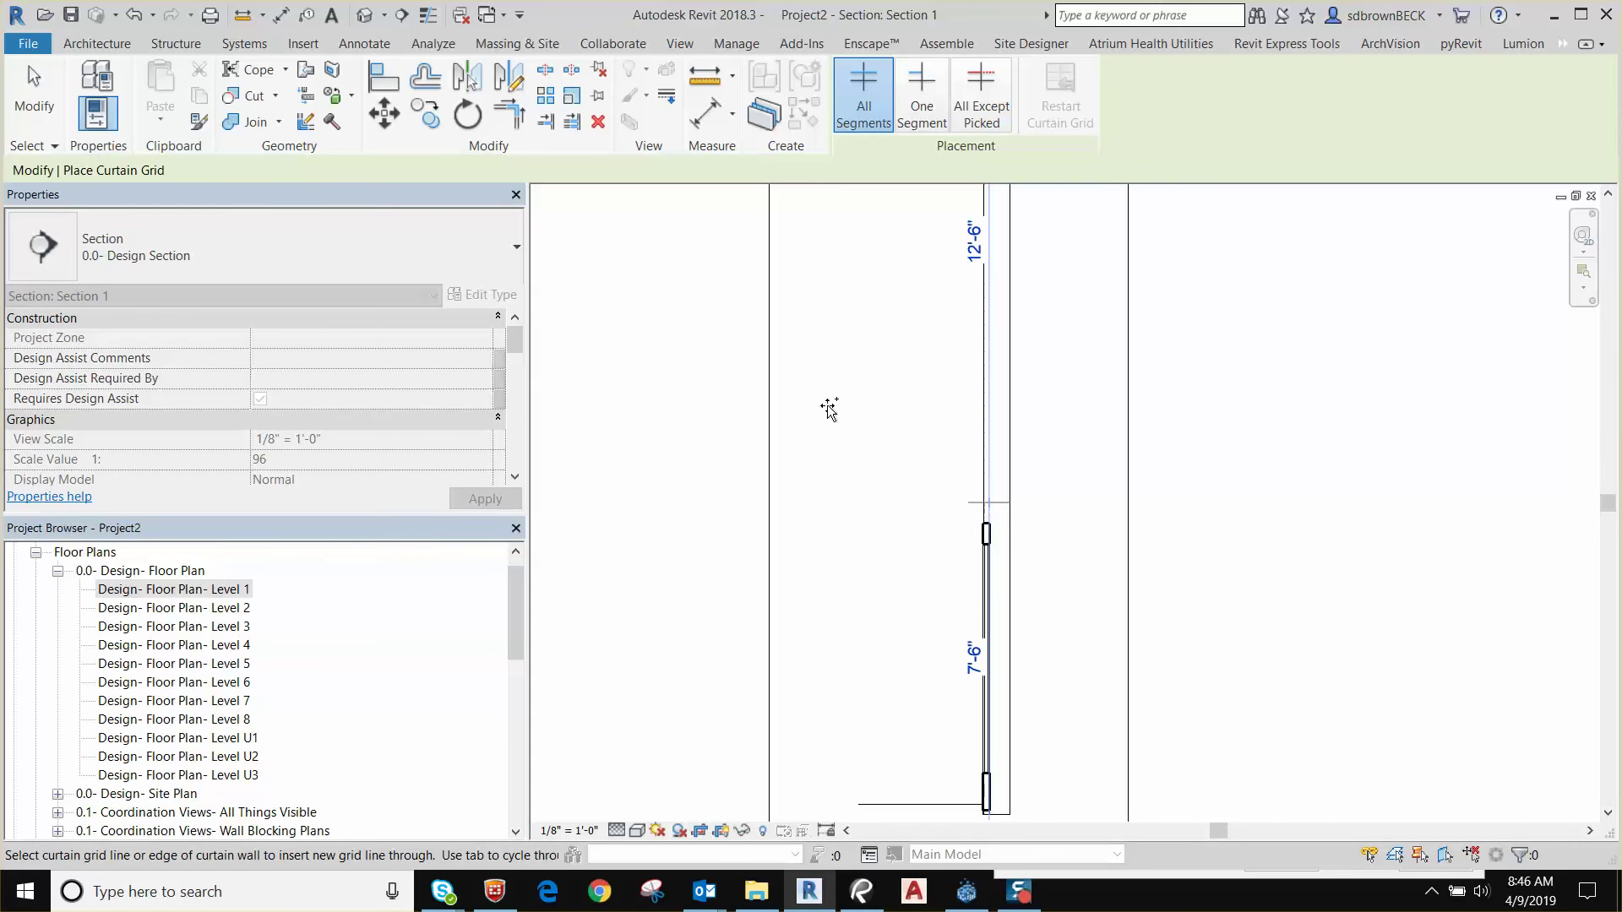
{"action": "left_click", "coordinate": [96, 44]}
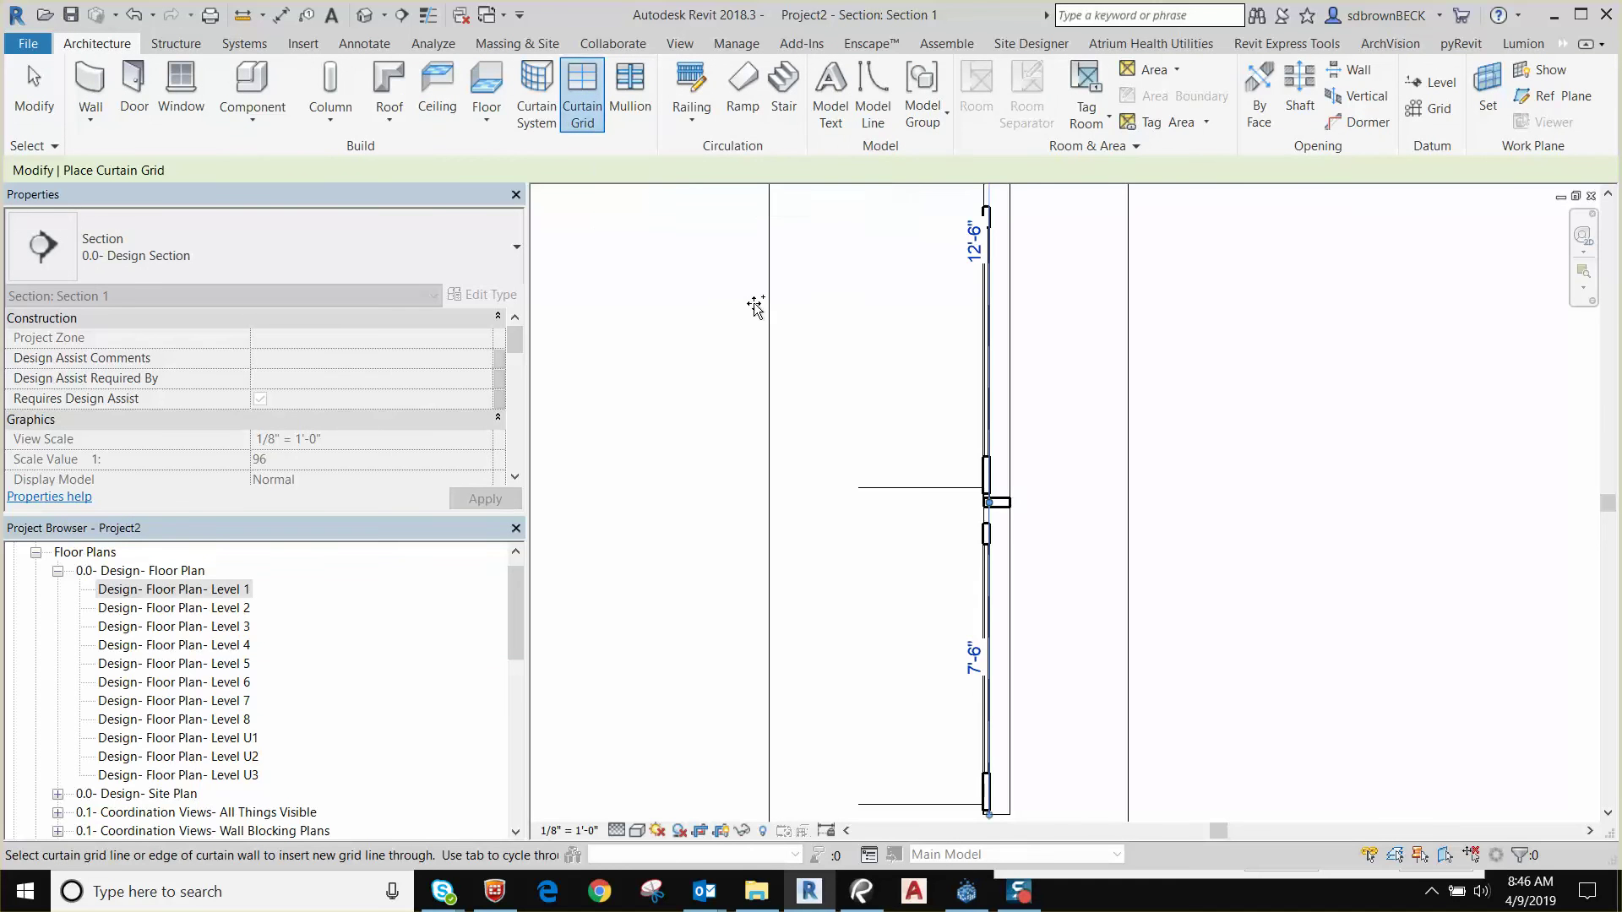
Change the panel above the 7'-6" grid to System Panel (GL1)-(1")- Insulated Glazing.
{"action": "key", "text": "Escape"}
{"action": "key", "text": "Escape"}
{"action": "middle_click_drag", "start_coordinate": [1007, 384], "coordinate": [1017, 483]}
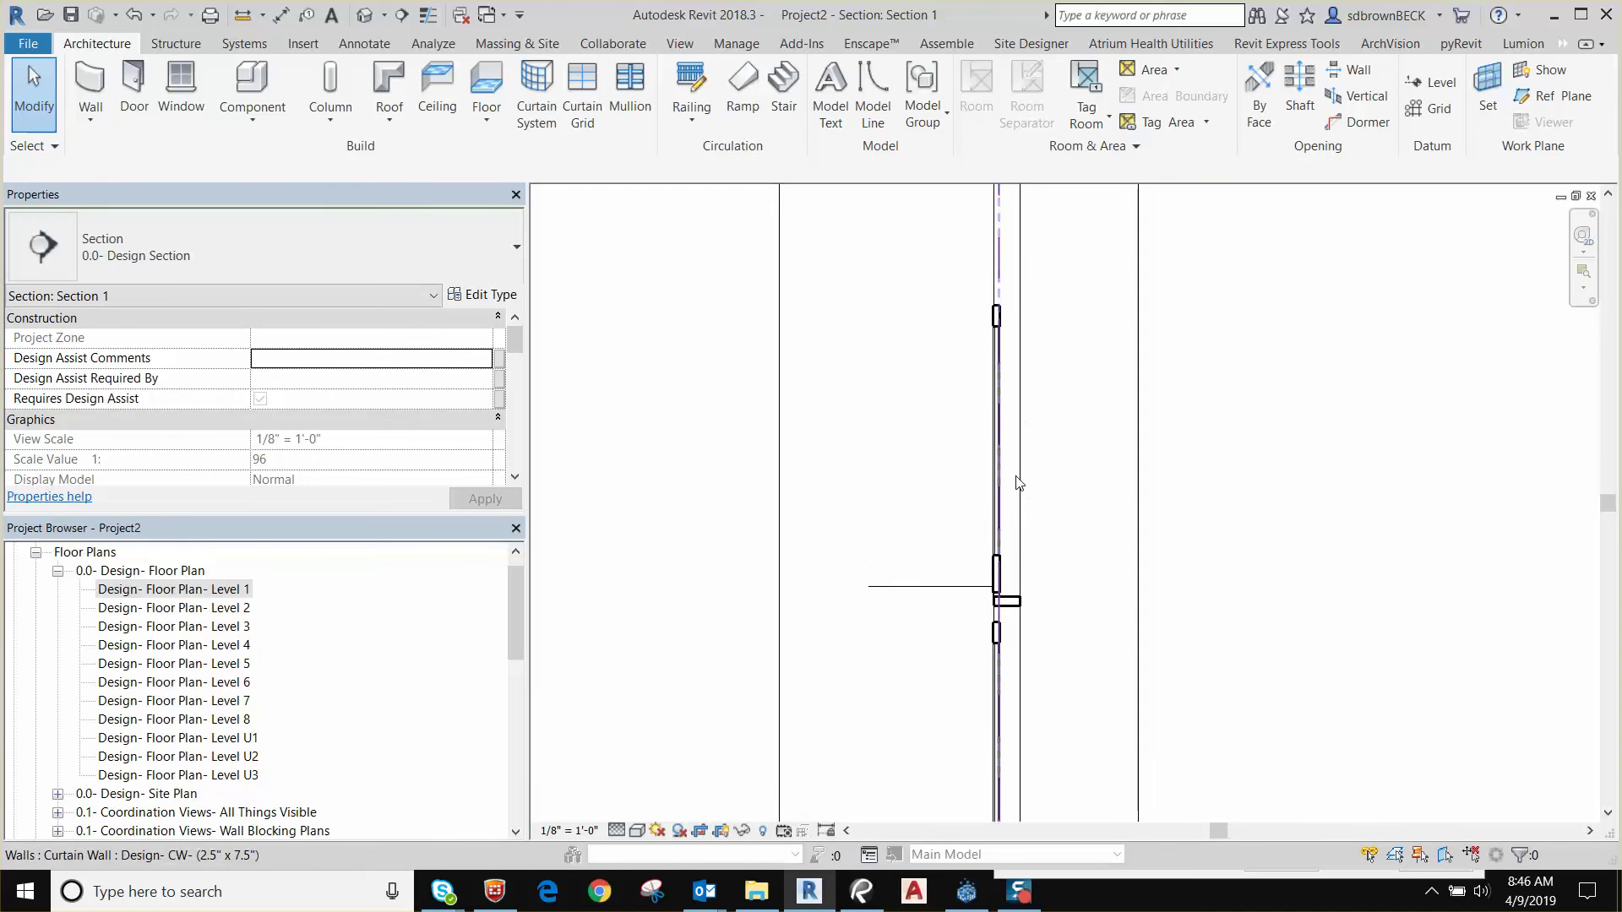
{"action": "left_click", "coordinate": [997, 473]}
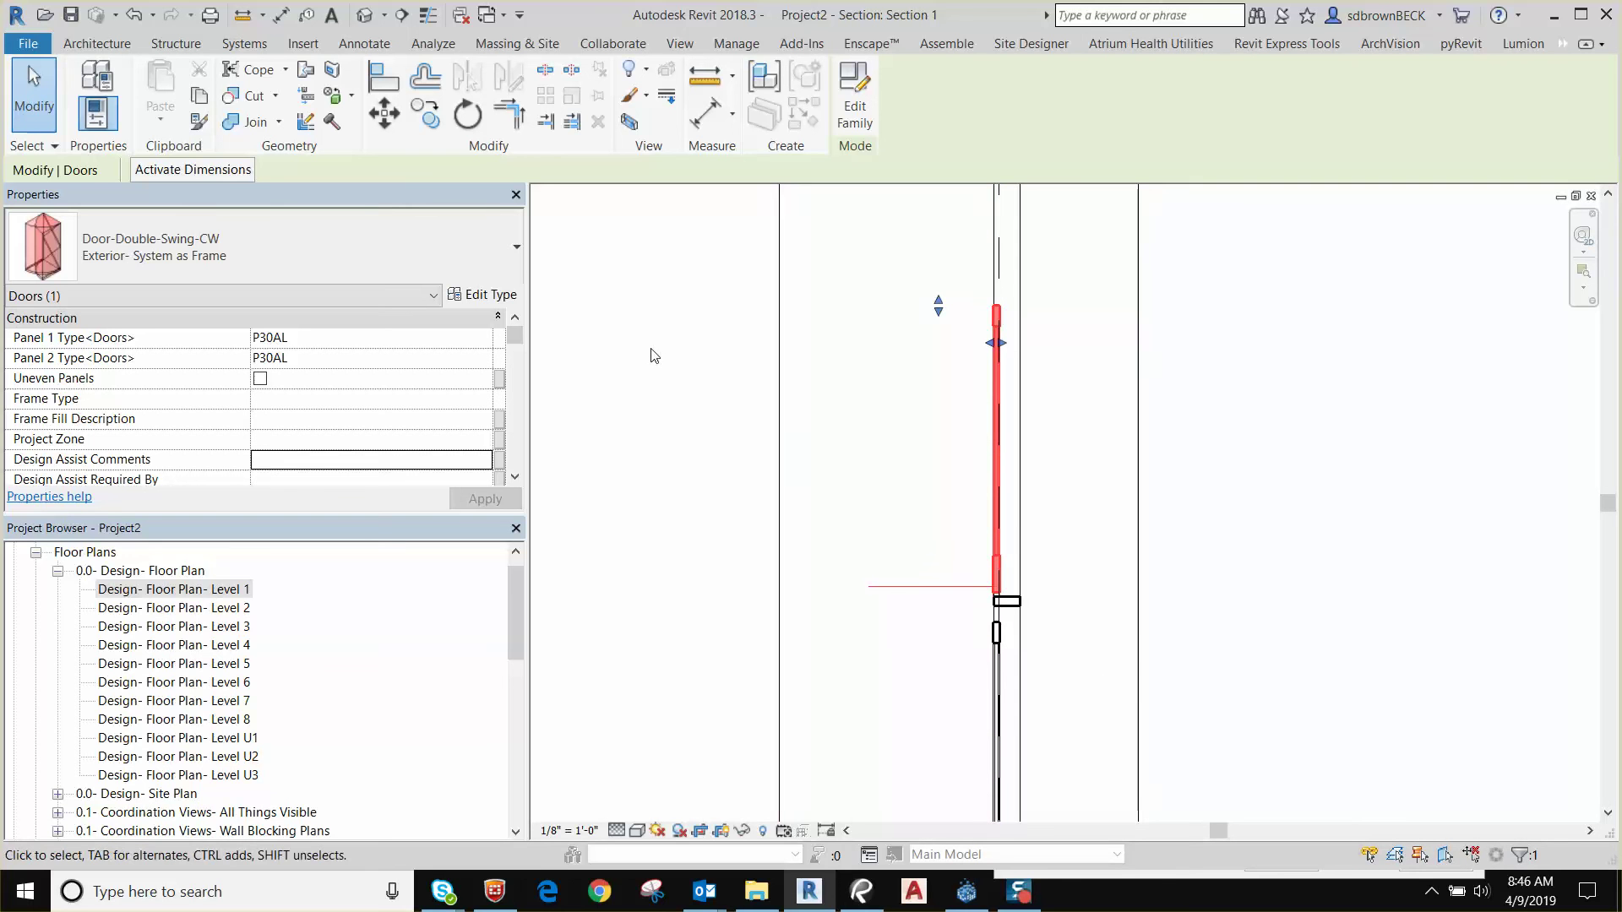
{"action": "left_click", "coordinate": [384, 254]}
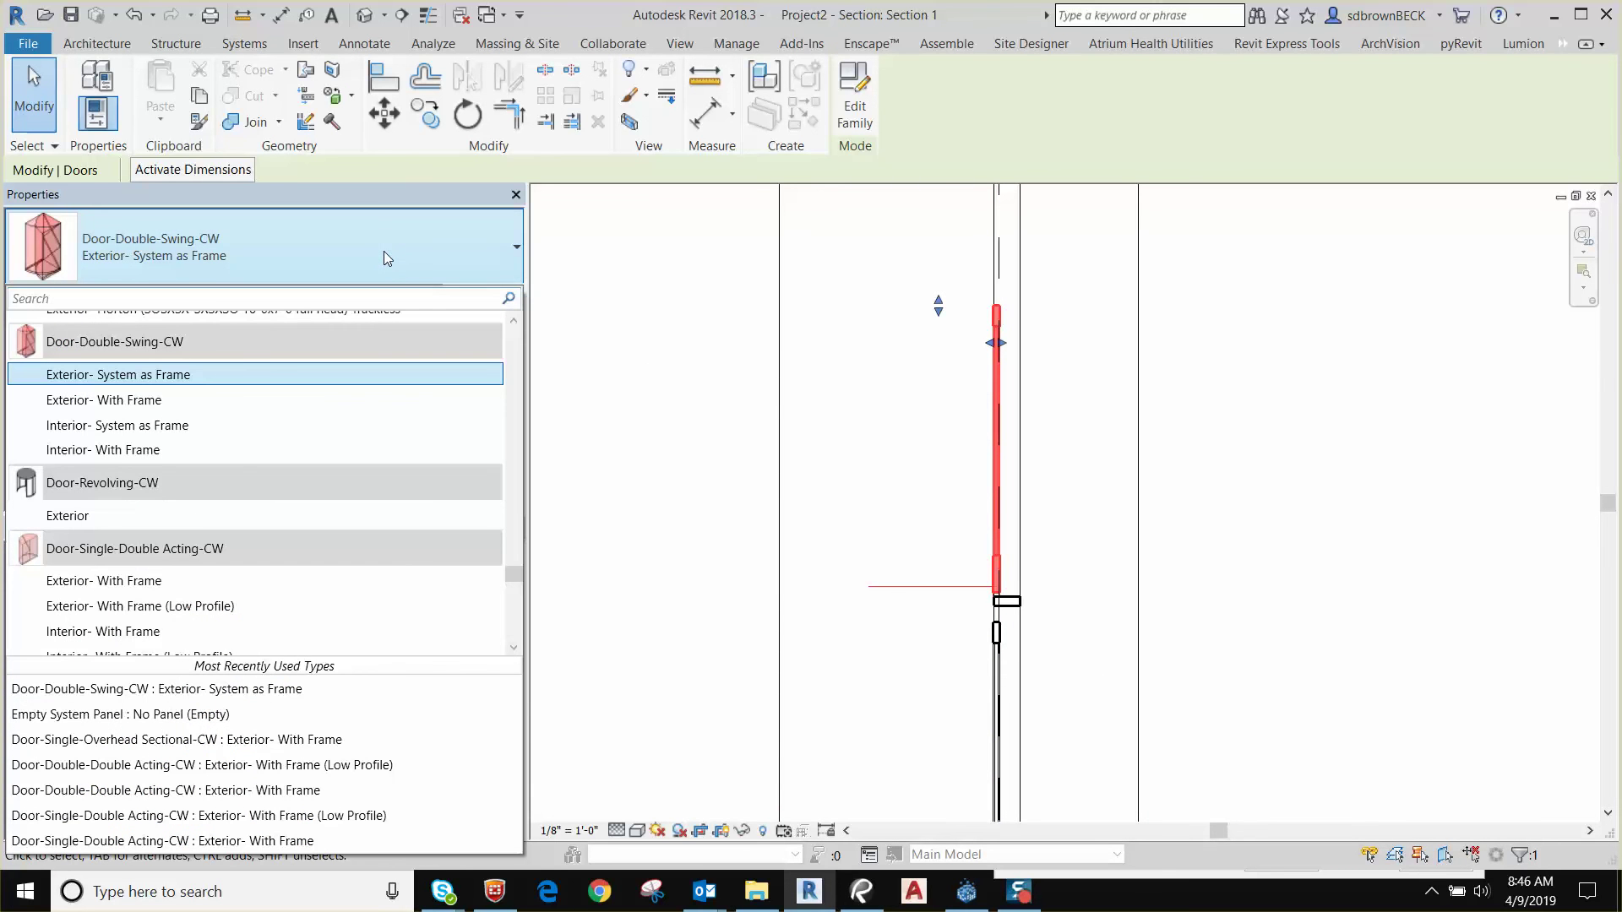
{"action": "type", "text": "glas"}
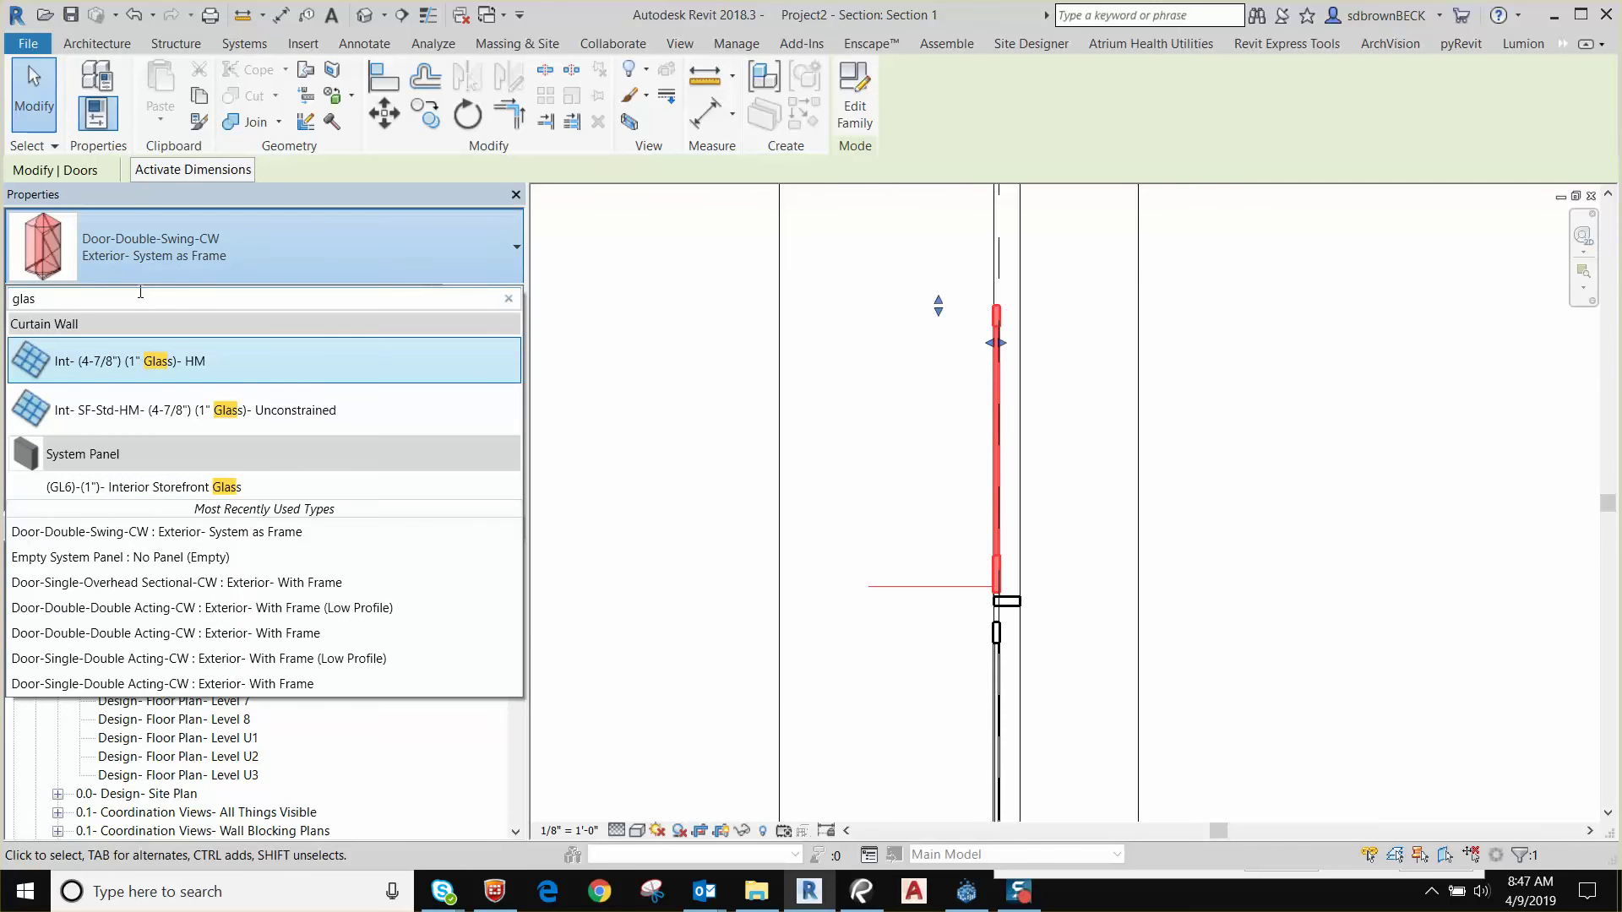
{"action": "key", "text": "BackSpace"}
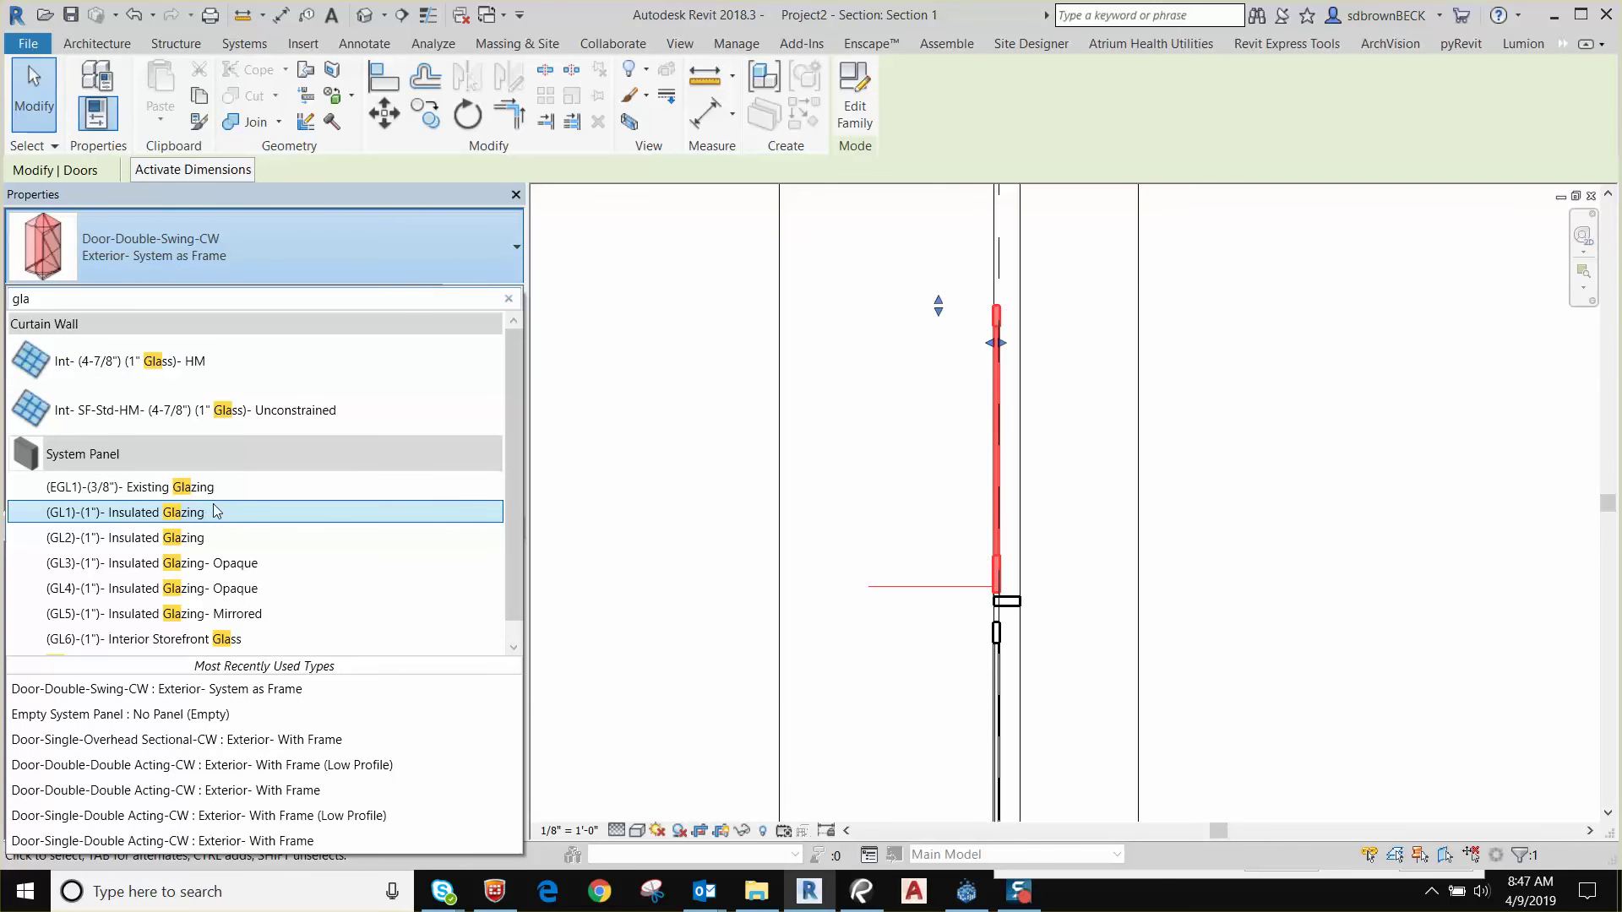
{"action": "left_click", "coordinate": [114, 513]}
Move the head curtain grid down onto the door top, then view the default 3D.
{"action": "scroll", "coordinate": [772, 529], "scroll_direction": "down", "scroll_amount": 2}
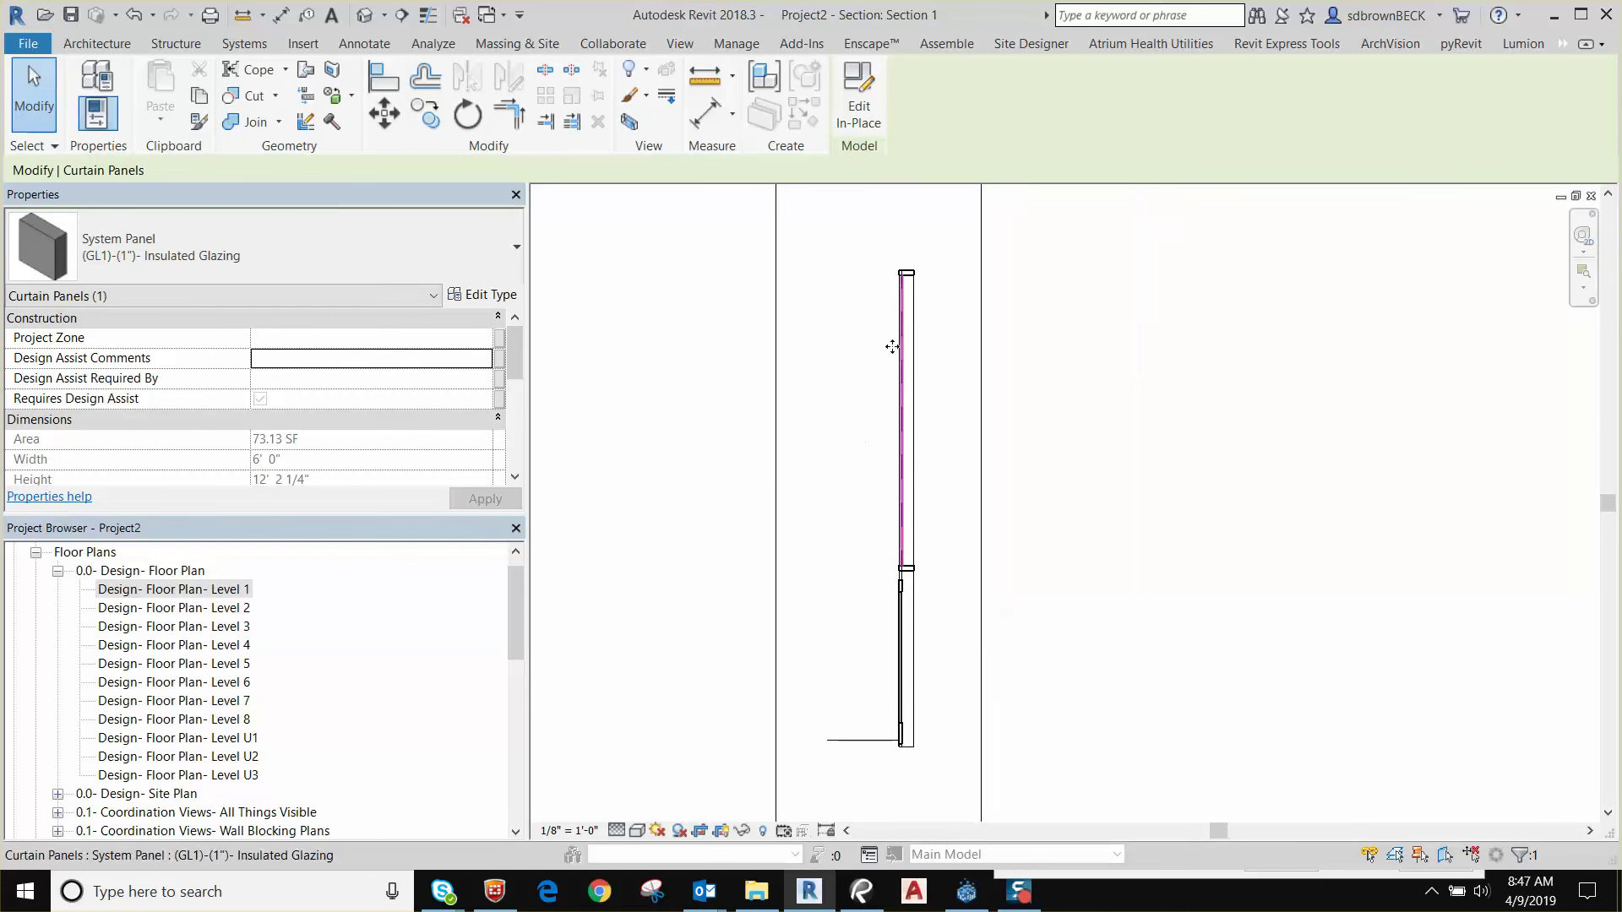
{"action": "scroll", "coordinate": [901, 616], "scroll_direction": "up", "scroll_amount": 5}
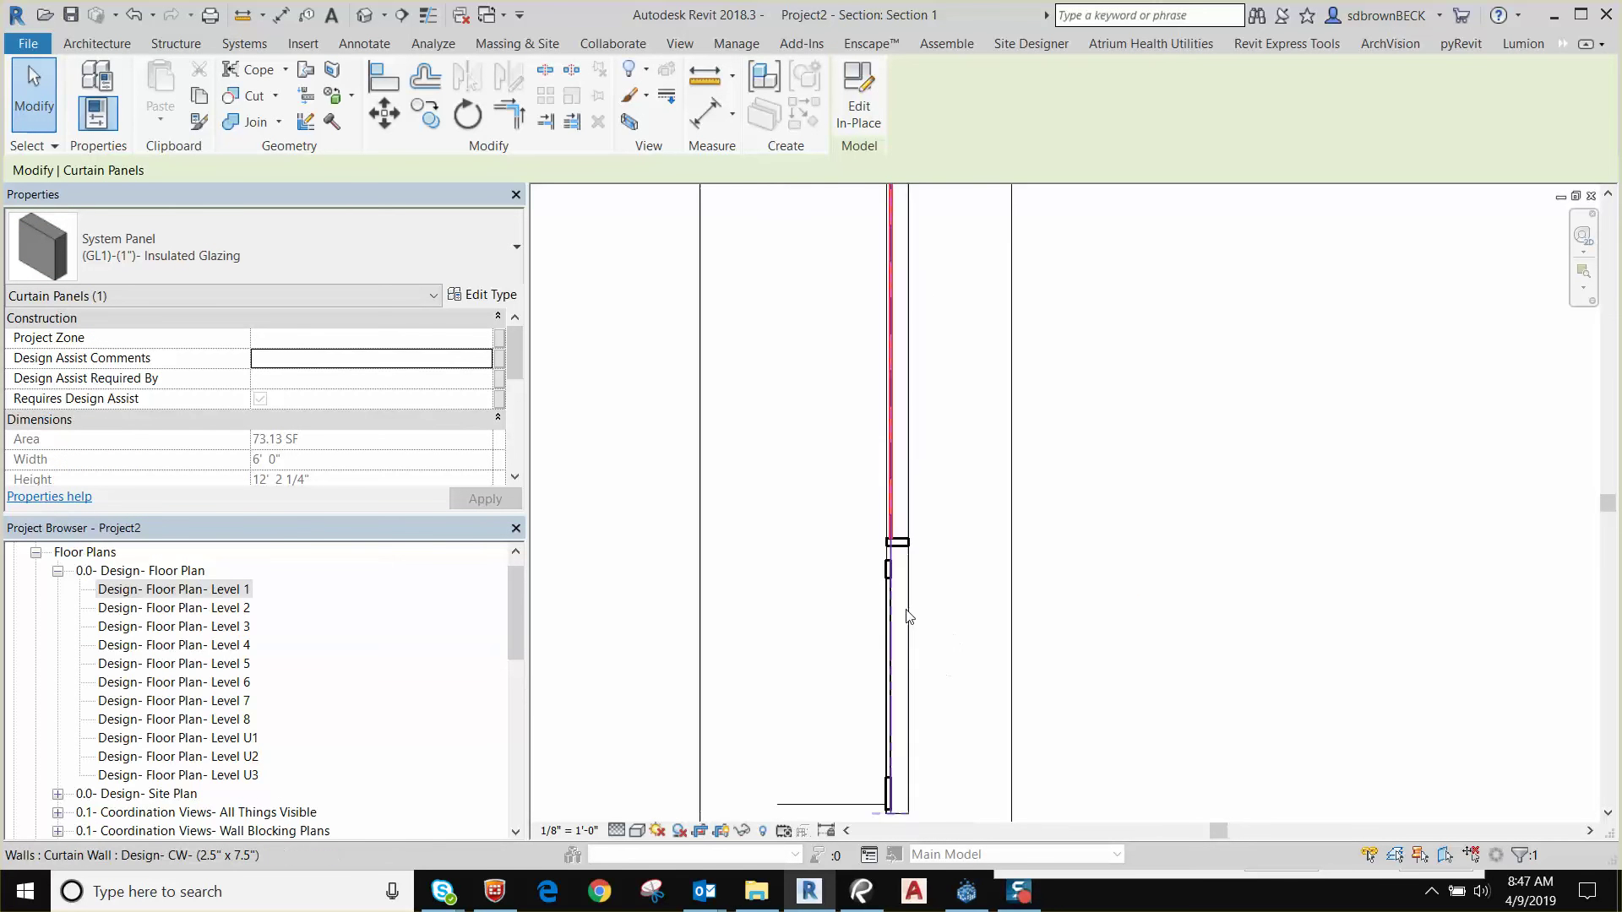
{"action": "scroll", "coordinate": [896, 505], "scroll_direction": "up", "scroll_amount": 2}
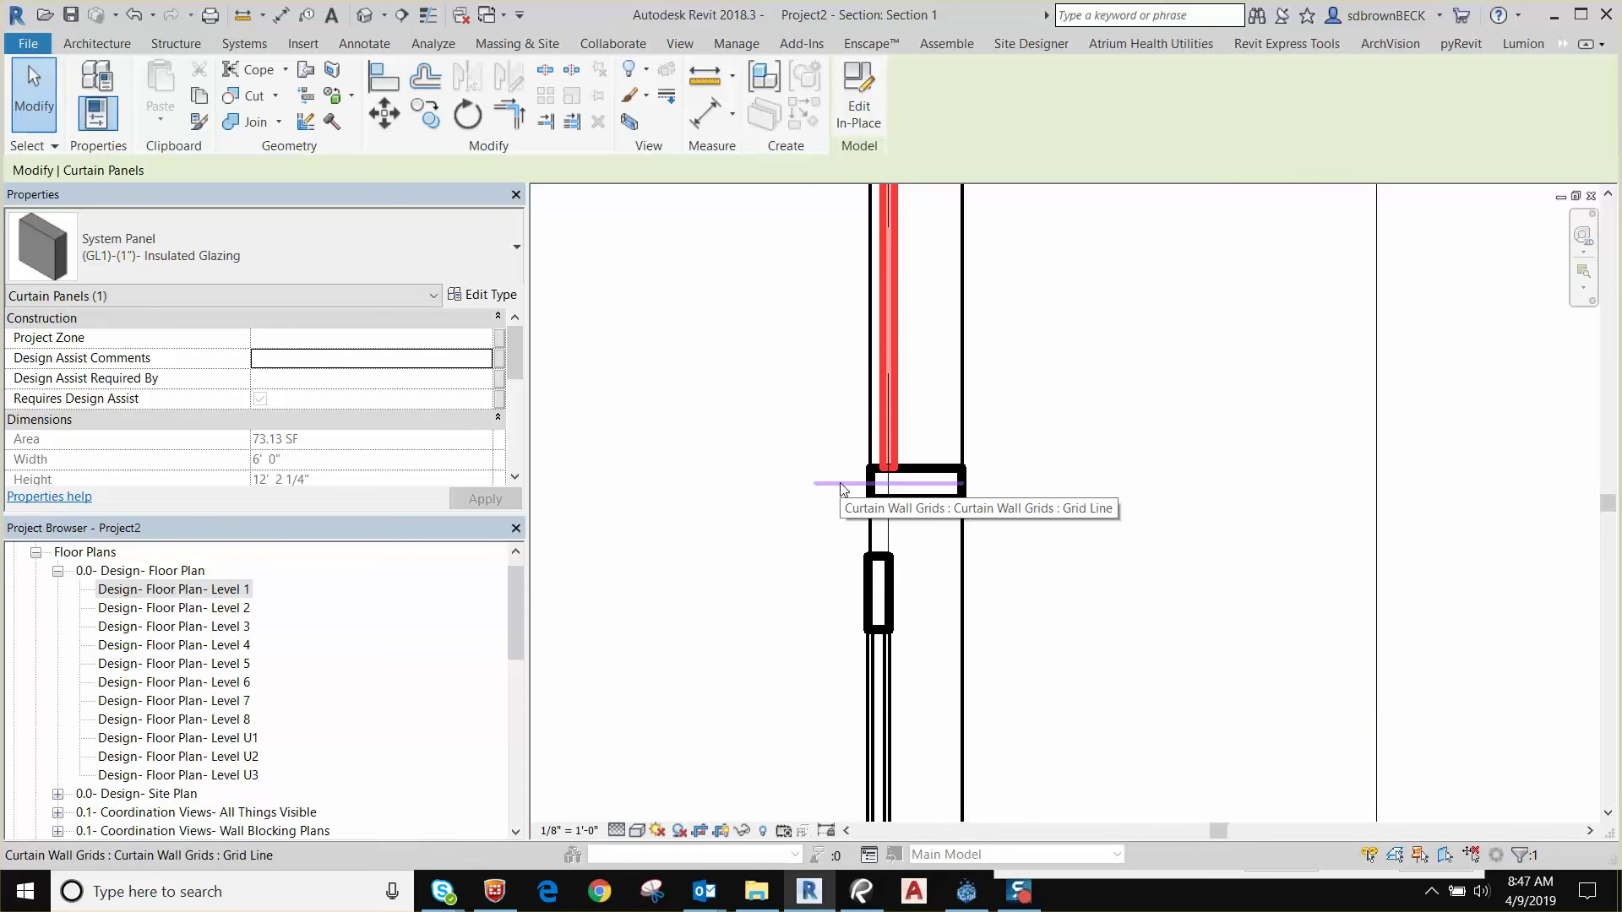
{"action": "left_click", "coordinate": [841, 486]}
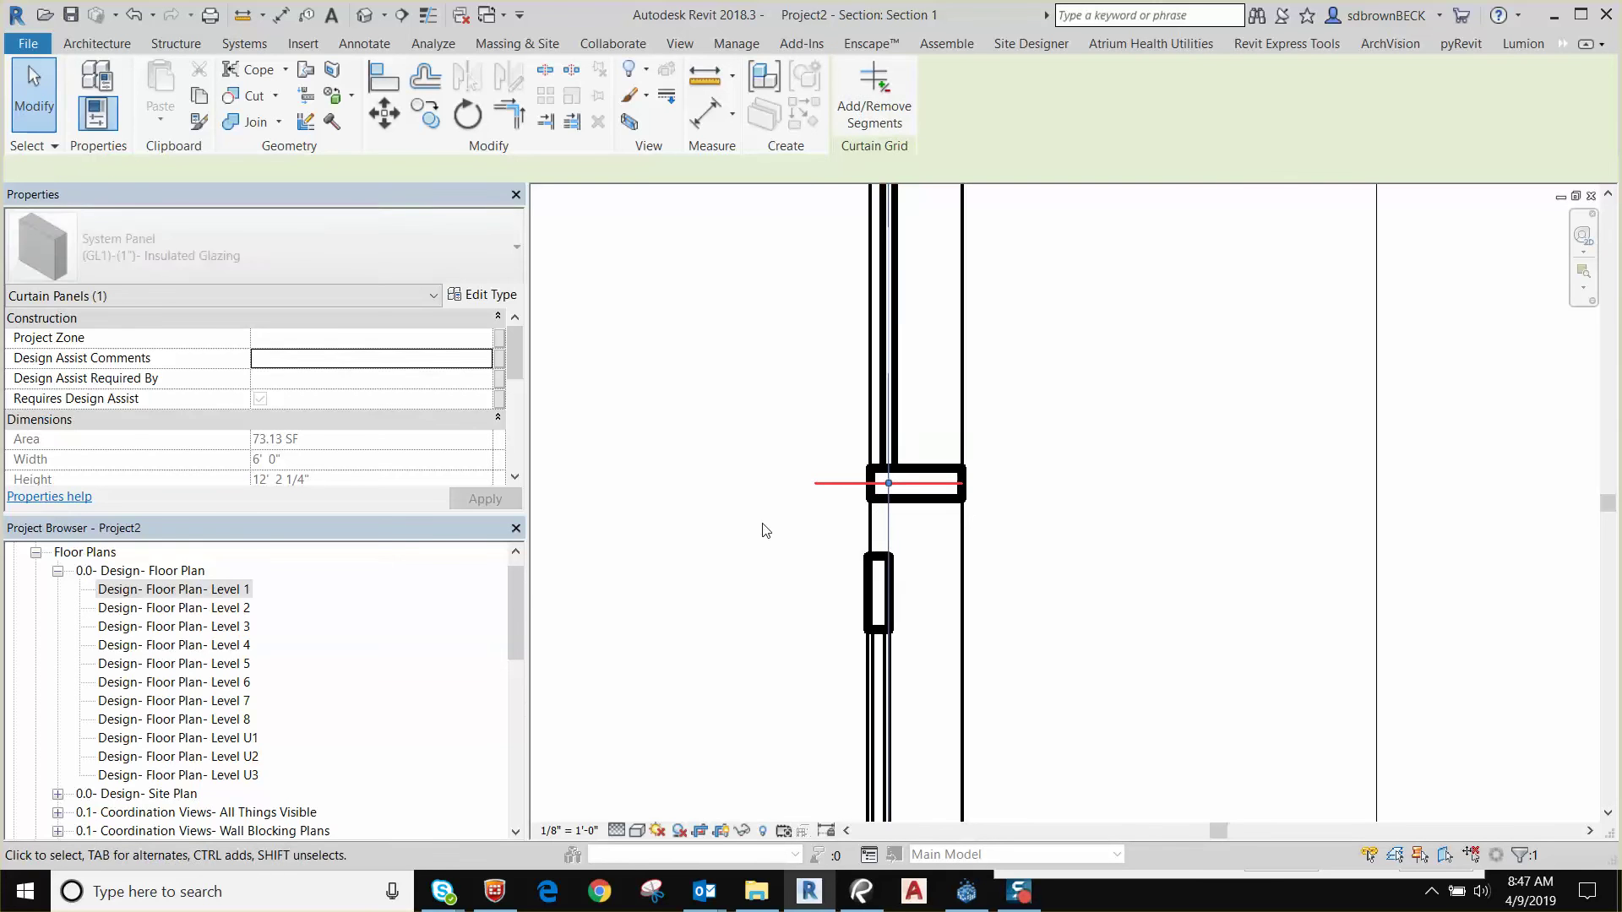
{"action": "left_click", "coordinate": [384, 112]}
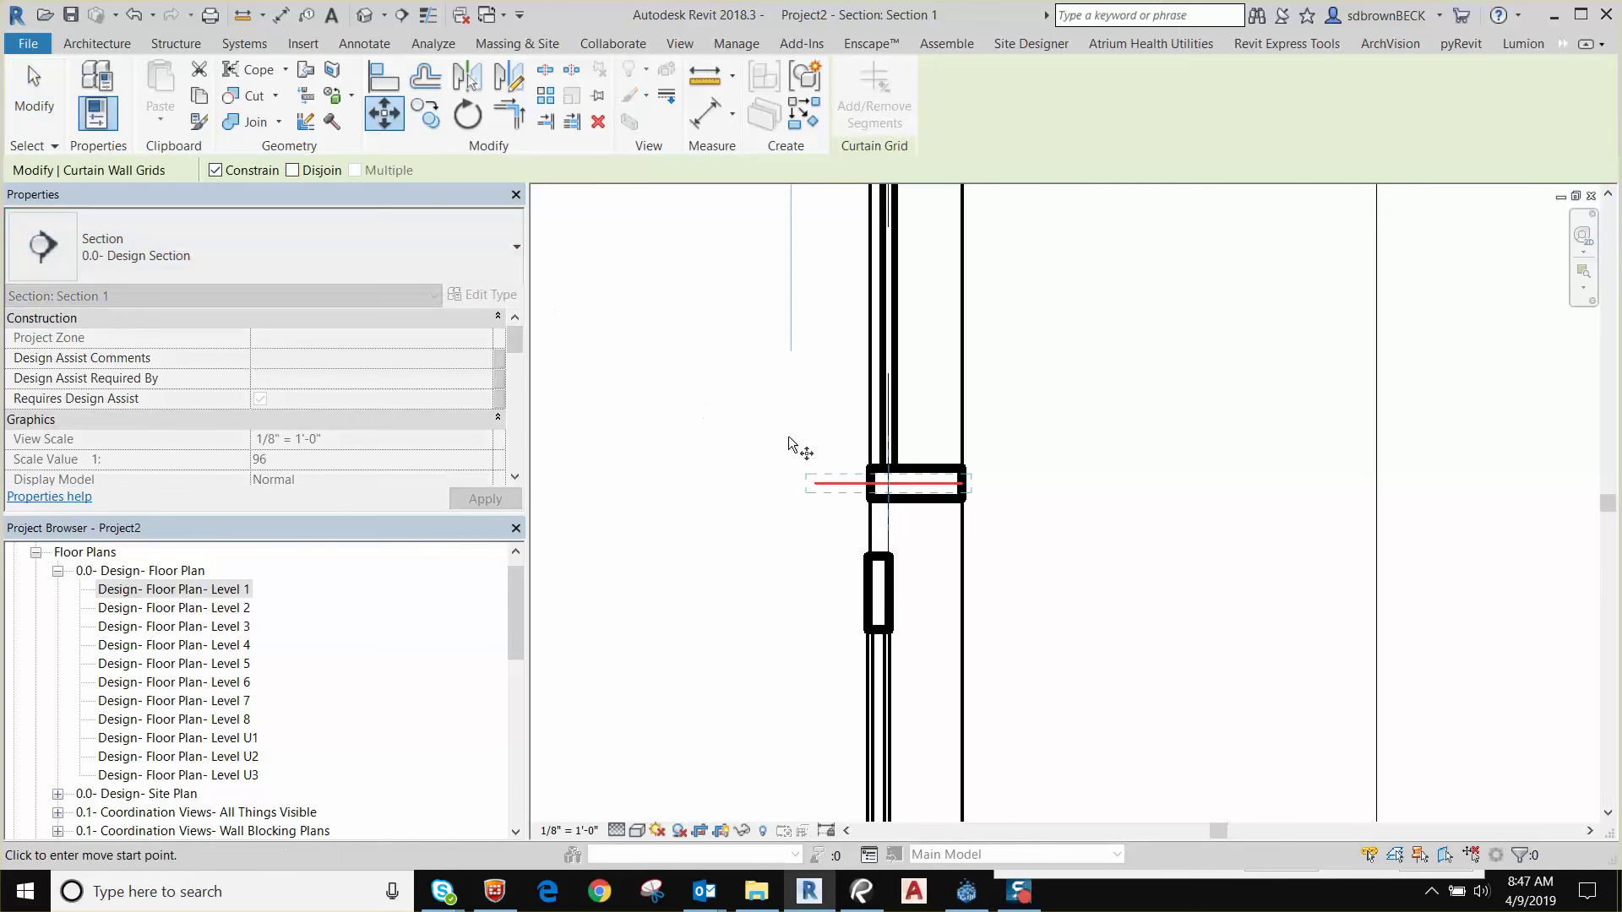
{"action": "left_click", "coordinate": [870, 500]}
{"action": "left_click", "coordinate": [826, 534]}
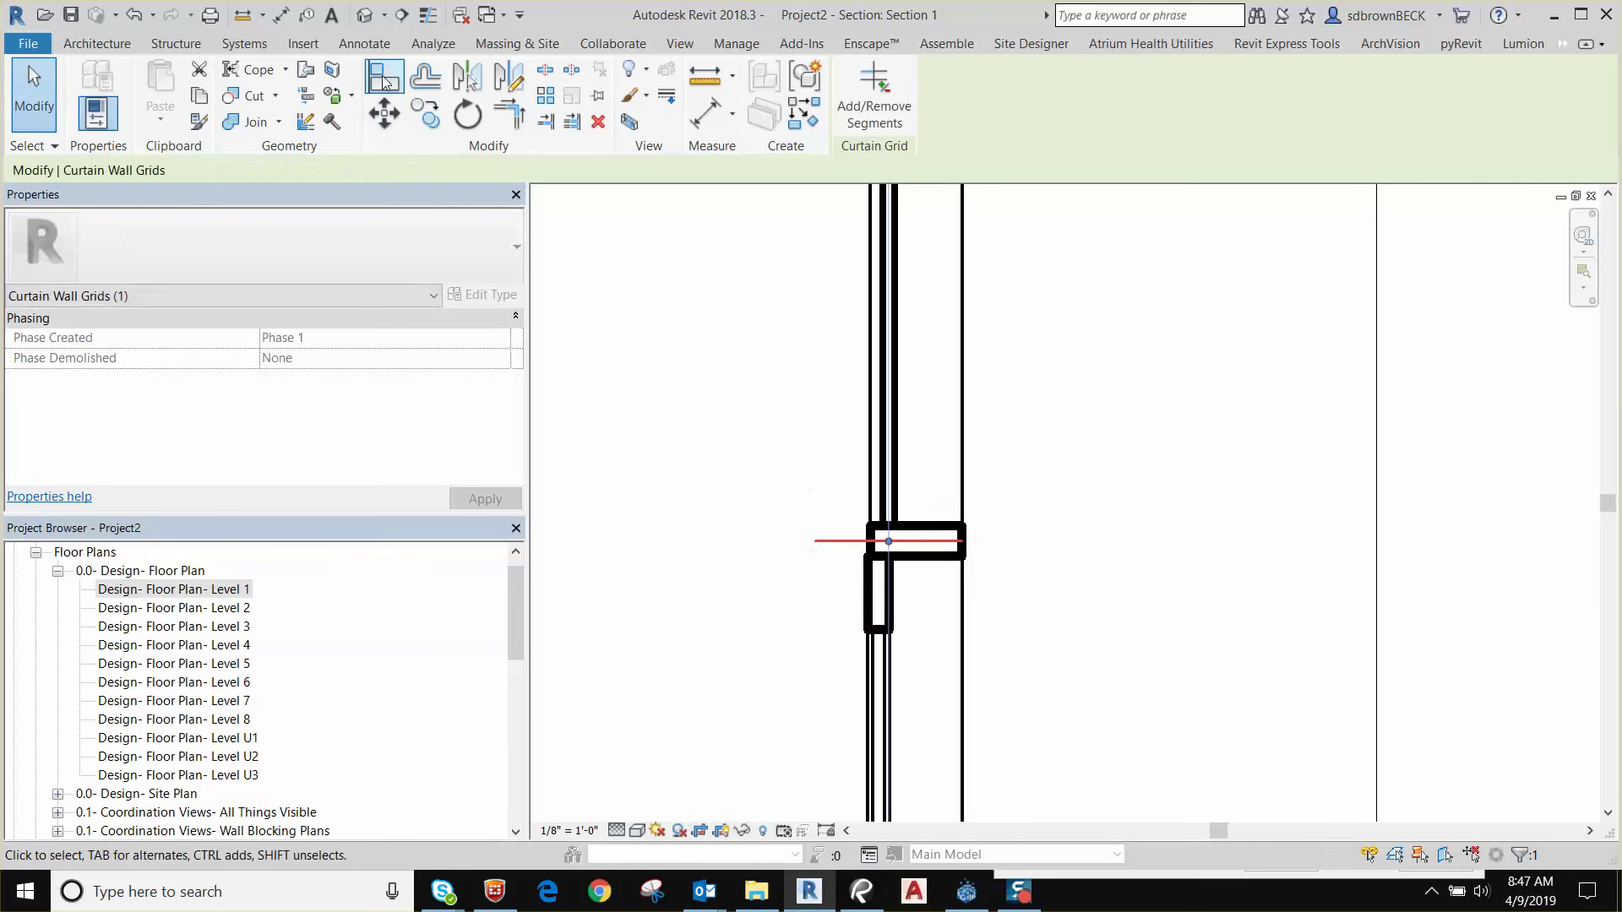
{"action": "left_click", "coordinate": [365, 15]}
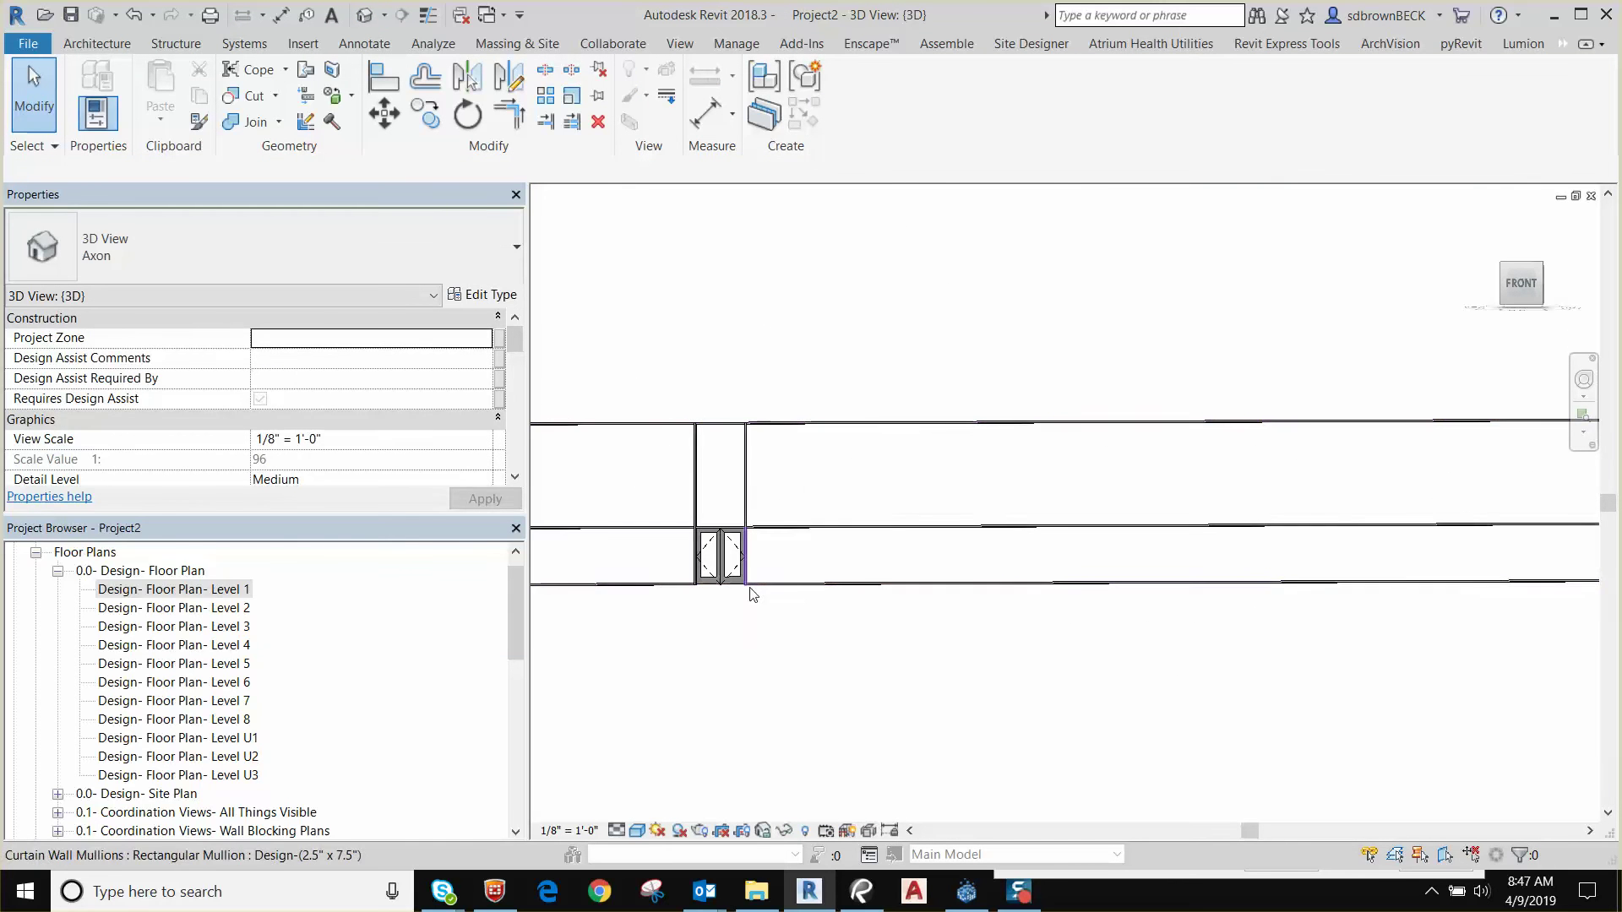
Delete the head grid line's segments left and right of the door, keeping it only across the door bay.
{"action": "scroll", "coordinate": [666, 636], "scroll_direction": "up", "scroll_amount": 5}
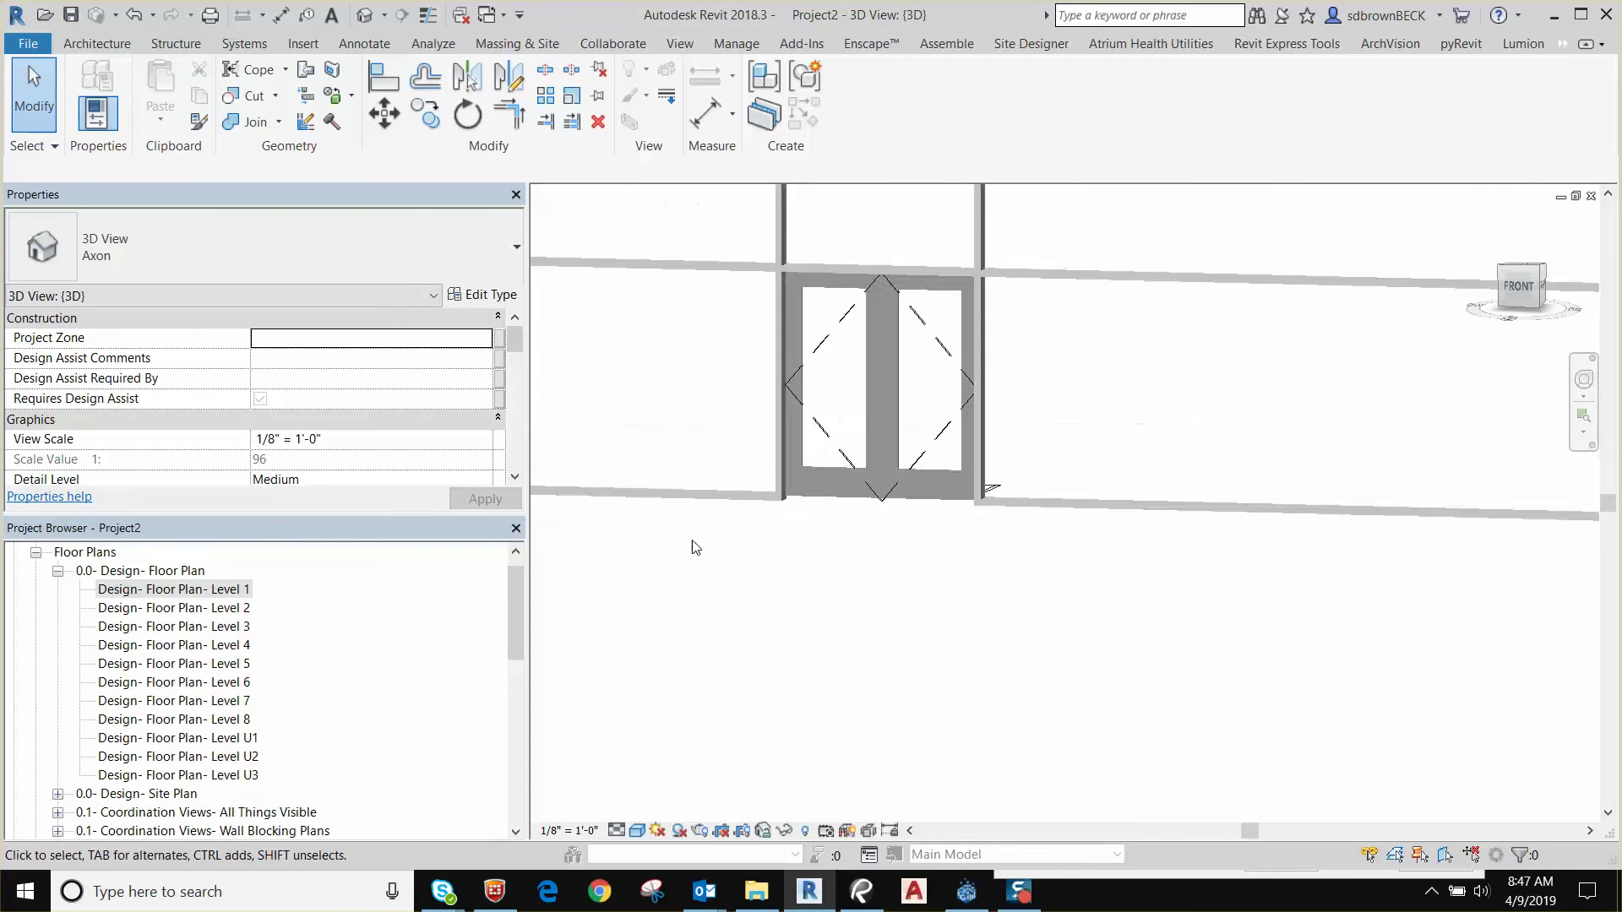
{"action": "scroll", "coordinate": [598, 351], "scroll_direction": "down", "scroll_amount": 3}
{"action": "middle_click_drag", "start_coordinate": [598, 351], "coordinate": [786, 492]}
{"action": "scroll", "coordinate": [777, 361], "scroll_direction": "up", "scroll_amount": 3}
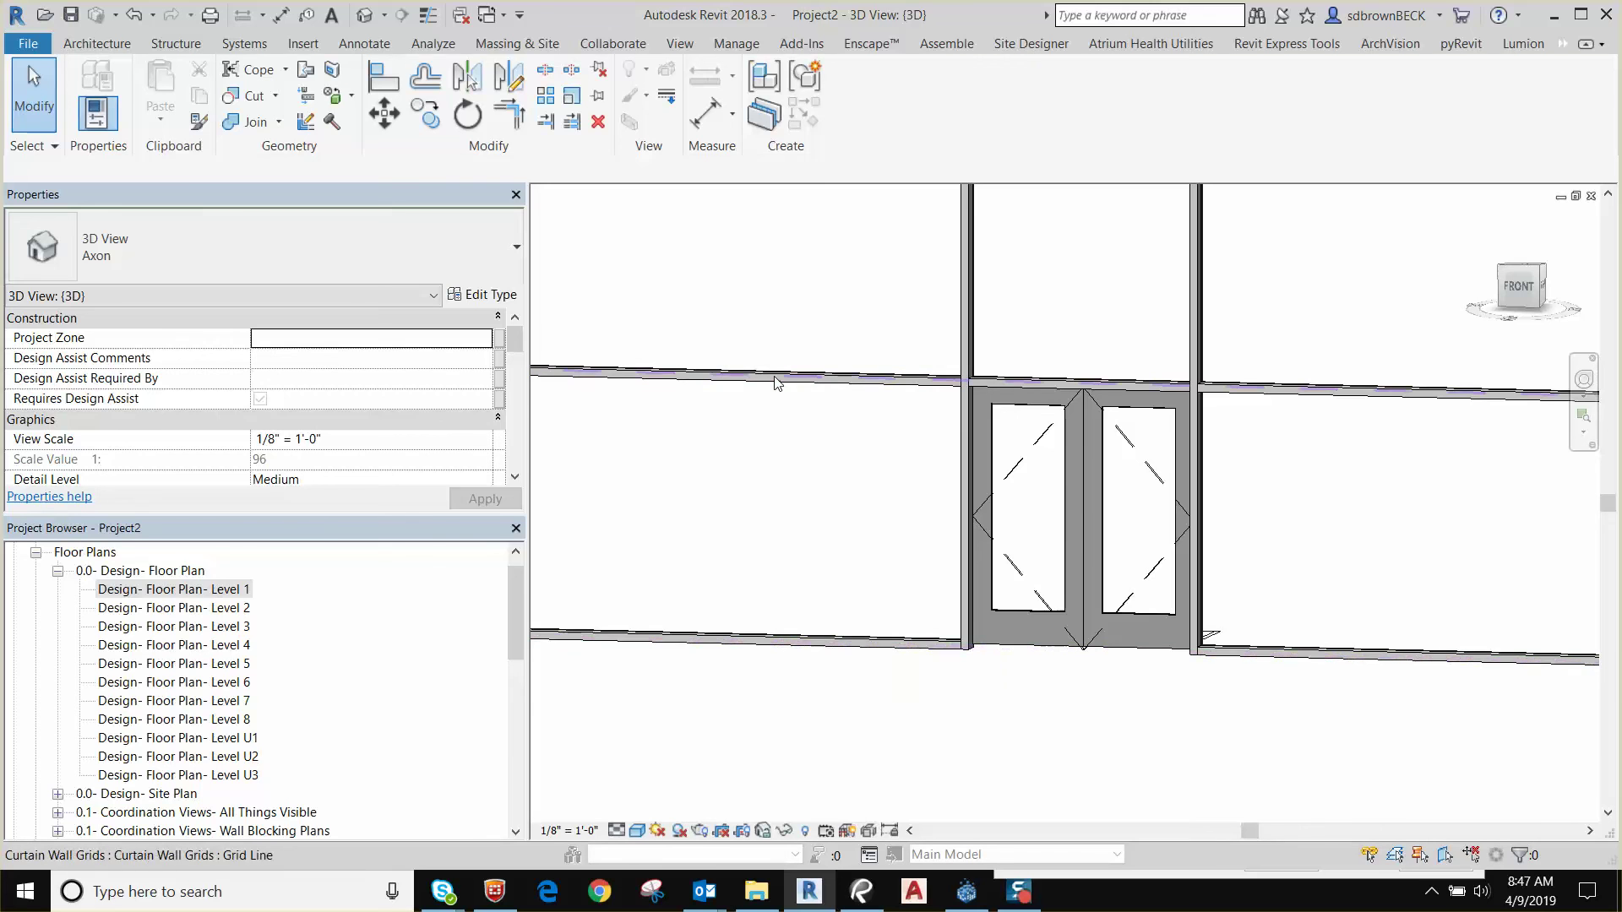
{"action": "left_click", "coordinate": [777, 382]}
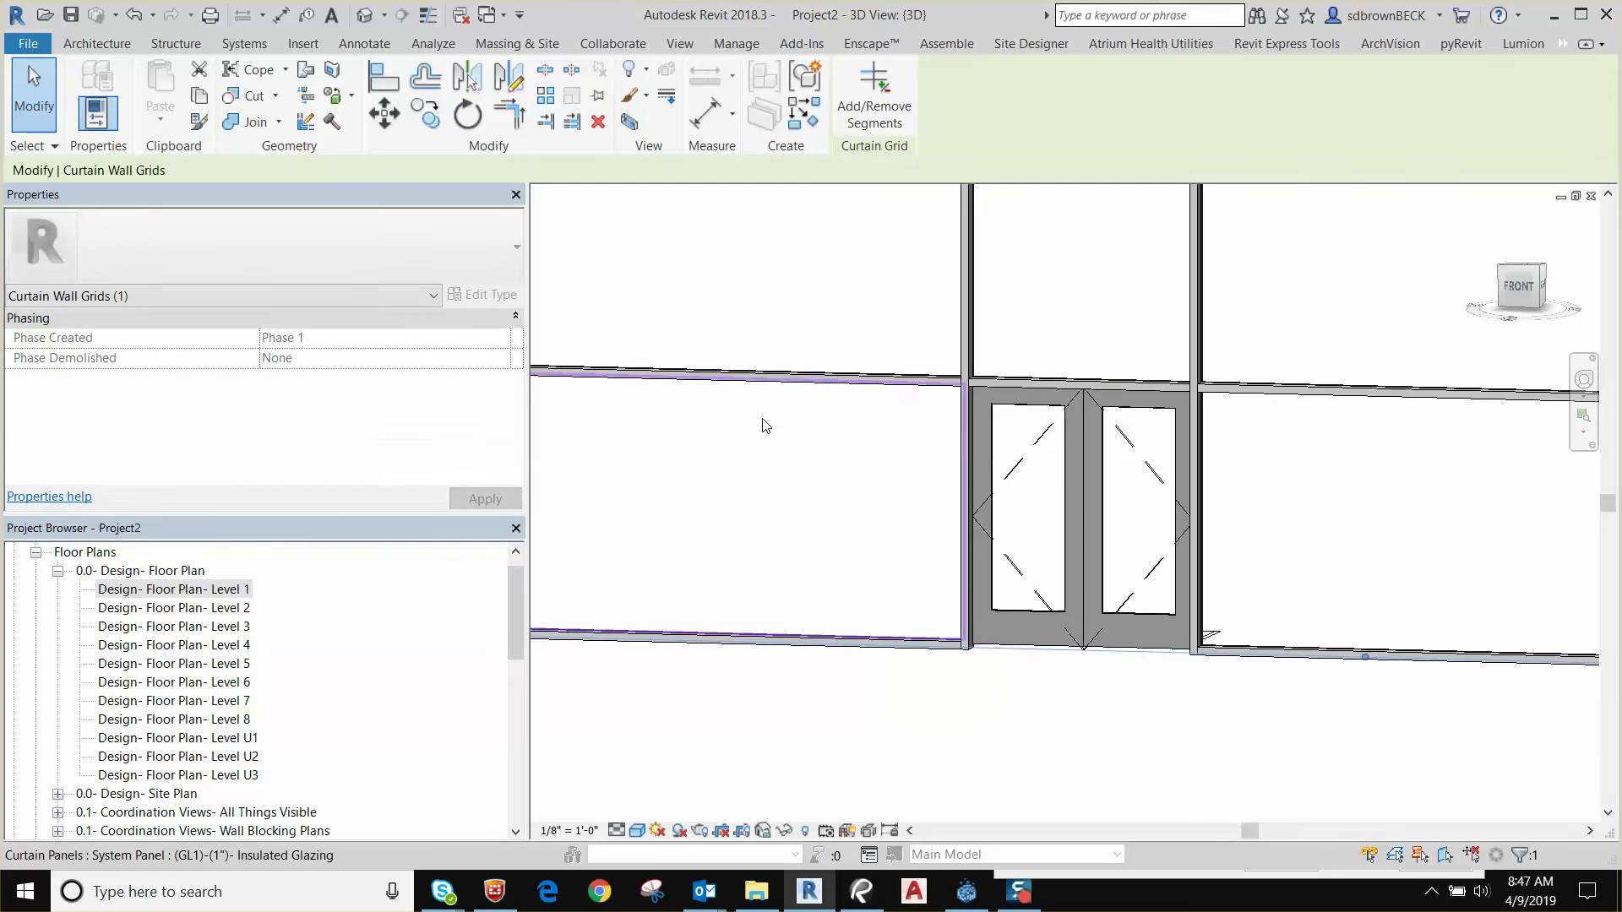
{"action": "left_click", "coordinate": [884, 120]}
{"action": "left_click", "coordinate": [847, 392]}
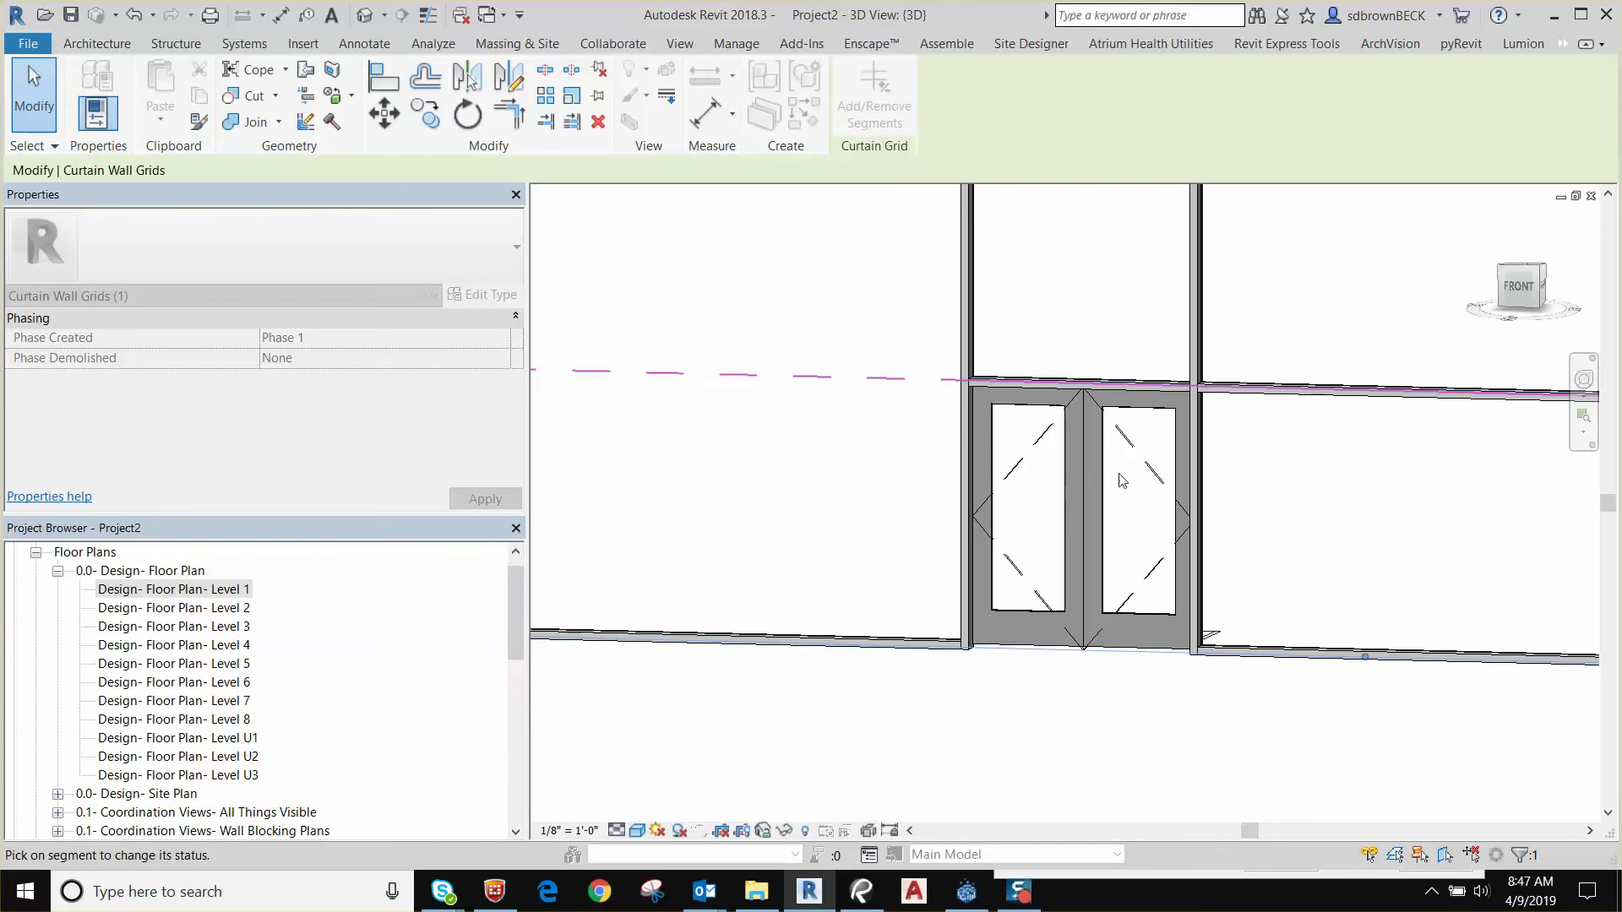
{"action": "left_click", "coordinate": [1319, 401]}
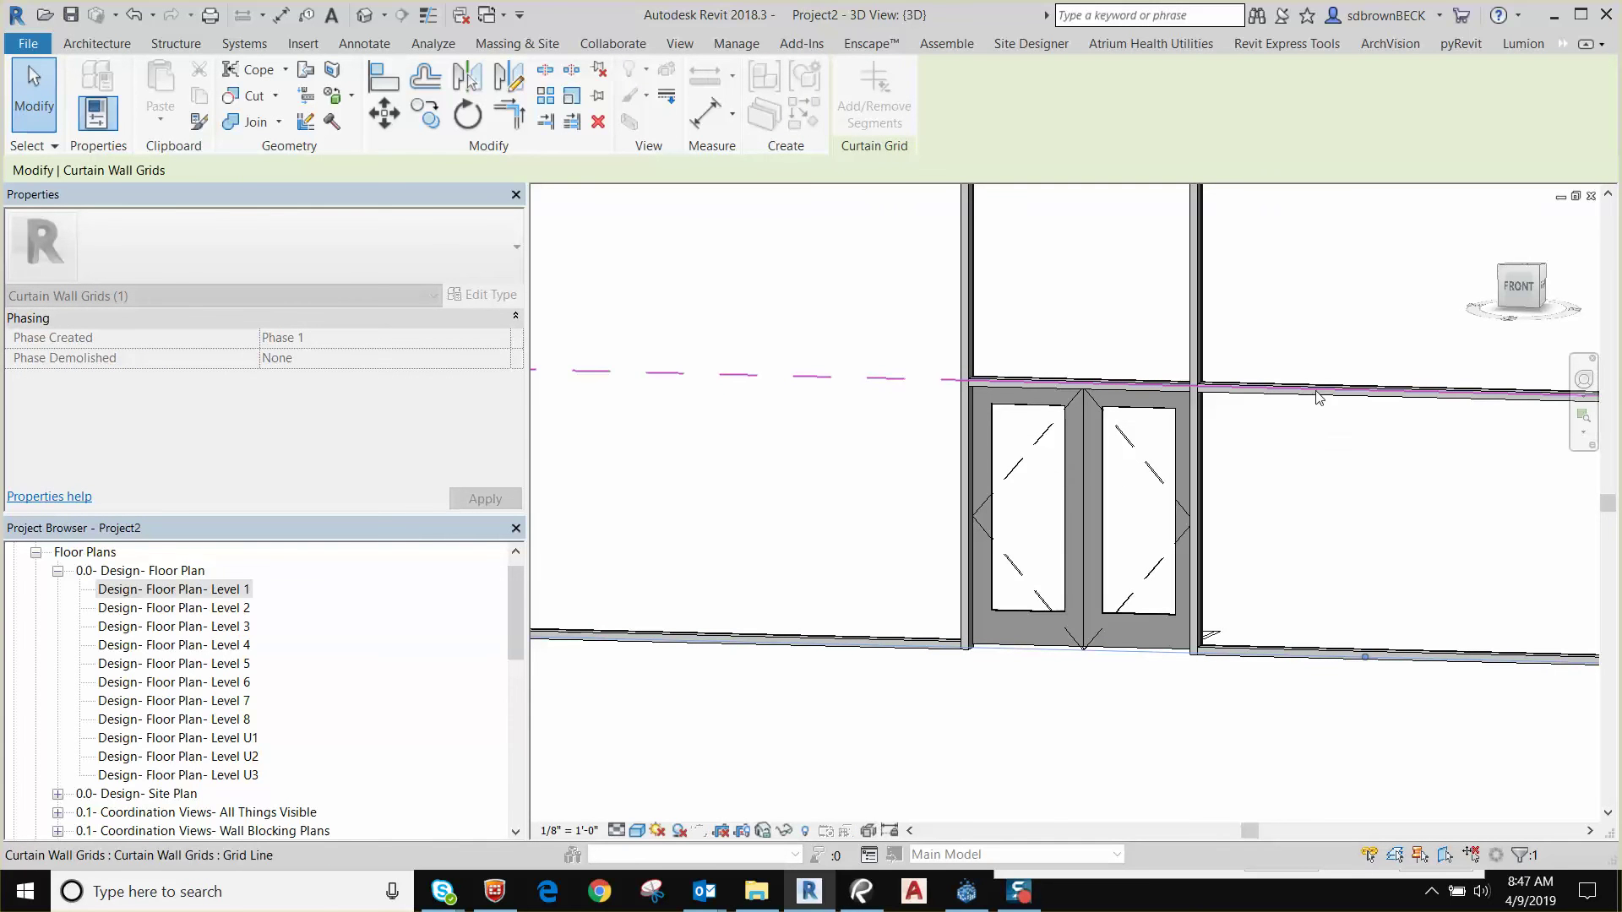
{"action": "key", "text": "Escape"}
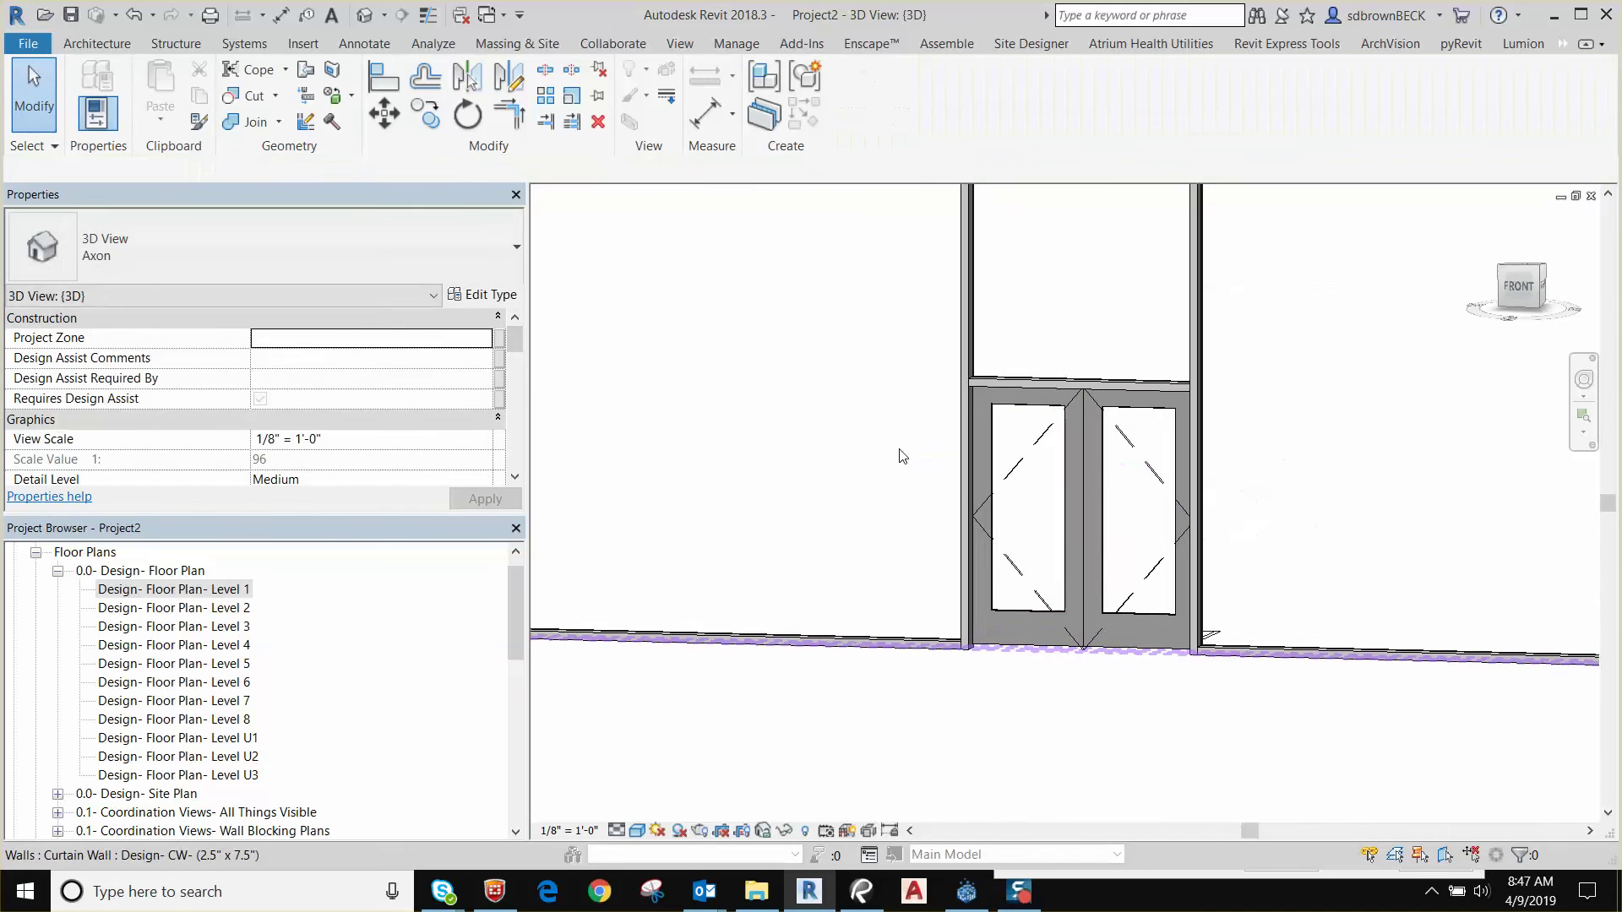